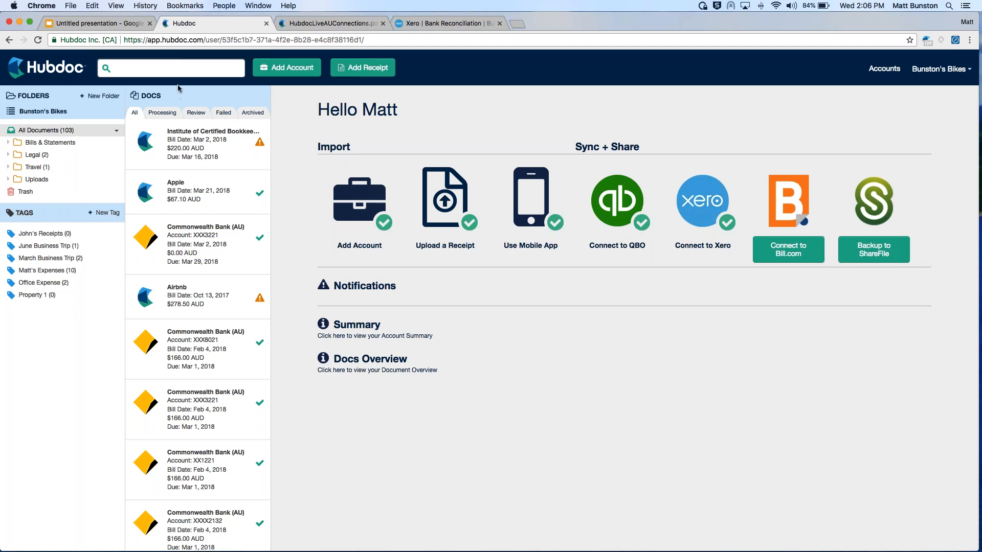
Add an automated Telstra (AU) account, entering the account's e-mail username and password
click(289, 72)
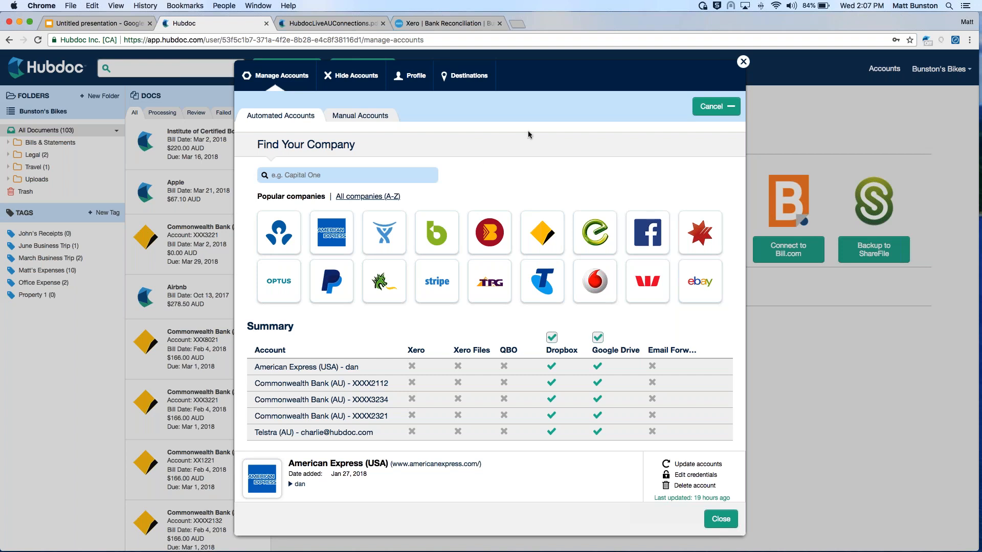
click(531, 289)
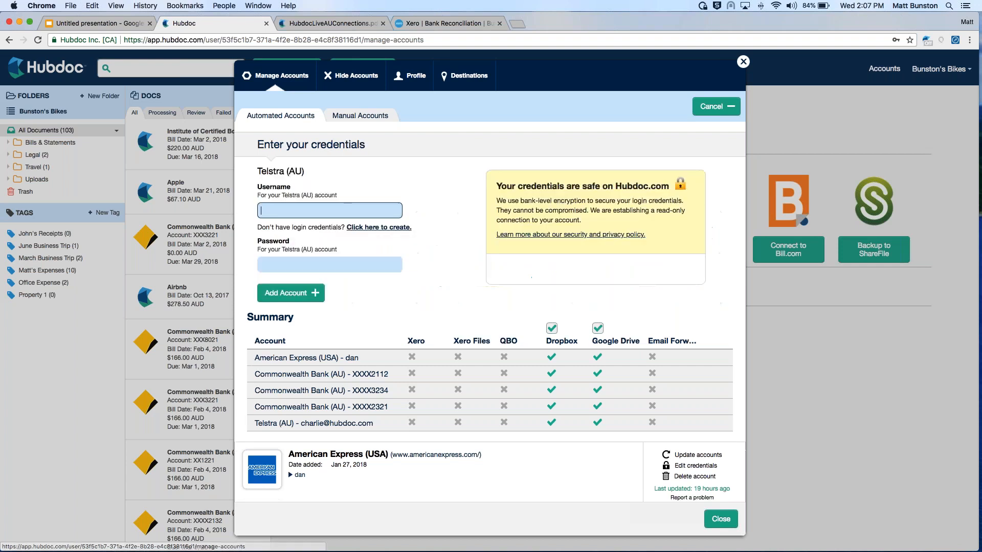
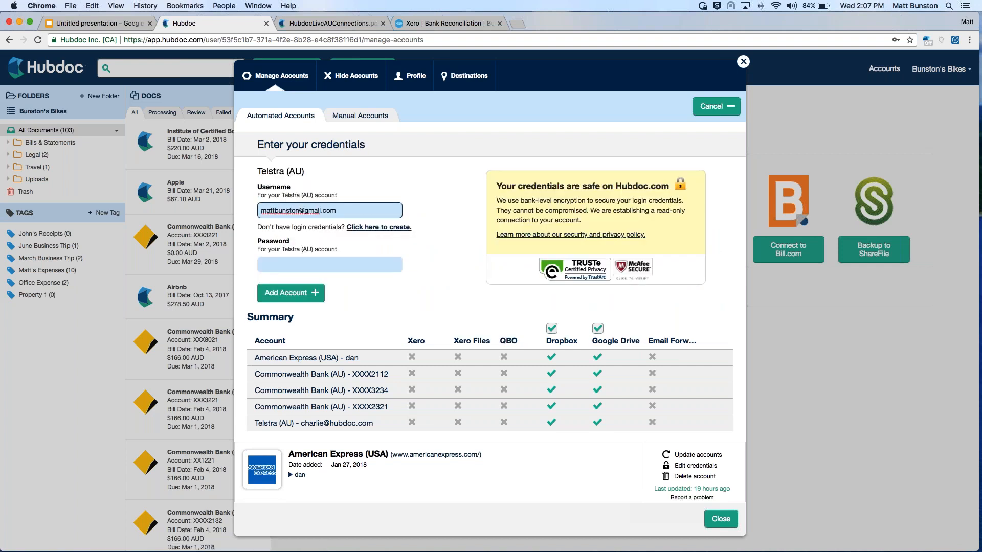
key(Tab)
text(****)
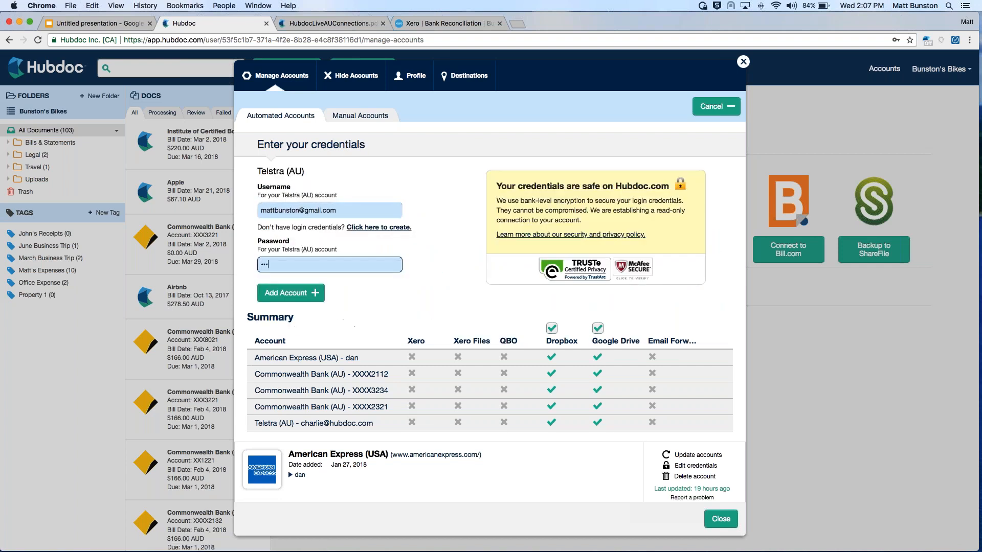
click(310, 292)
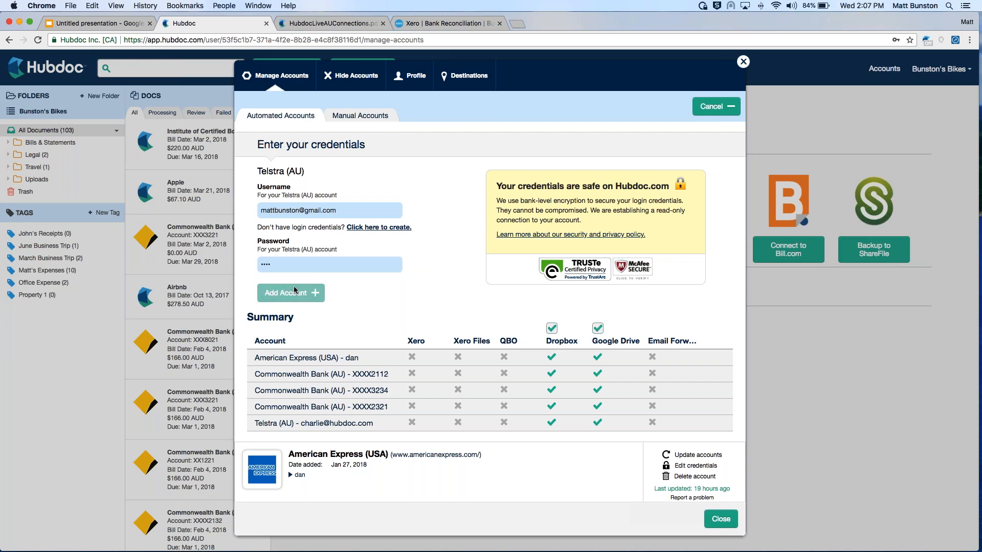
Check the new Telstra (AU) account's connection progress in the list of automated accounts
key(ctrl+Up)
click(753, 349)
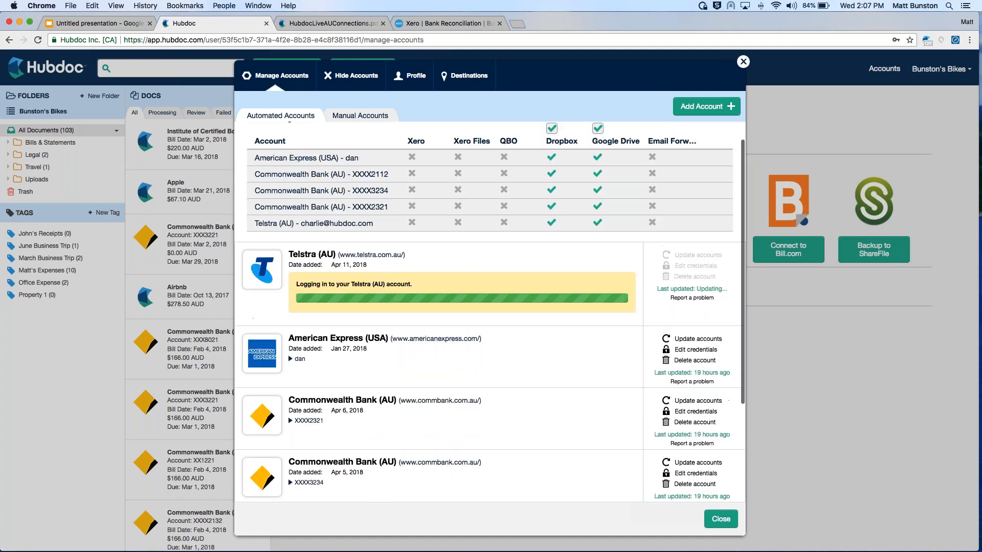
scroll(456, 297, down, 3)
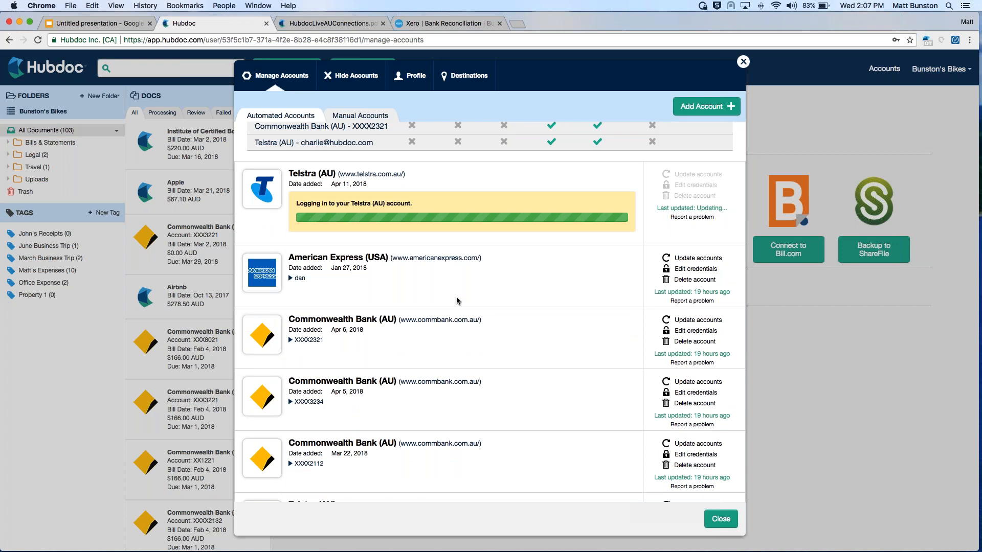
scroll(457, 301, down, 1)
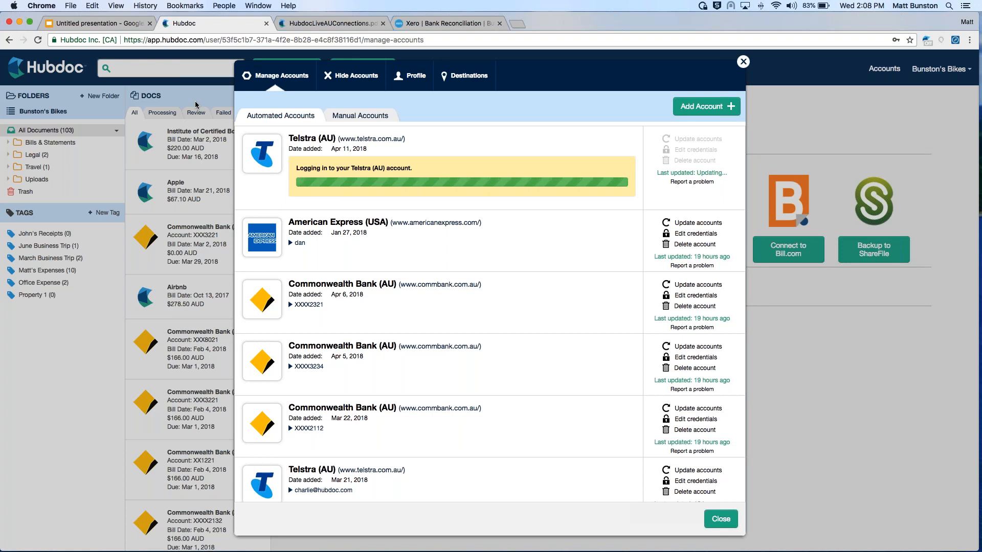
Examine the bank, insurance, petrol and other supplier connections in HubdocLiveAUConnections.pdf, including realestate.com.au and TPP Wholesale
click(315, 23)
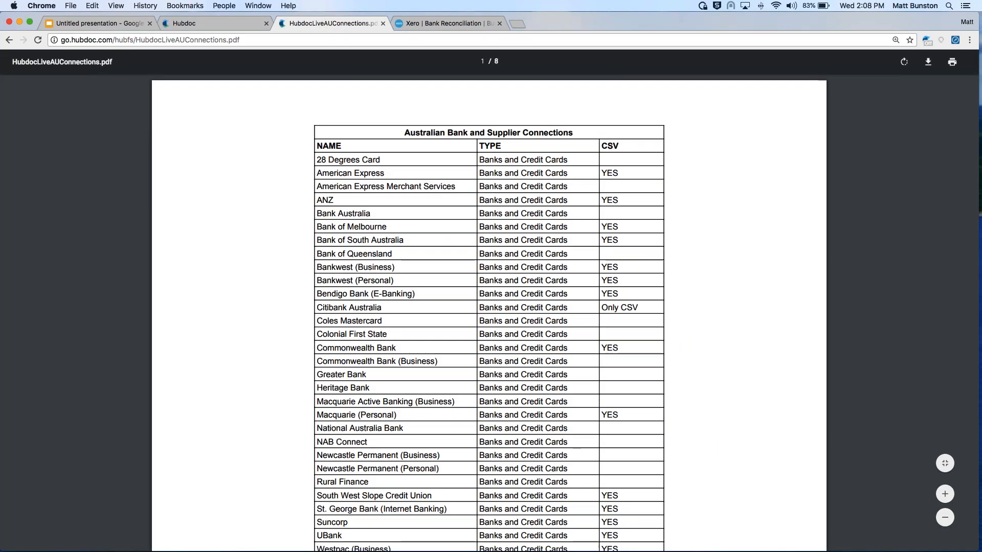
scroll(489, 312, down, 10)
scroll(489, 312, down, 11)
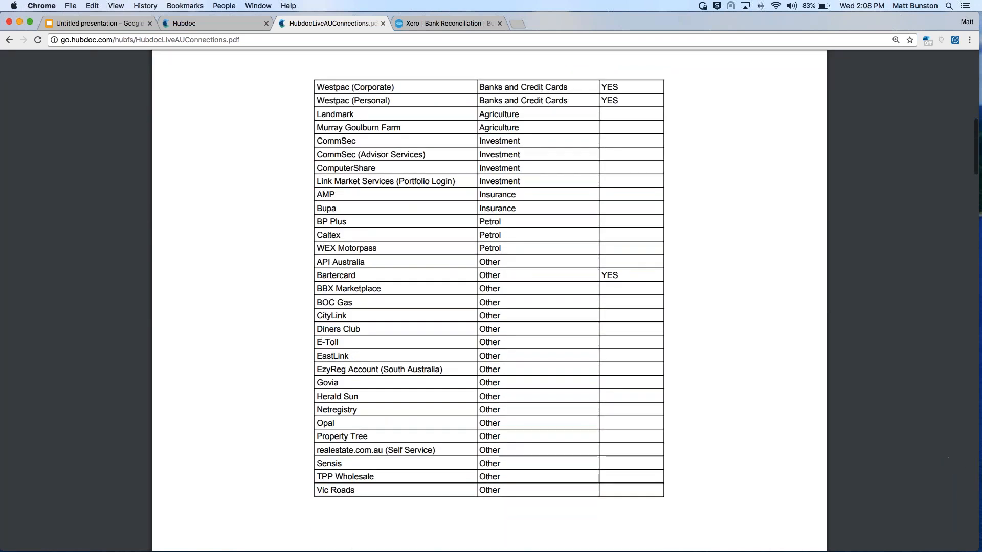
scroll(489, 291, down, 2)
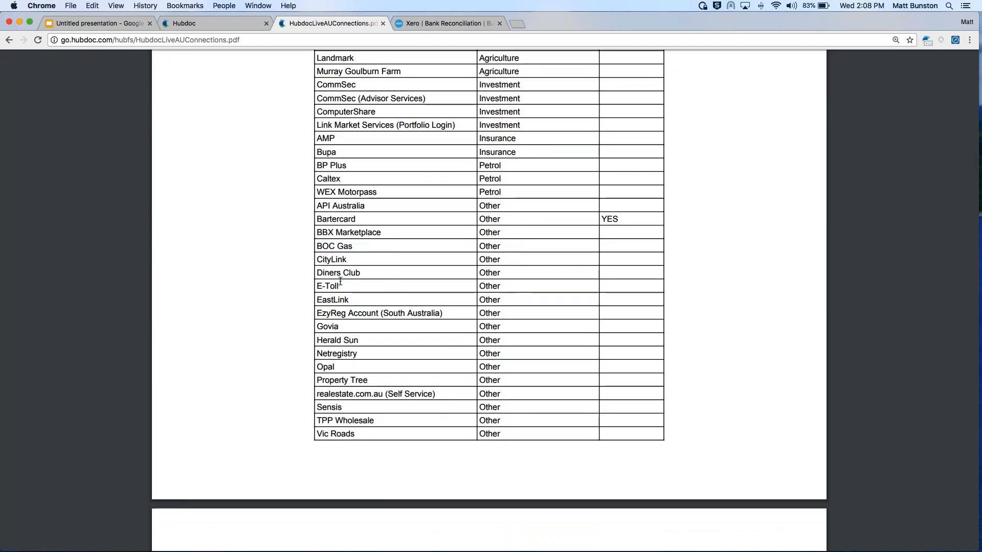
scroll(357, 270, down, 8)
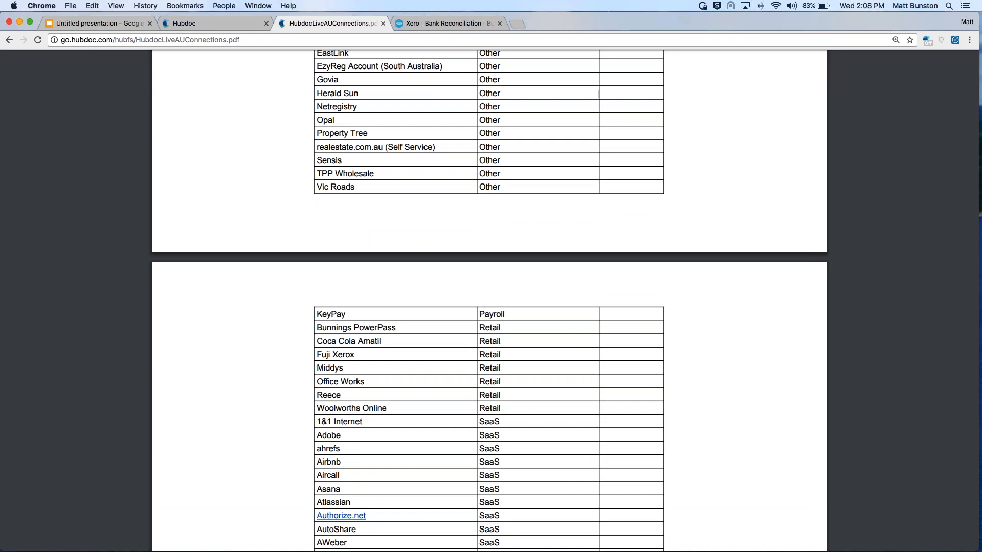
scroll(489, 301, up, 3)
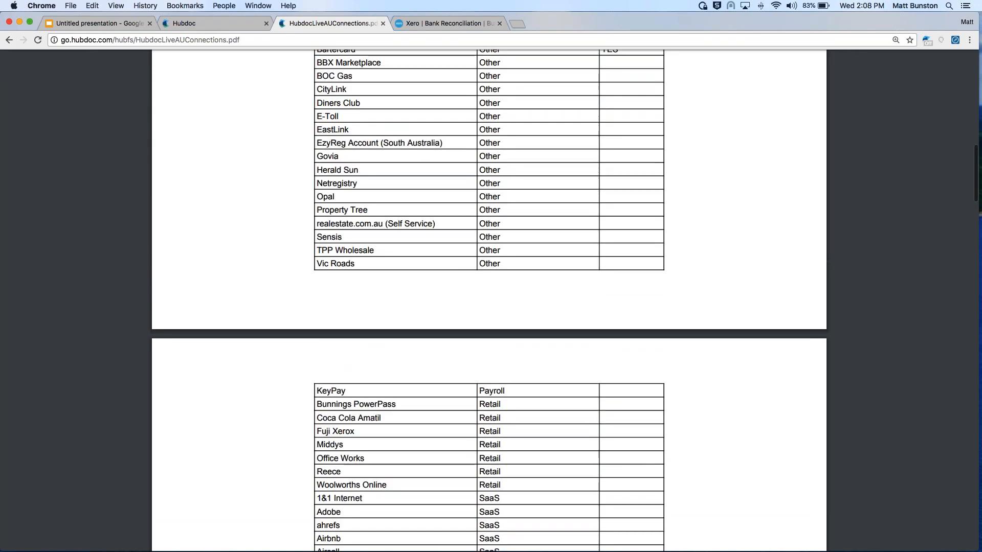
drag(316, 224, 418, 225)
click(418, 225)
scroll(489, 301, down, 3)
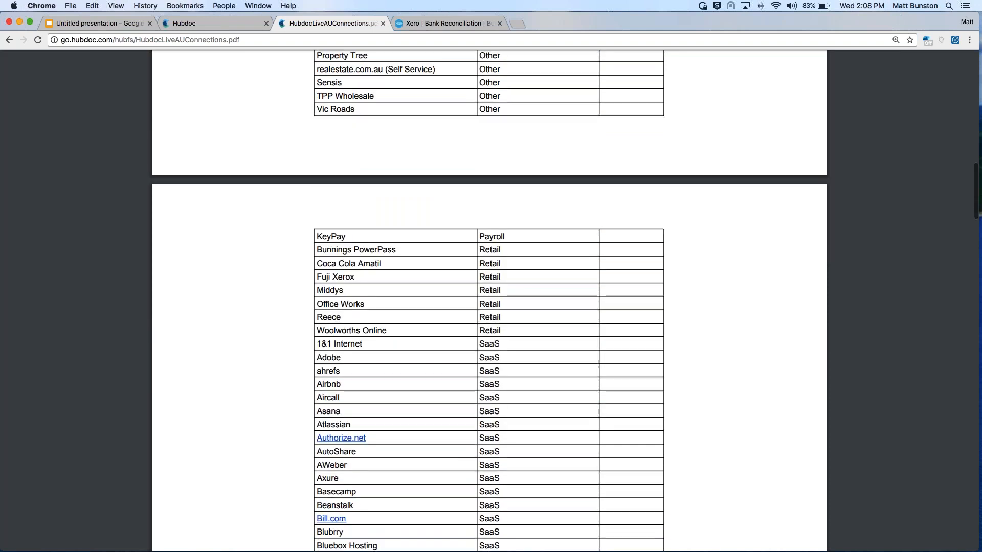
drag(322, 109, 362, 97)
click(362, 97)
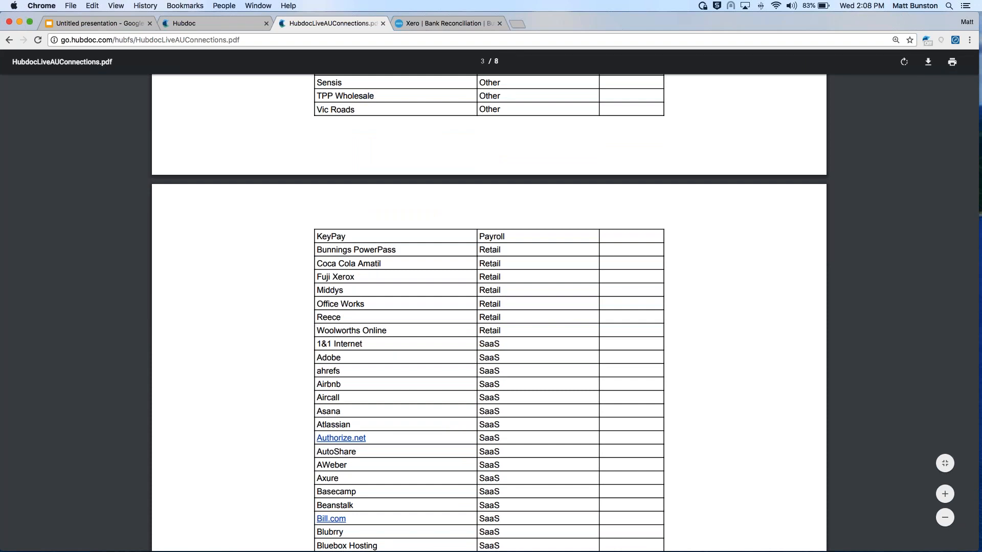
scroll(489, 313, up, 2)
scroll(489, 313, down, 3)
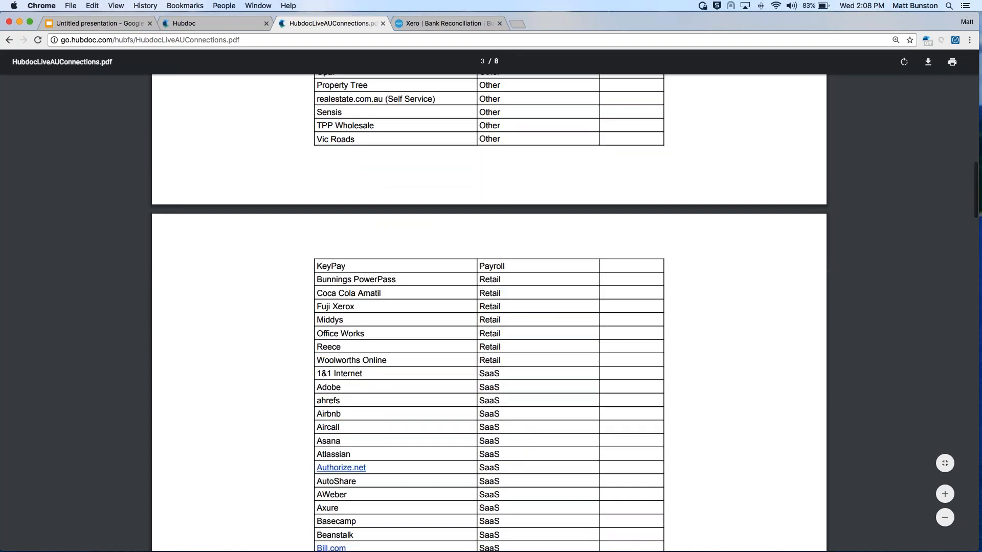
Look through the SaaS and telecom connections in the PDF and return to the beginning of the list
scroll(488, 313, down, 8)
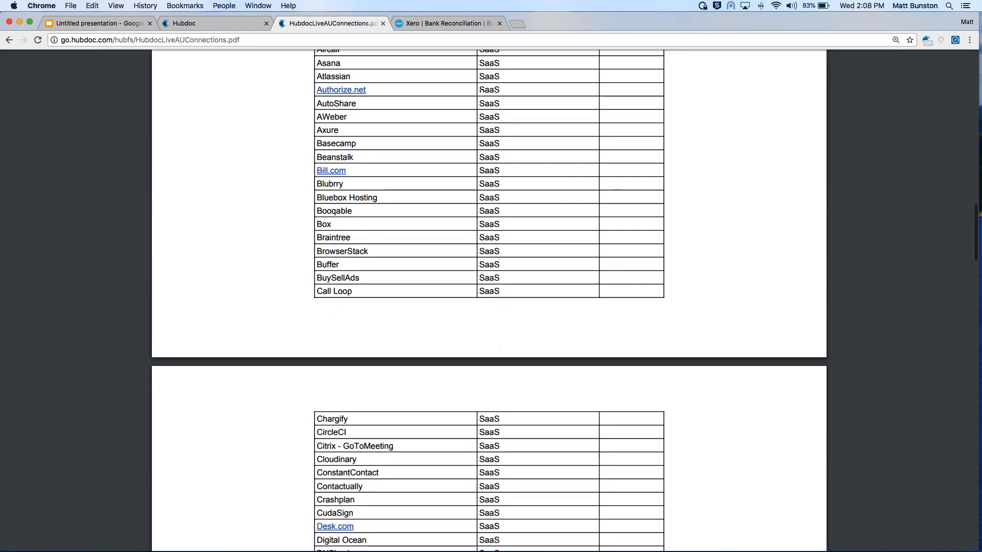
scroll(489, 313, down, 15)
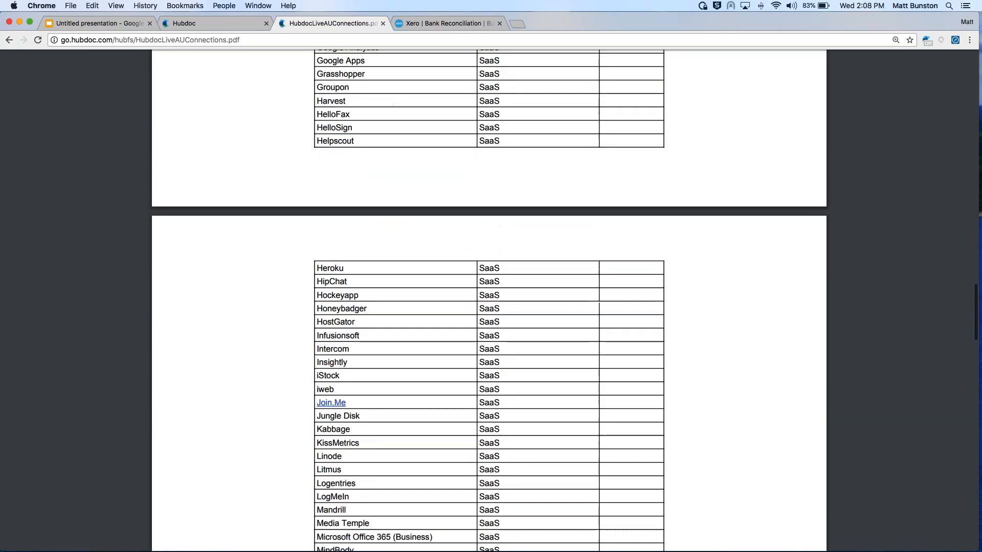
scroll(489, 313, down, 14)
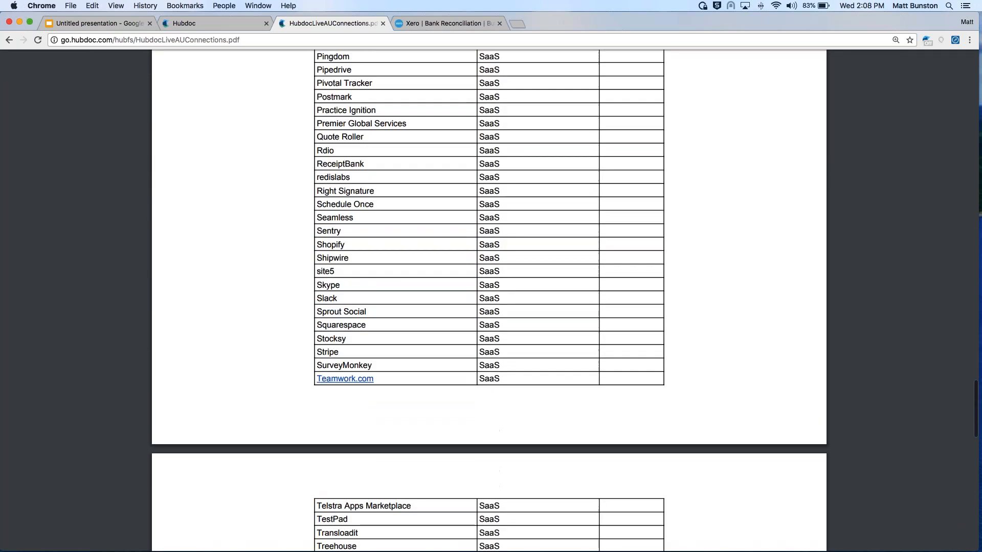
scroll(488, 313, down, 7)
scroll(489, 313, up, 20)
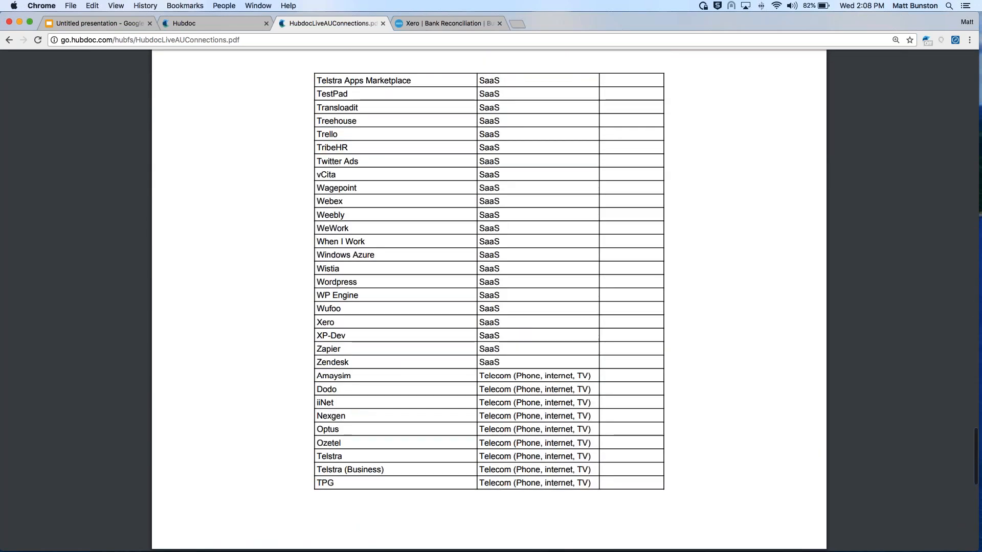
scroll(489, 313, up, 20)
scroll(489, 303, up, 1)
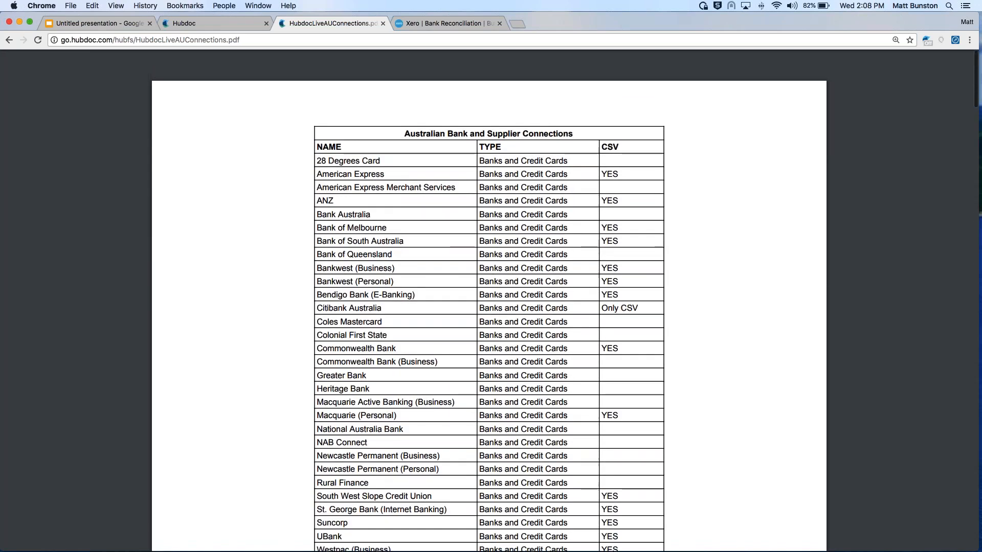
Return to Hubdoc, reload the page and close the account management window to show the fetched documents
click(192, 23)
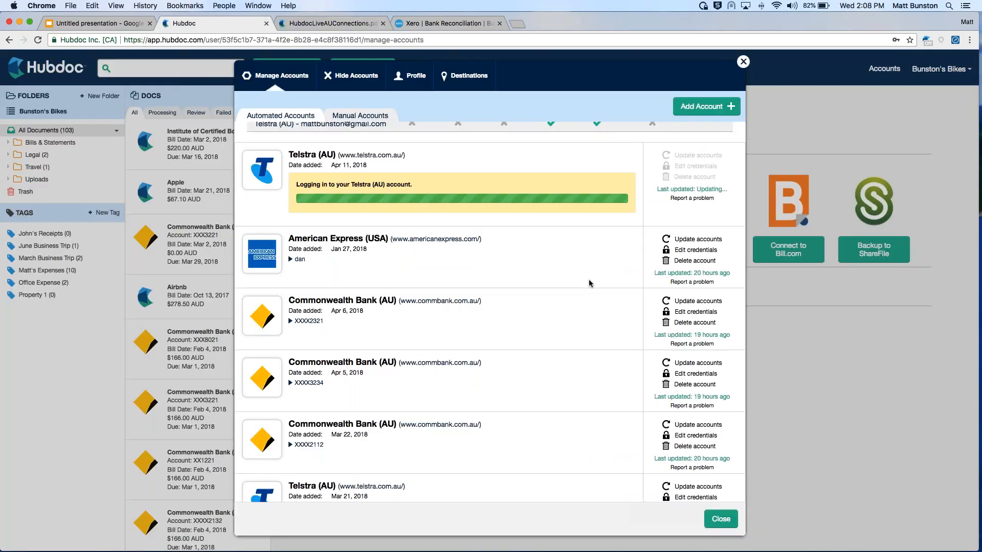
click(38, 41)
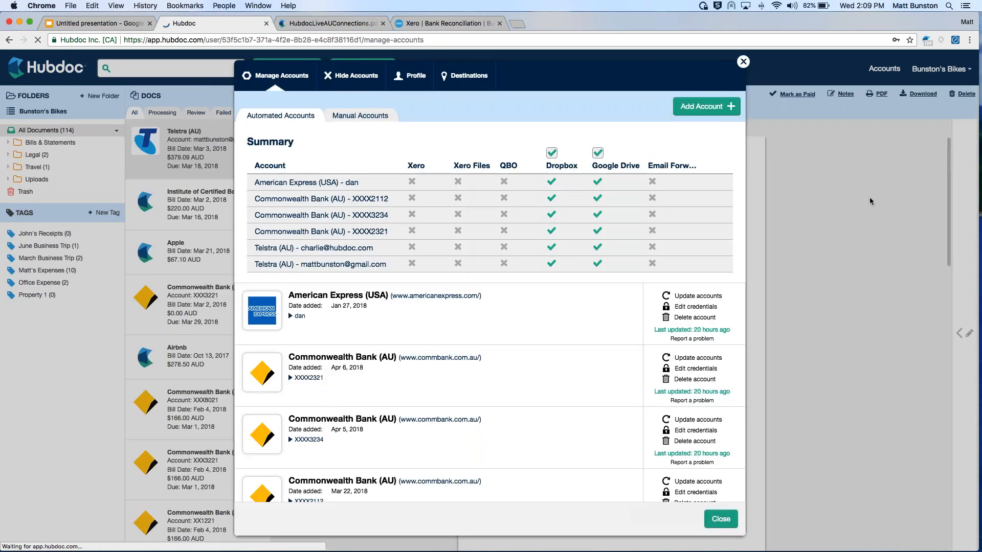
click(849, 235)
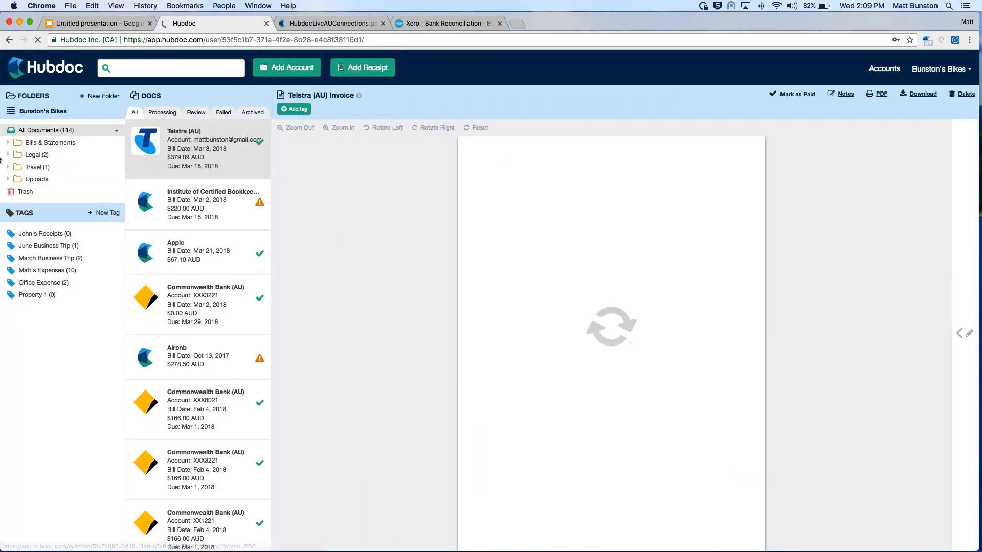
View the Telstra (AU) folder under Bills & Statements and return to All Documents
click(14, 146)
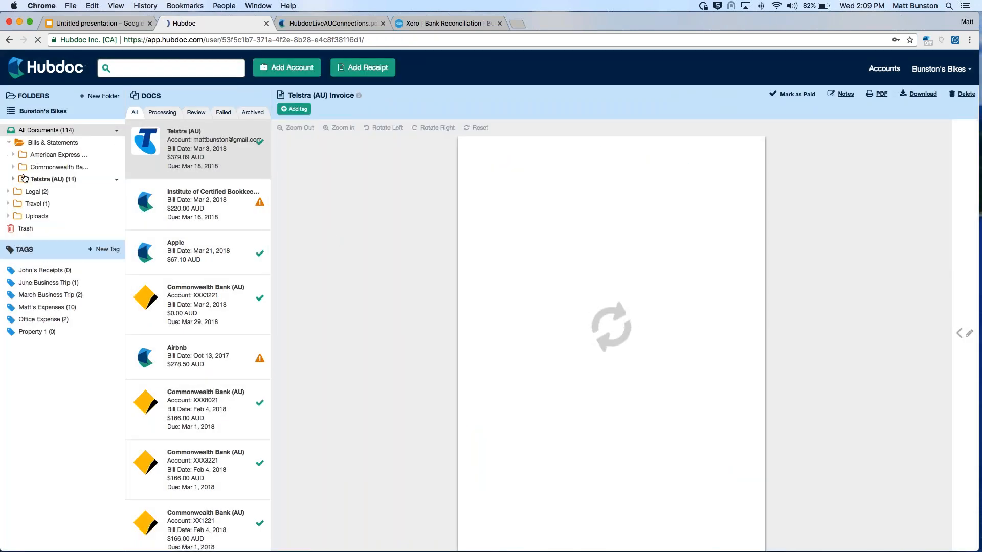
click(64, 180)
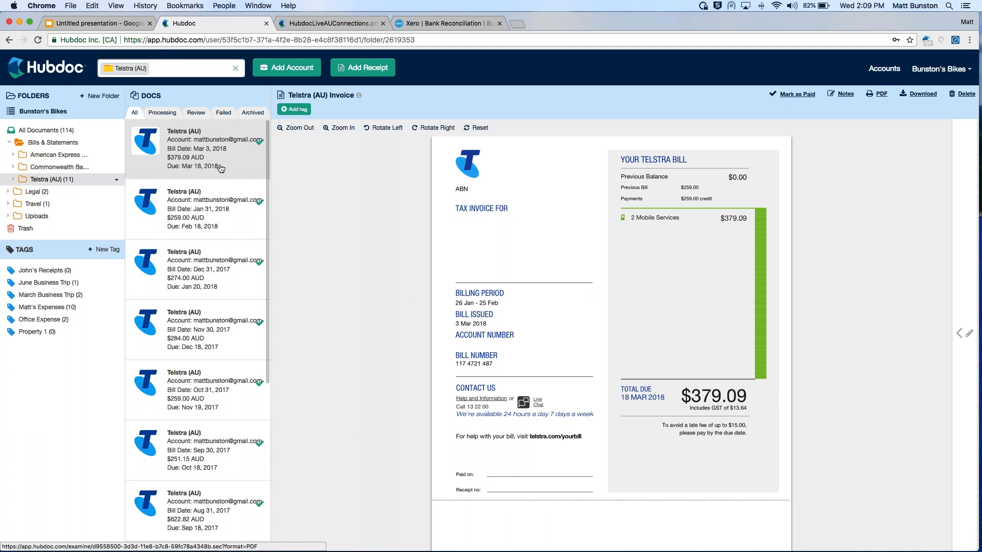
click(50, 131)
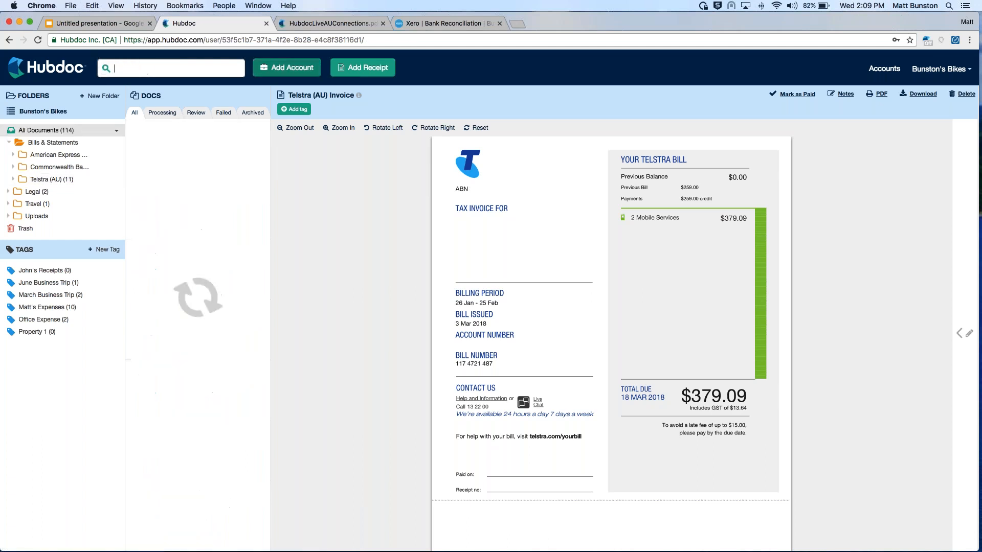
Add an automated Commonwealth Bank (AU) account, entering its client number and password
click(279, 73)
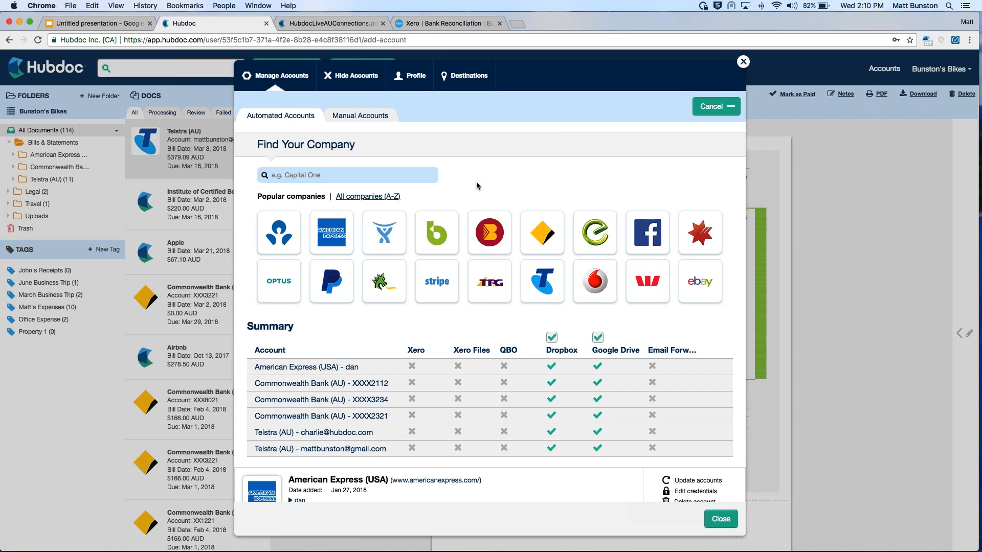
click(542, 240)
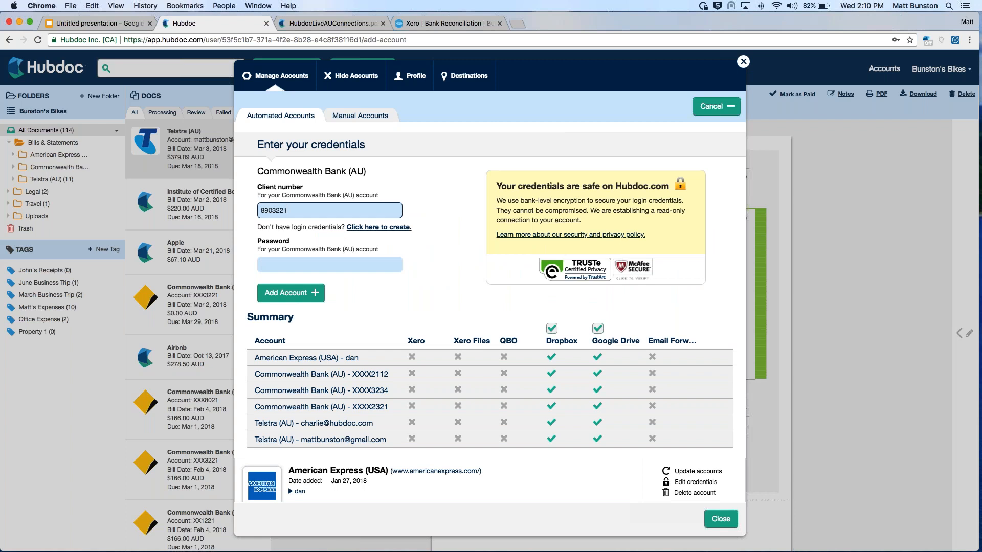
key(Tab)
text(•••••••)
click(285, 294)
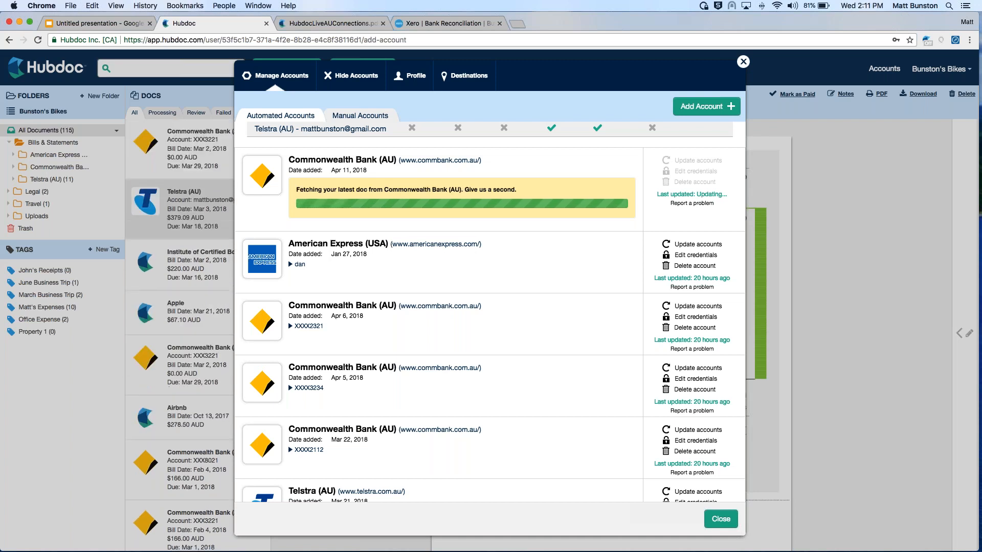
Close the account management window and open the Commonwealth Bank statement dated Feb 4, 2018
click(851, 183)
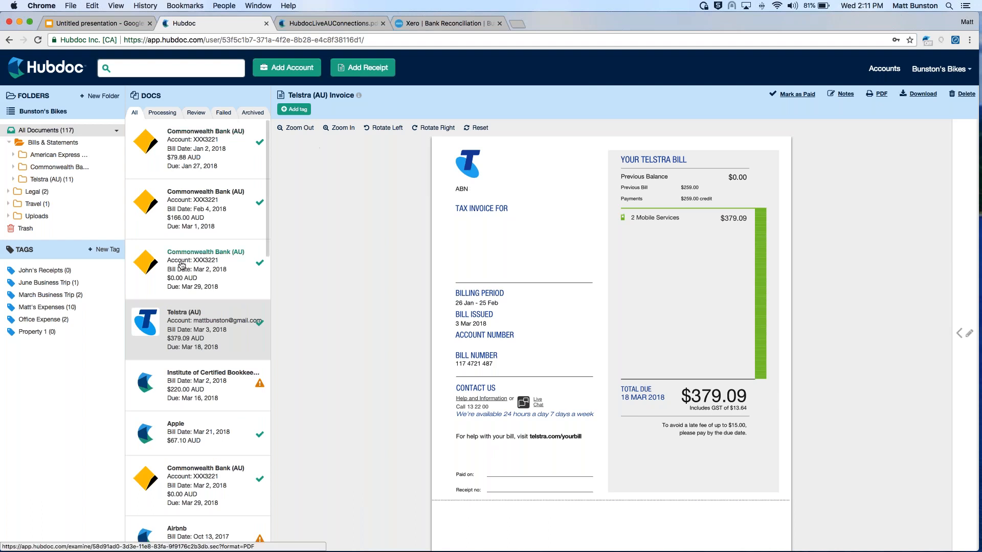
click(187, 218)
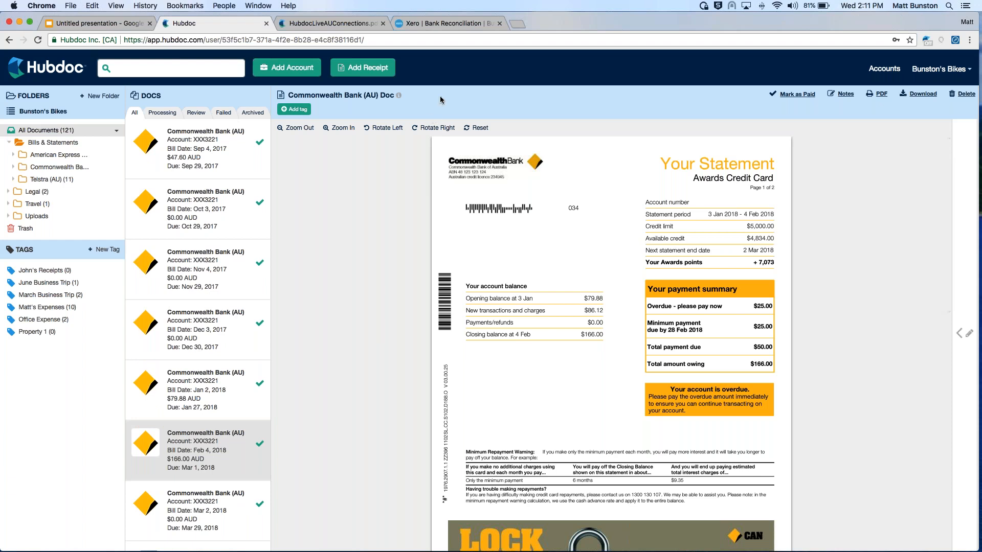
Check which Australian banks offer CSV in HubdocLiveAUConnections.pdf, and return to Hubdoc
click(295, 26)
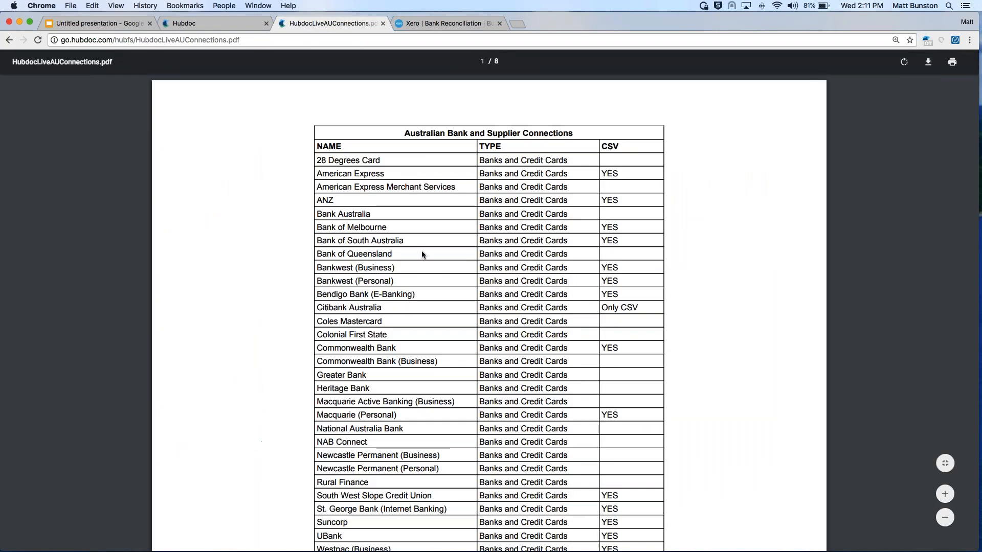
scroll(421, 251, down, 3)
scroll(488, 297, up, 2)
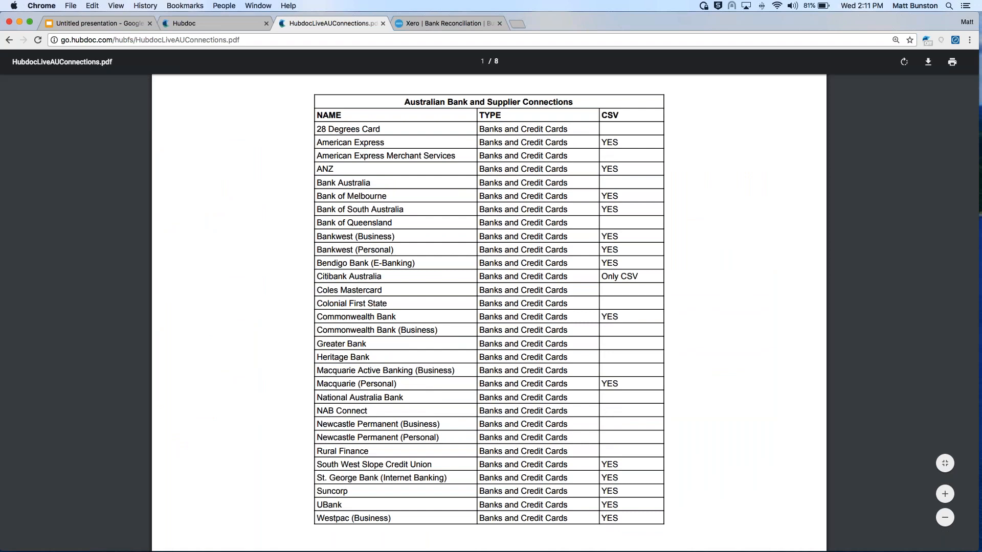
click(202, 25)
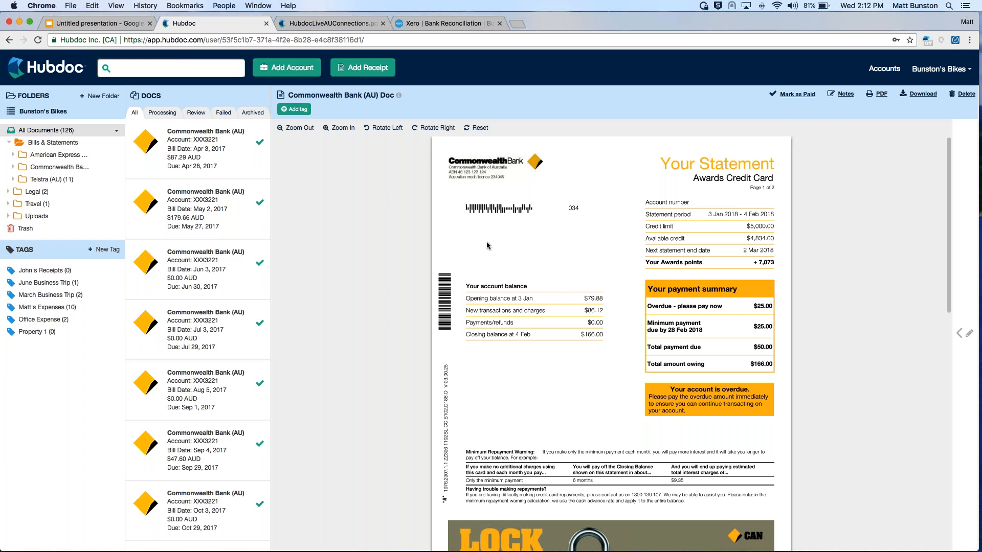
Return to all documents, go to the home page, and open the window for adding receipts
click(41, 130)
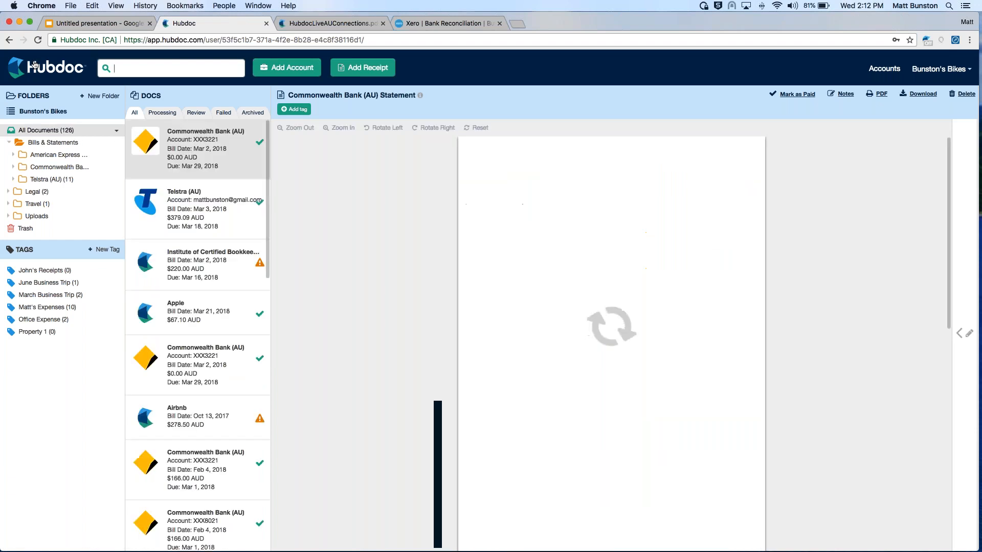
click(53, 65)
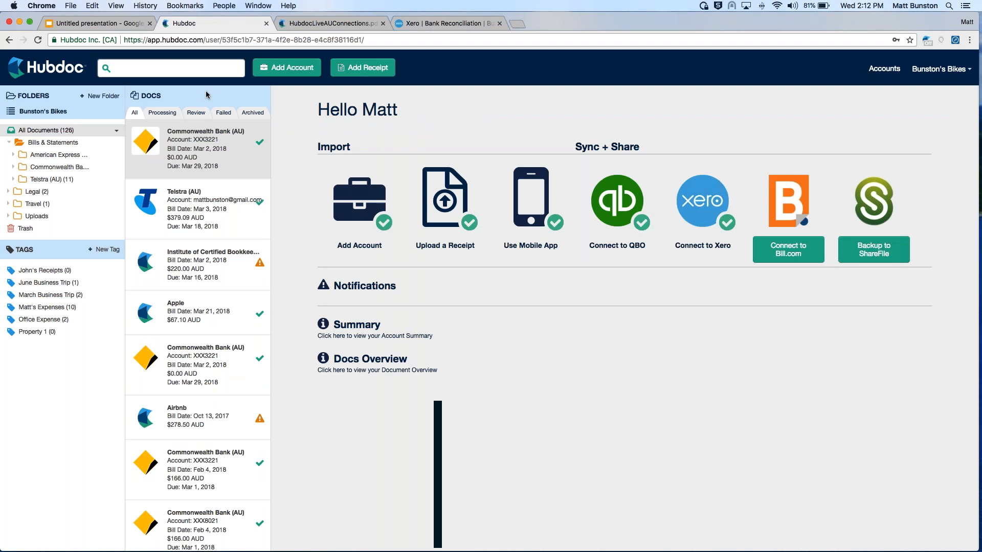
click(363, 68)
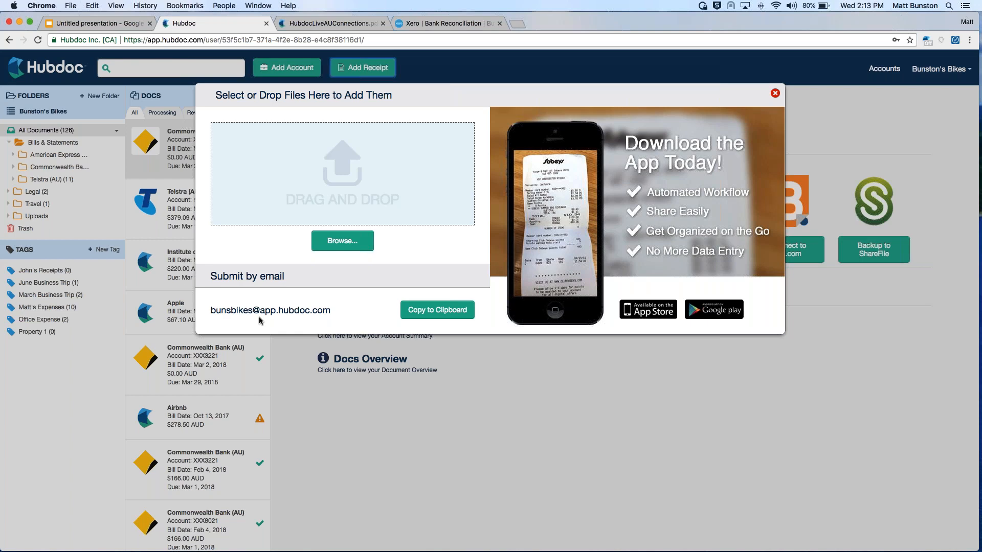
click(369, 239)
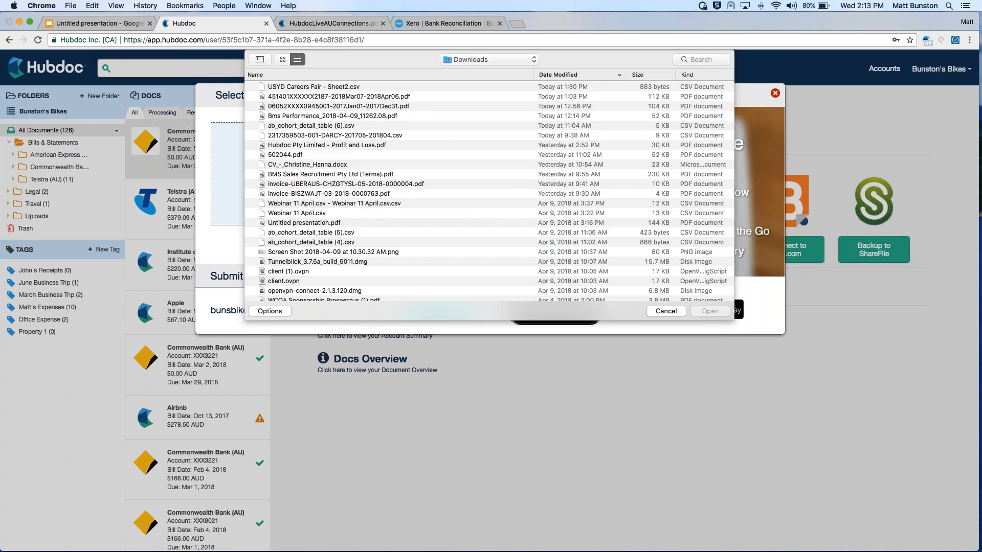
click(665, 312)
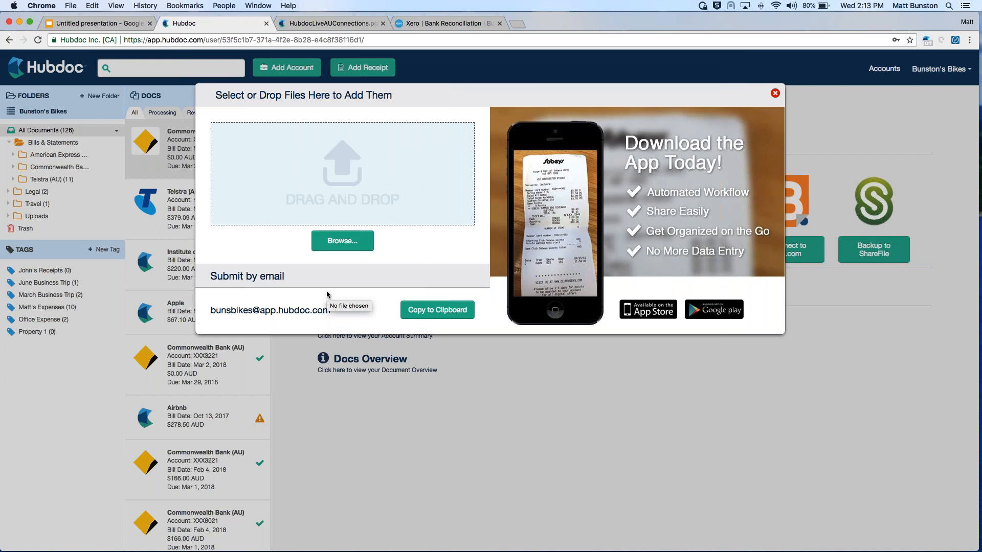
Upload jetstar.pdf from the Hubdoc Demo folder in Documents, and close the receipt upload window
click(342, 241)
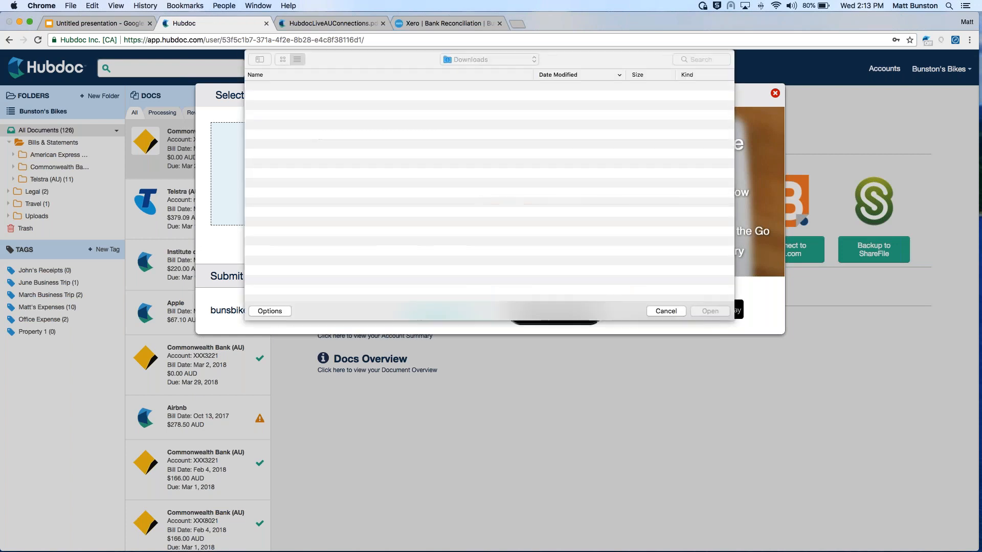
click(479, 59)
click(480, 184)
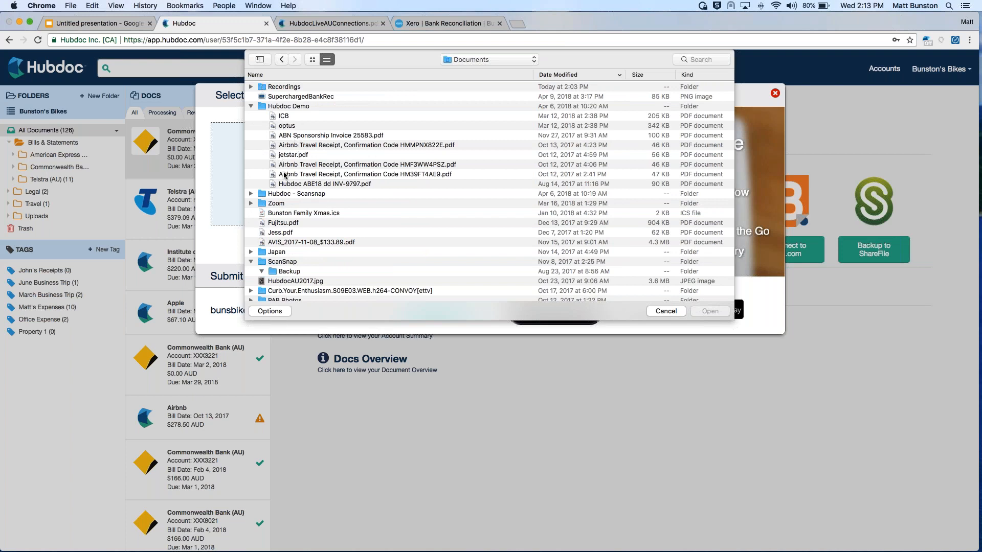
click(303, 155)
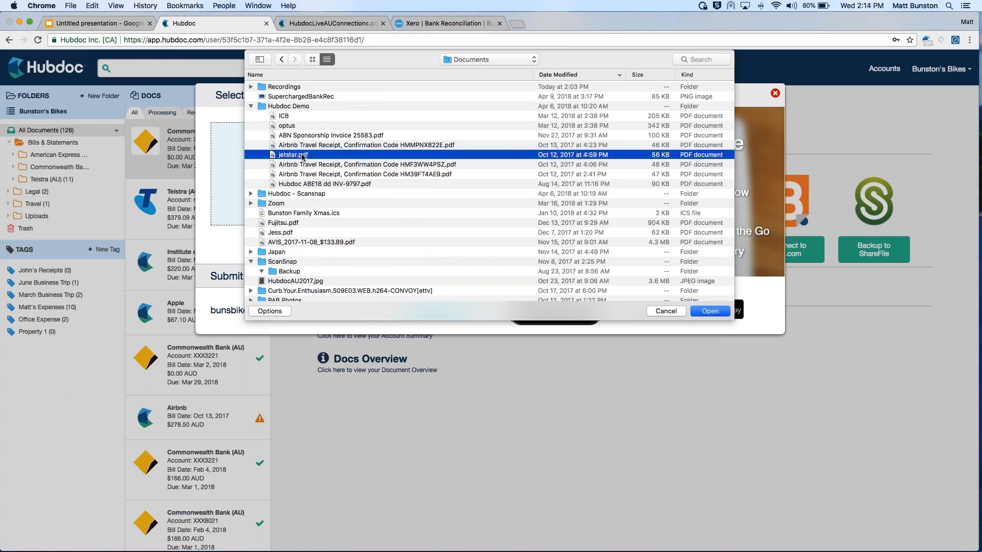
double_click(303, 155)
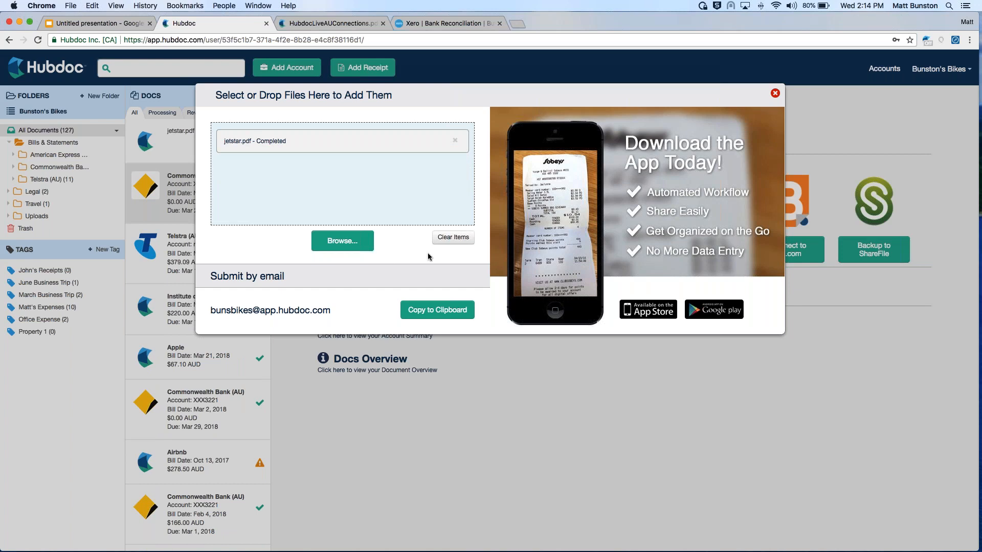
click(388, 431)
View the uploaded Jetstar document and the Telstra (AU) invoice dated Mar 3, 2018, and return to All Documents
click(199, 139)
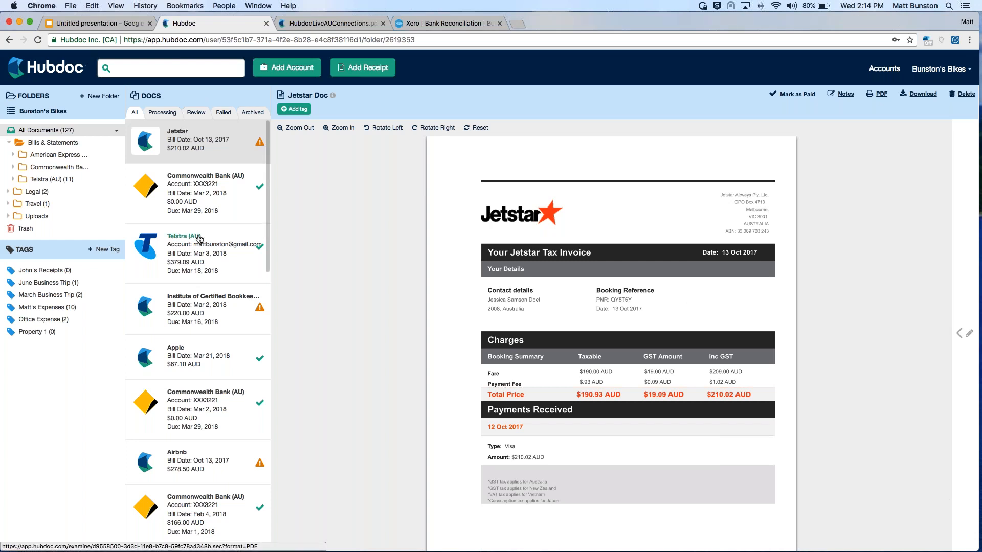
click(238, 256)
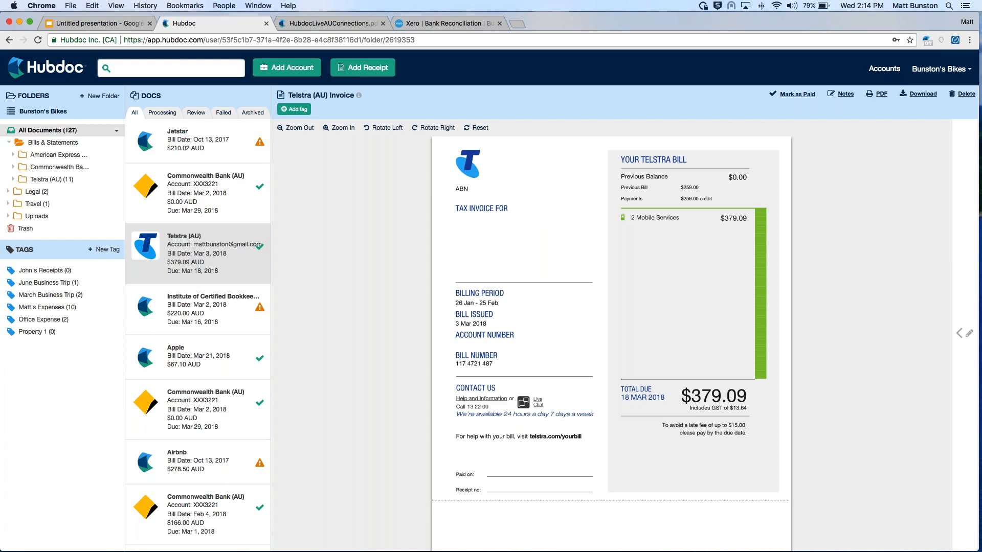
click(47, 130)
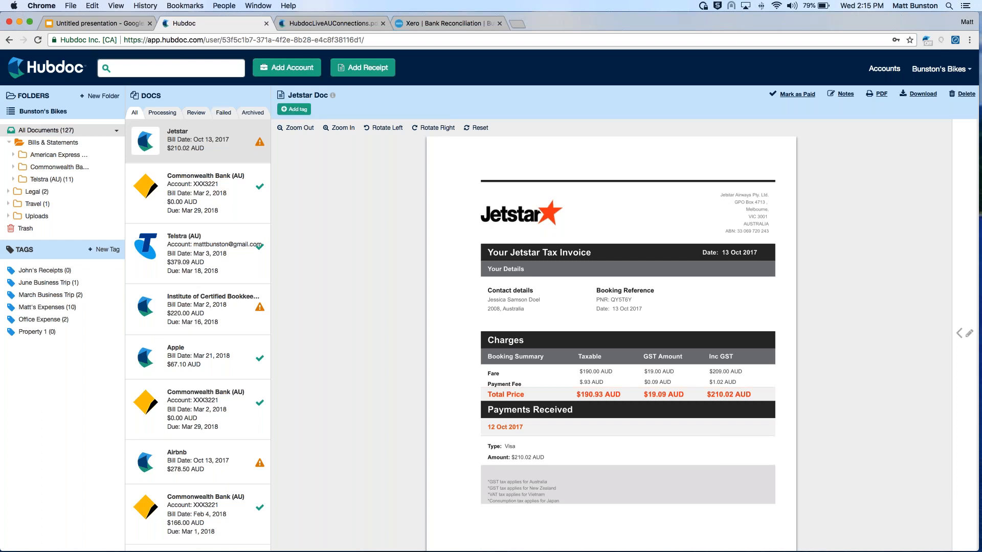
Open the settings of the automated Telstra (AU) account added Apr 11, 2018, and enable Configure rules for Xero
click(884, 68)
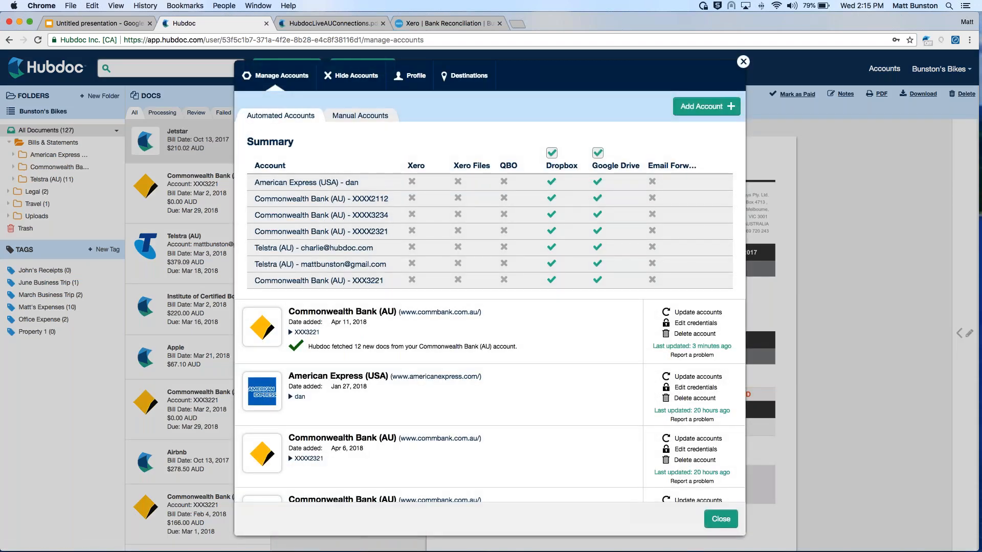
click(321, 265)
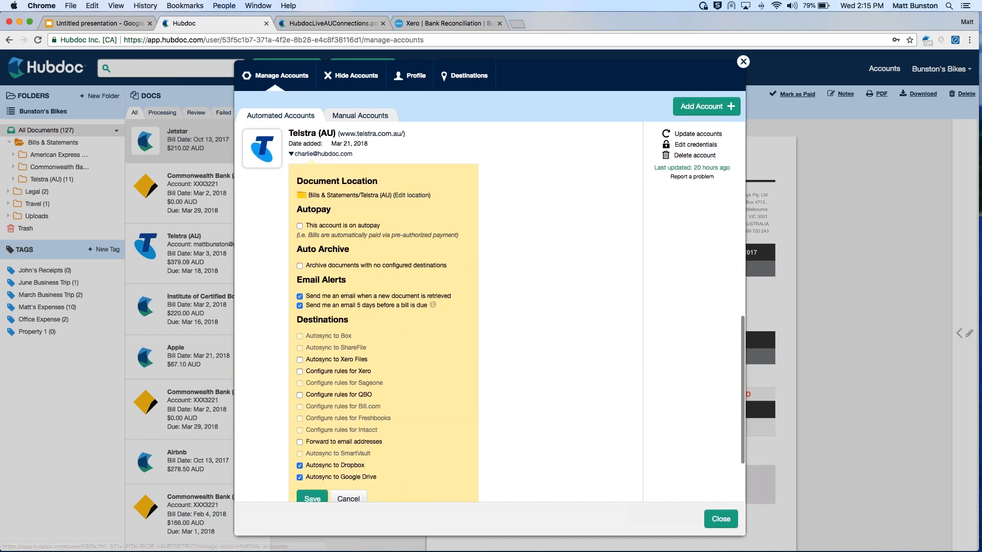
click(306, 157)
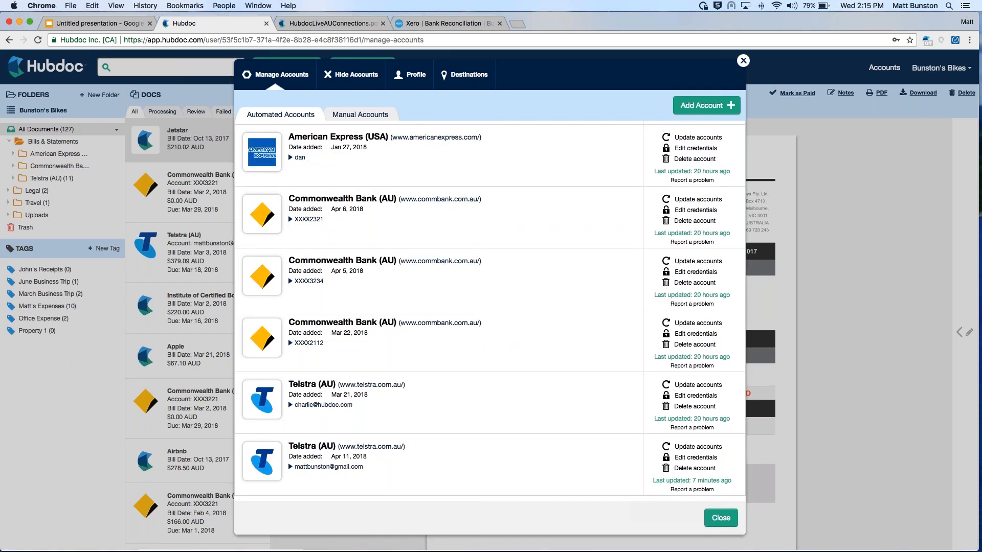
click(317, 470)
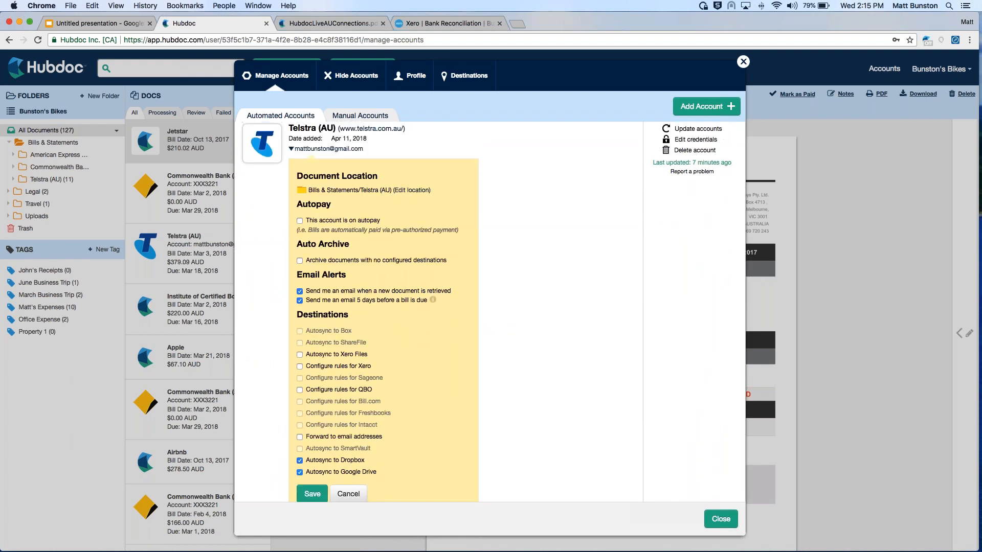
click(330, 369)
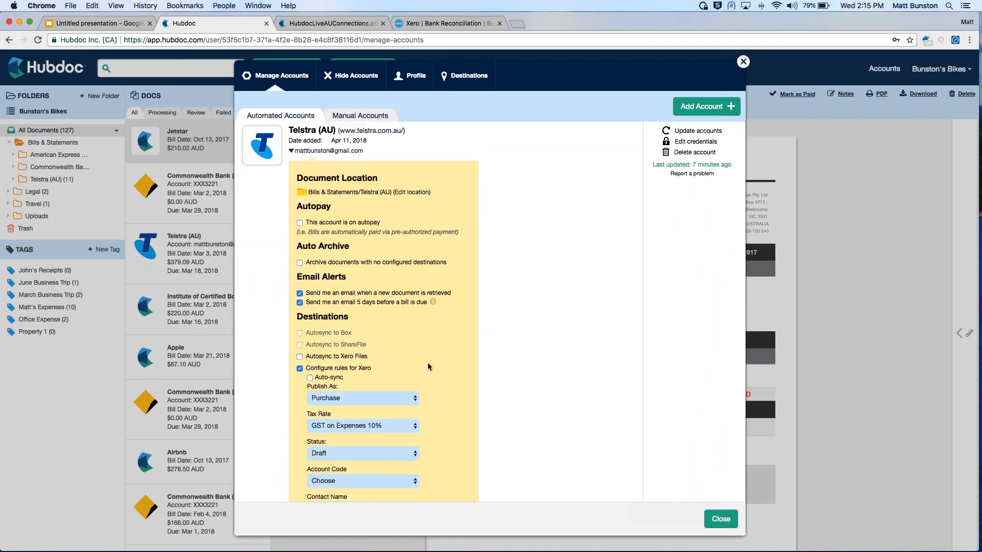
Set the Telstra account's Xero rules to status Authorized and account code 680 - Telephone & Internet
scroll(428, 366, down, 1)
scroll(428, 366, down, 3)
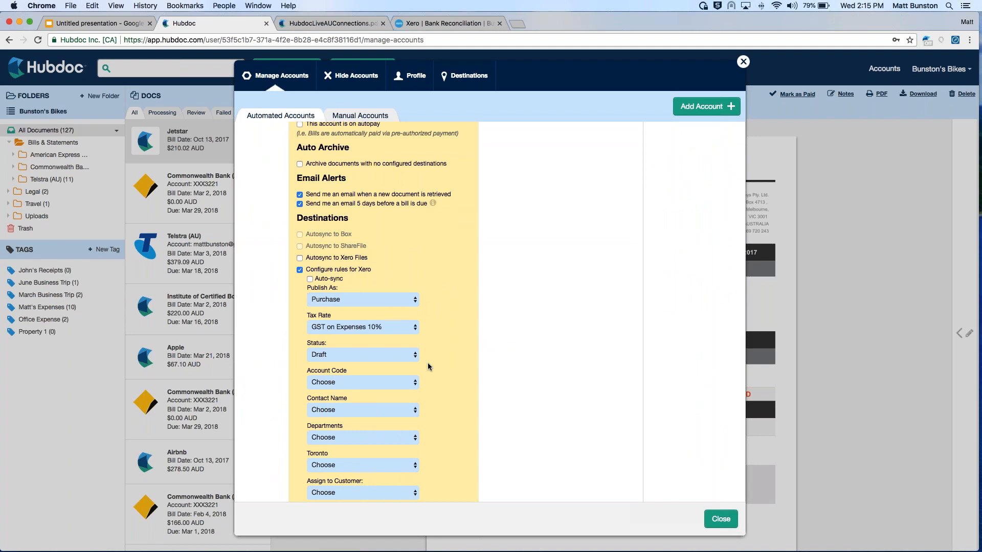
scroll(424, 292, down, 2)
click(326, 310)
key(Return)
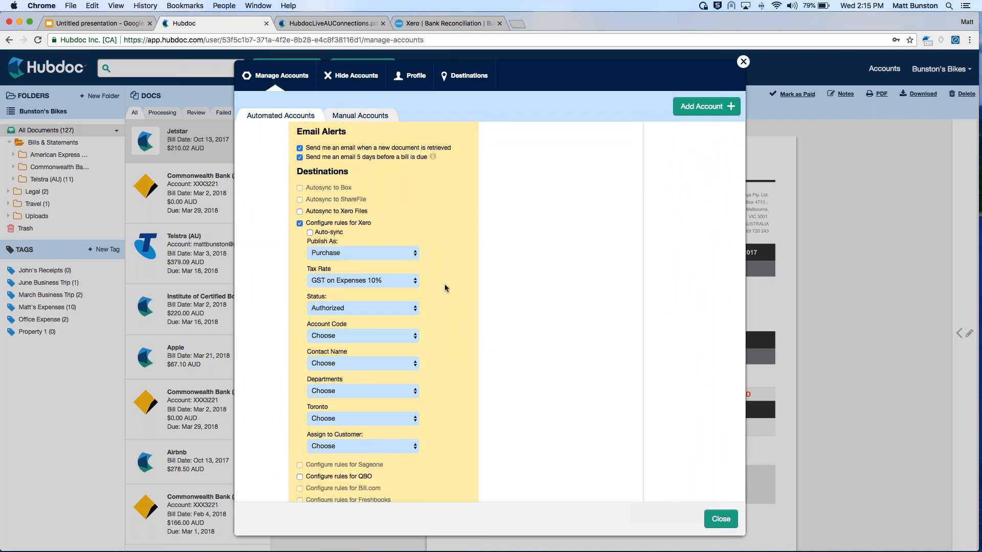
click(329, 336)
scroll(379, 341, down, 10)
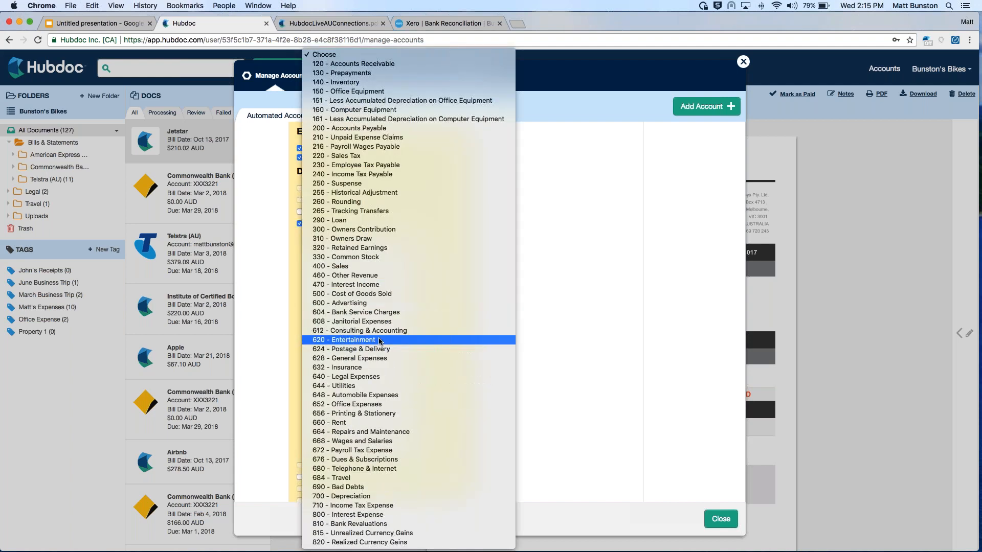
click(379, 468)
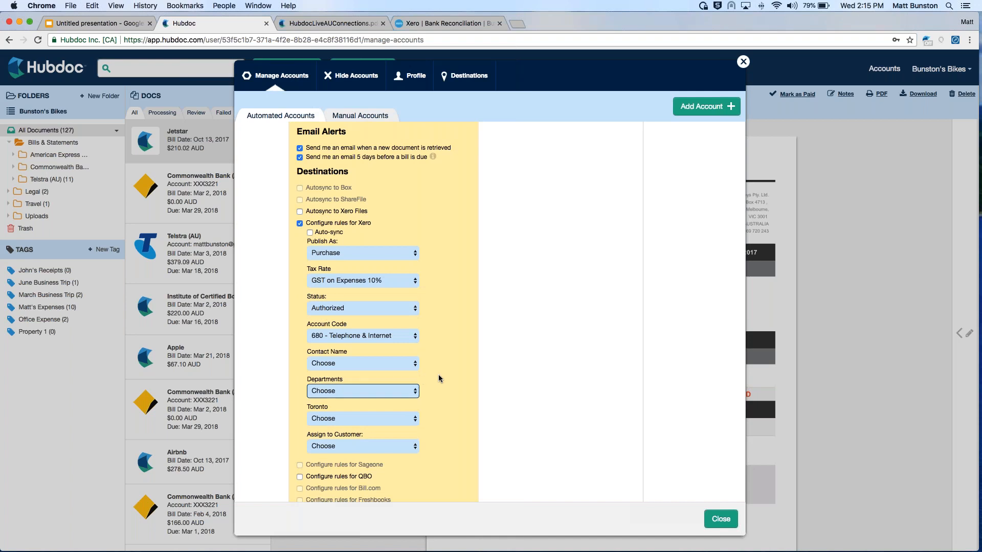
Choose Telstra as the Xero contact name, save the account's rules, and close the account management window
click(342, 365)
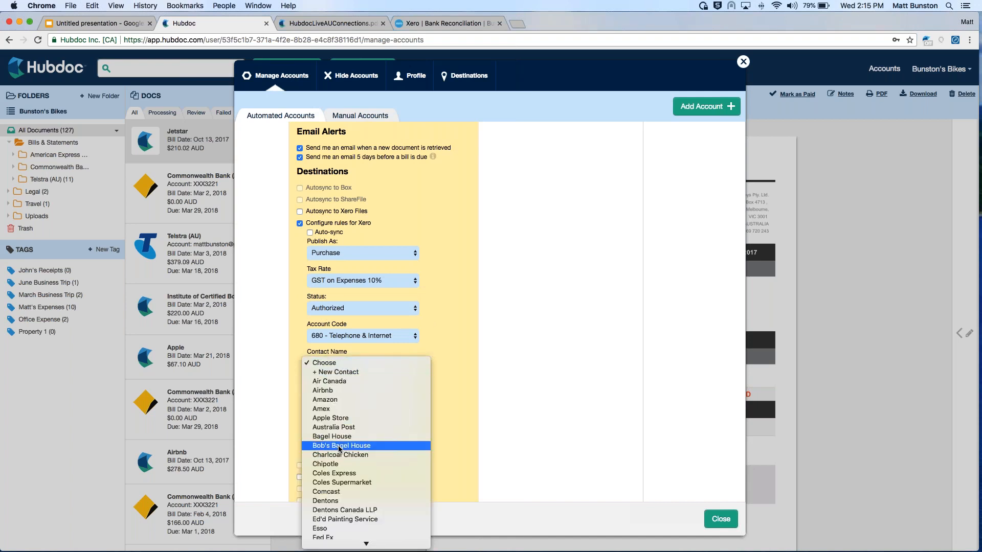
scroll(338, 450, down, 5)
click(445, 362)
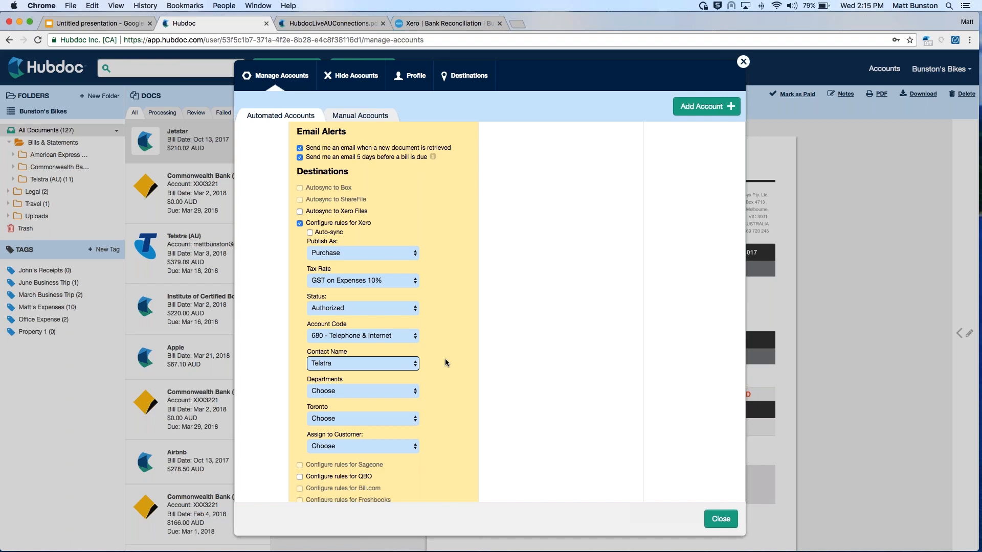
scroll(445, 363, down, 1)
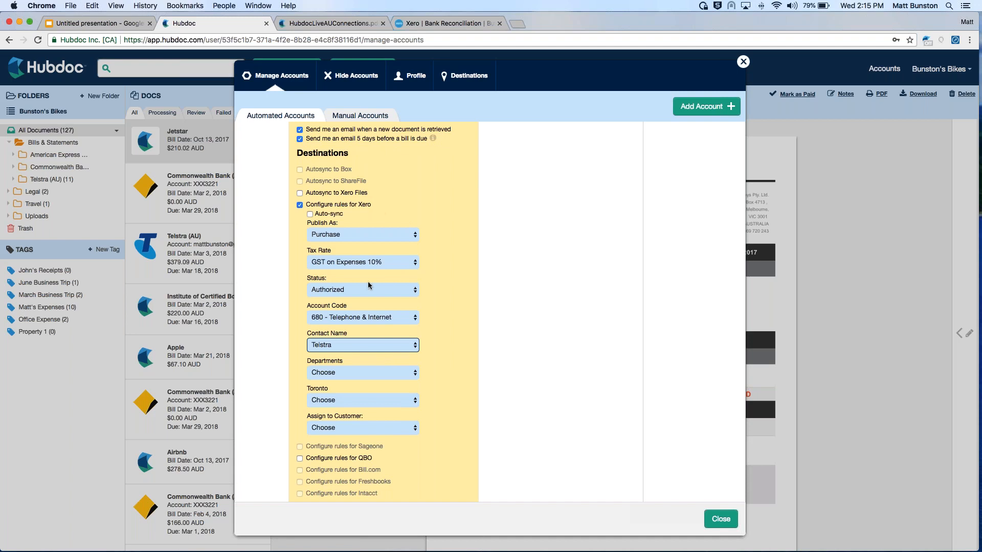
scroll(430, 263, down, 2)
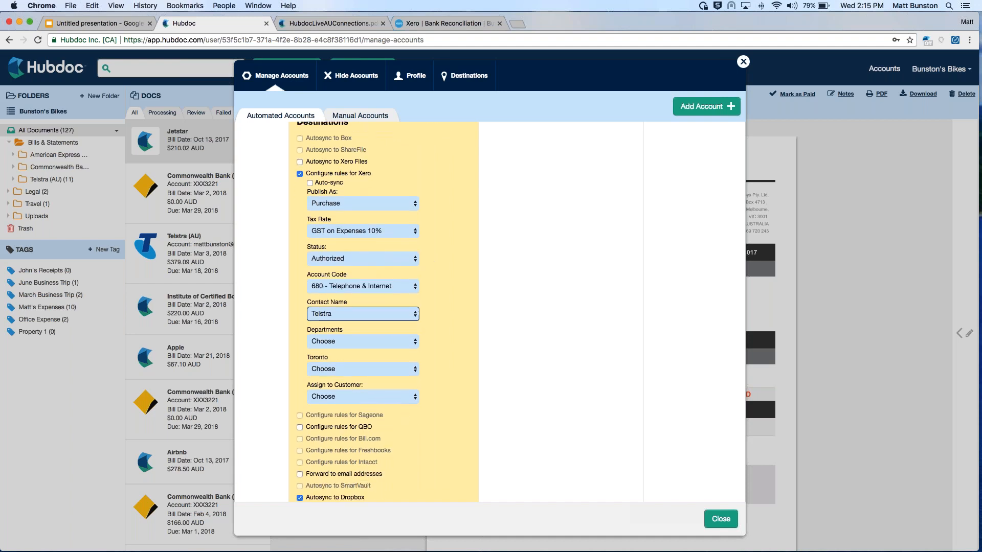
scroll(405, 201, down, 1)
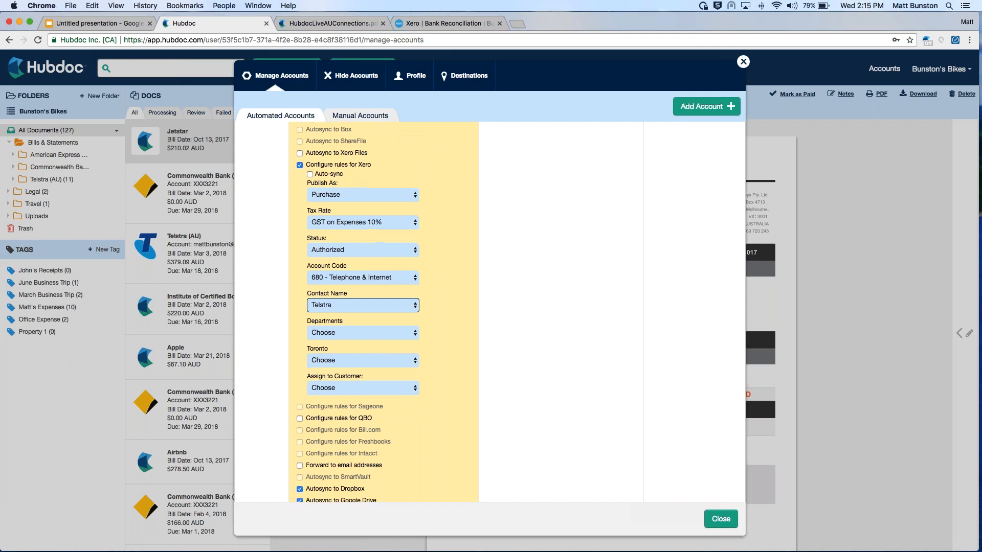
scroll(405, 201, up, 4)
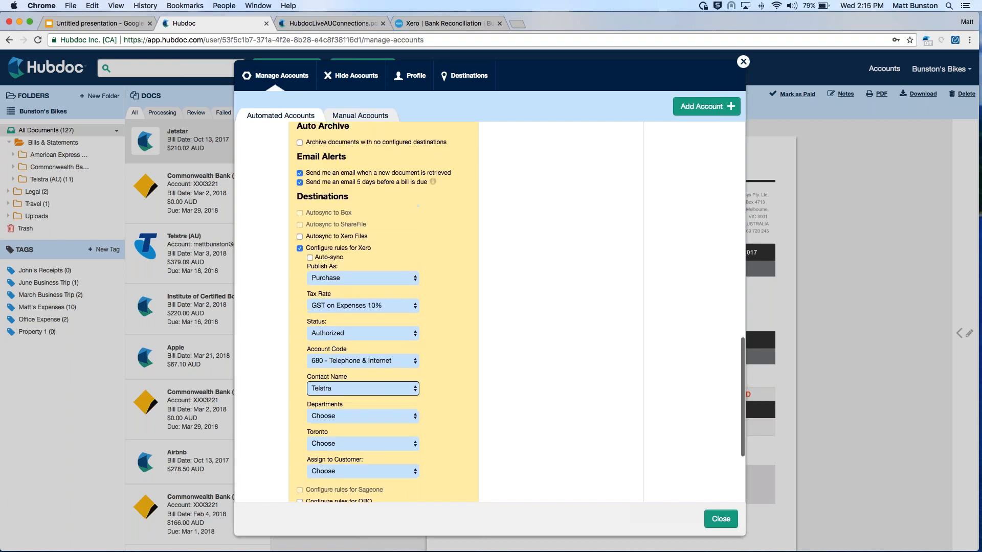
scroll(429, 318, down, 6)
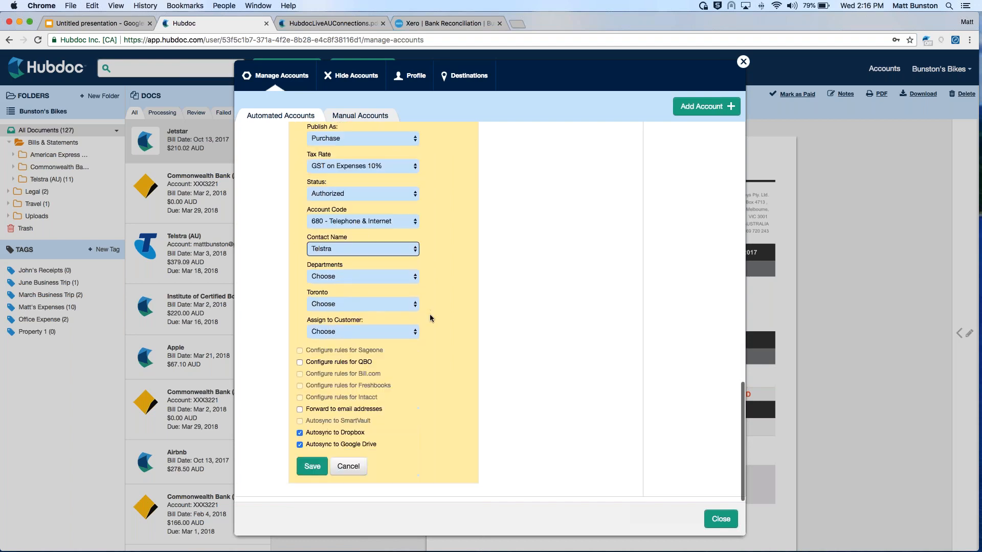
click(312, 466)
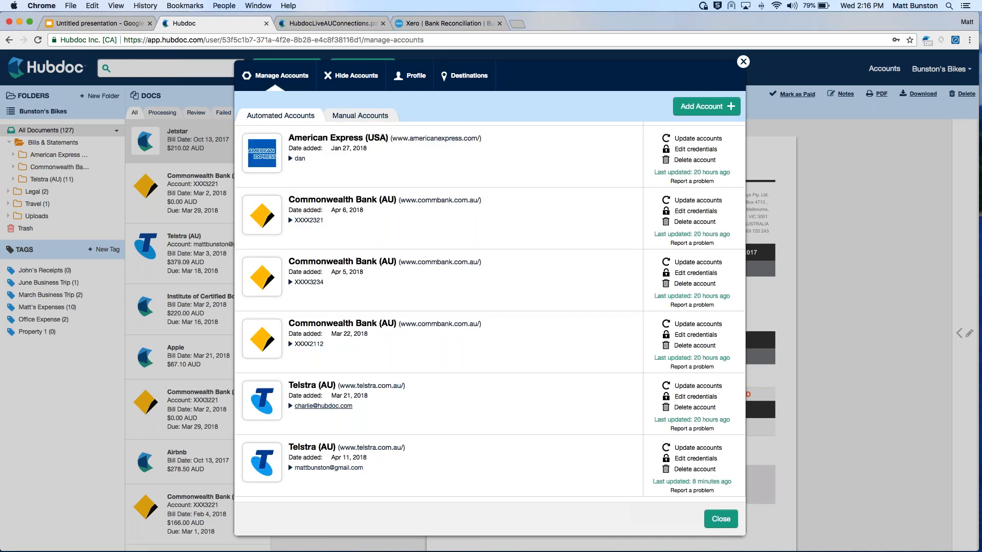
click(743, 62)
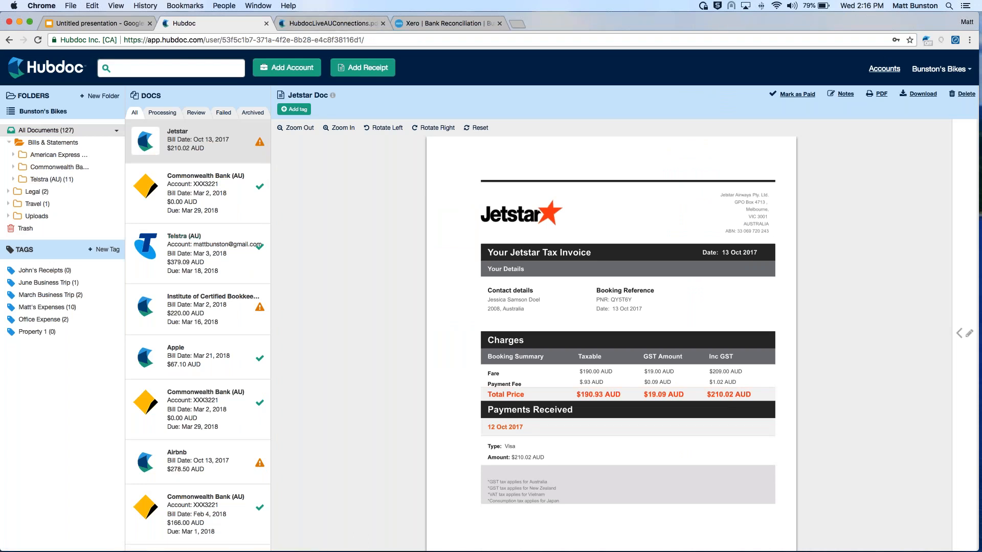
Reopen account management and review the Xero rules of the manual Apple account
click(220, 255)
click(884, 69)
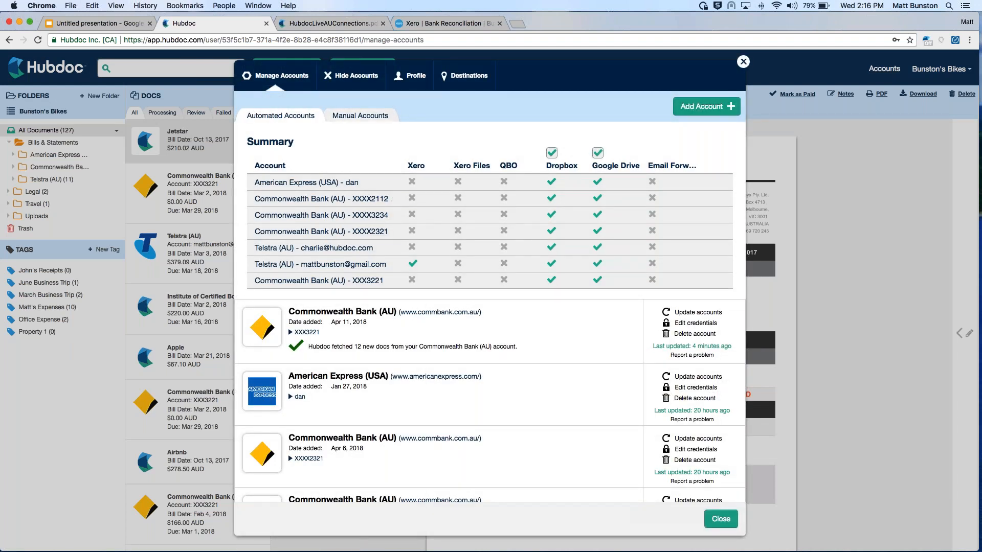
click(352, 117)
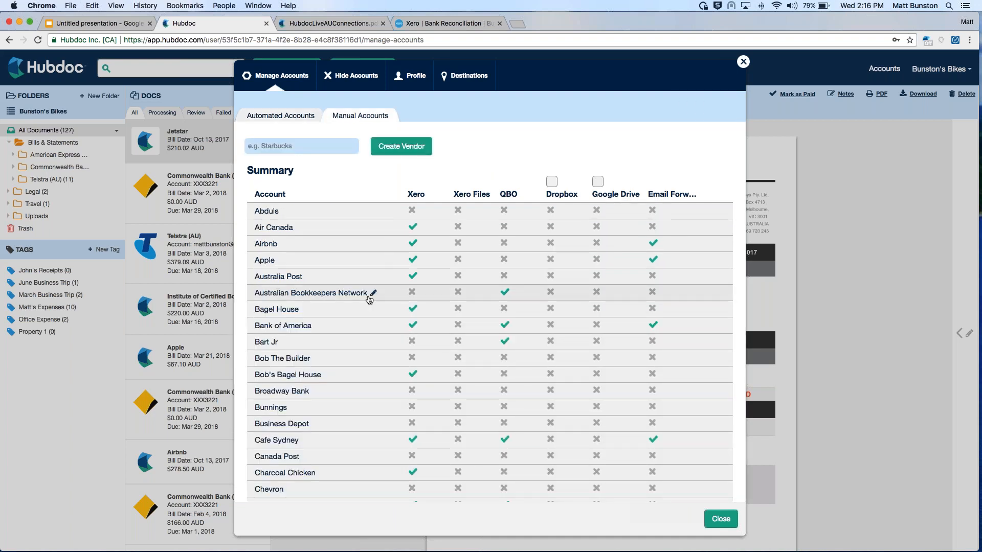
click(306, 262)
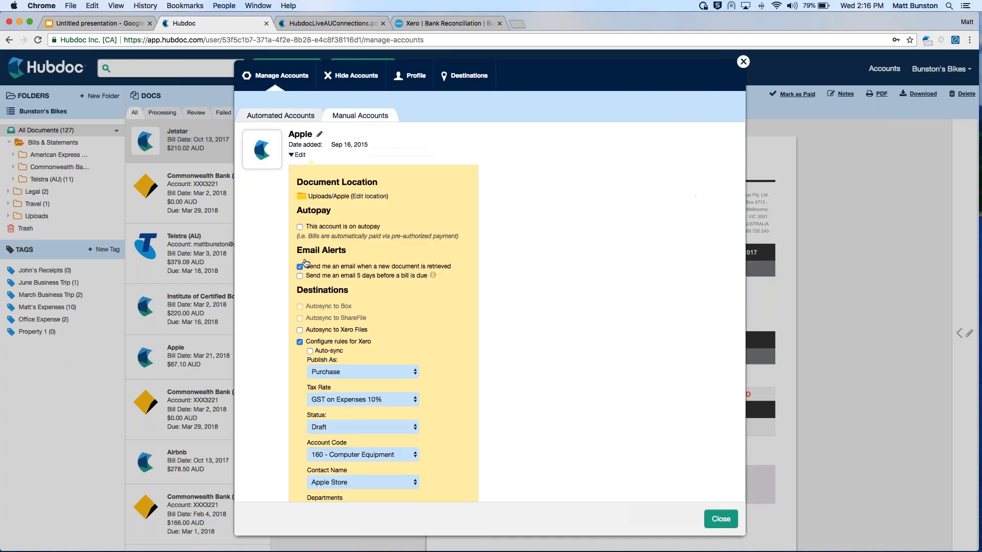
scroll(359, 322, down, 5)
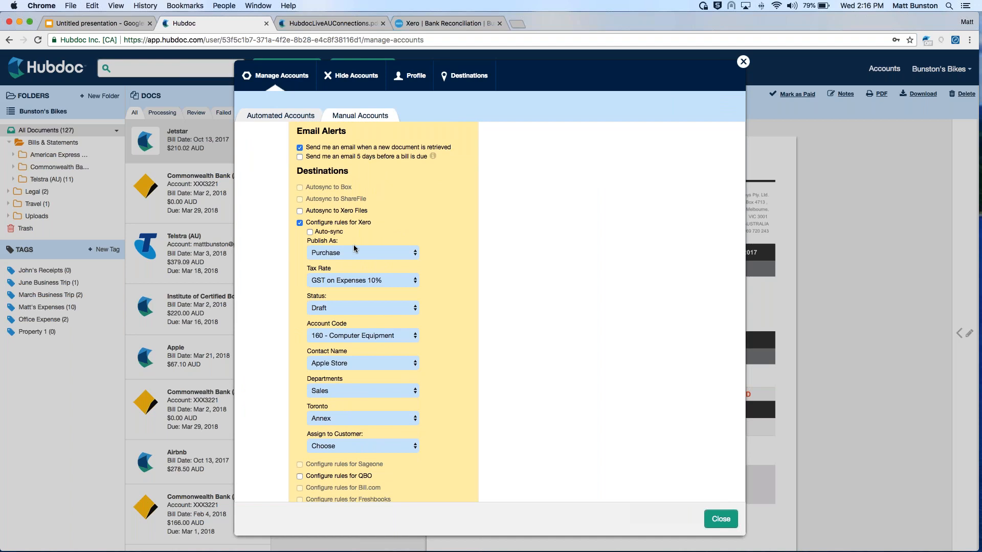
scroll(355, 248, up, 5)
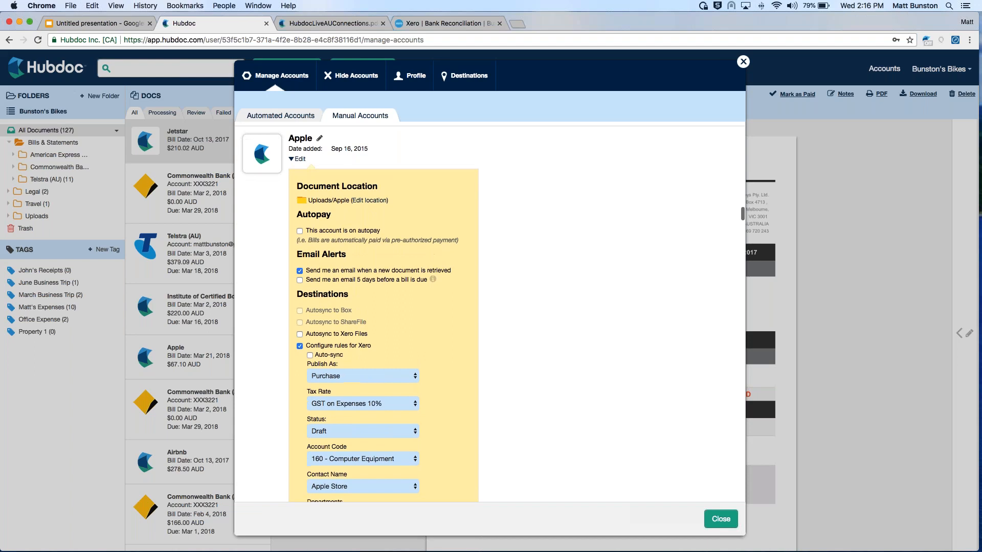
Close account management and review the Mar 21, 2018 Apple document's amounts and Xero publishing configuration
click(743, 62)
click(179, 373)
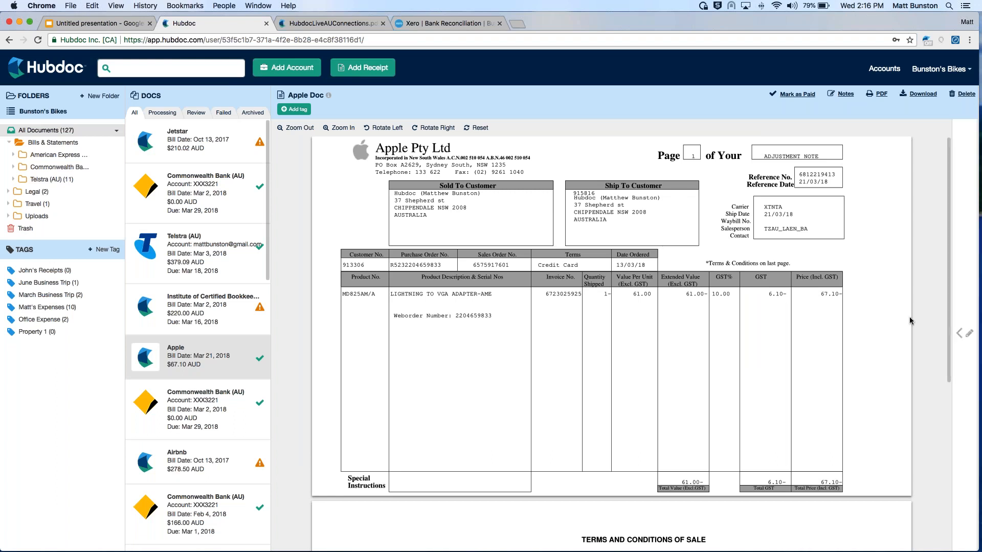
click(965, 332)
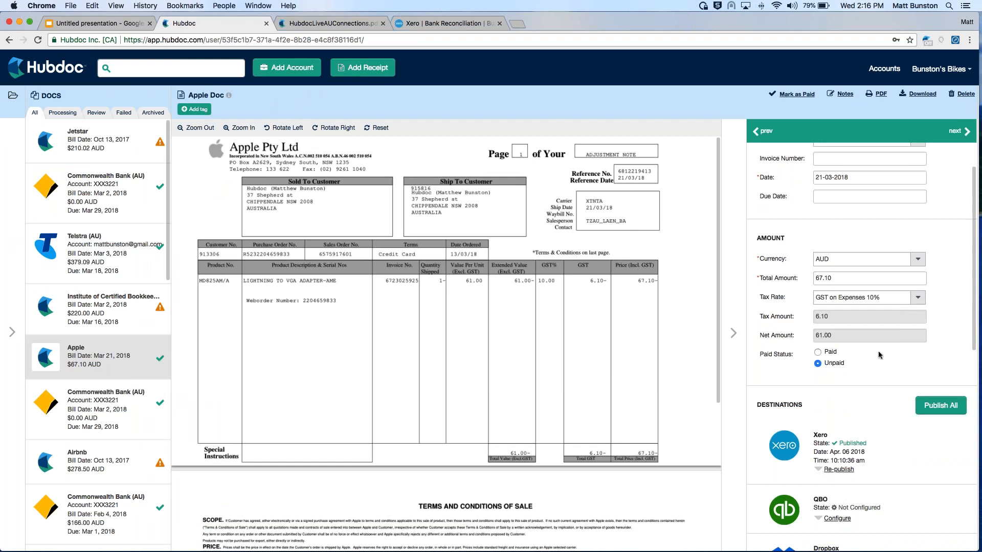
scroll(880, 353, down, 5)
click(839, 263)
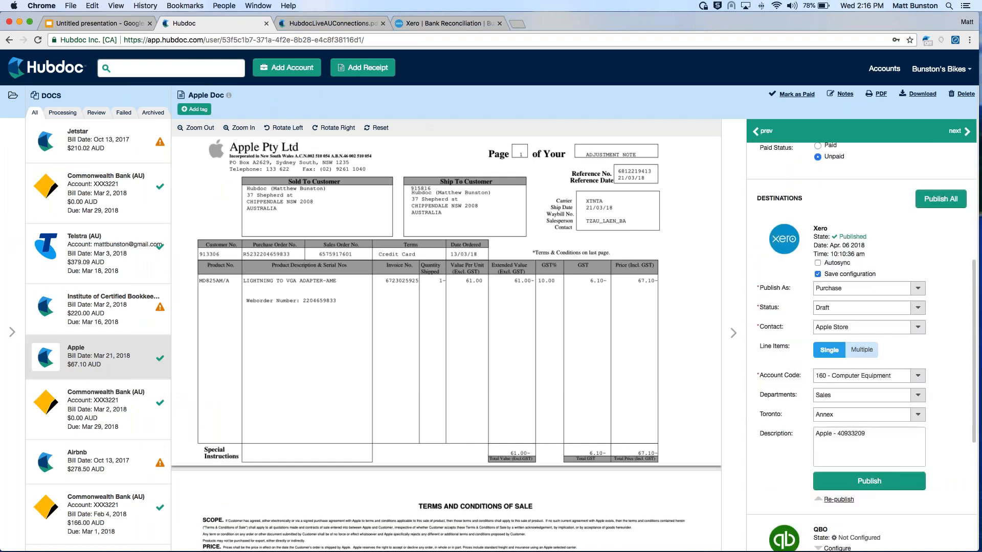
scroll(838, 266, down, 2)
scroll(861, 348, up, 6)
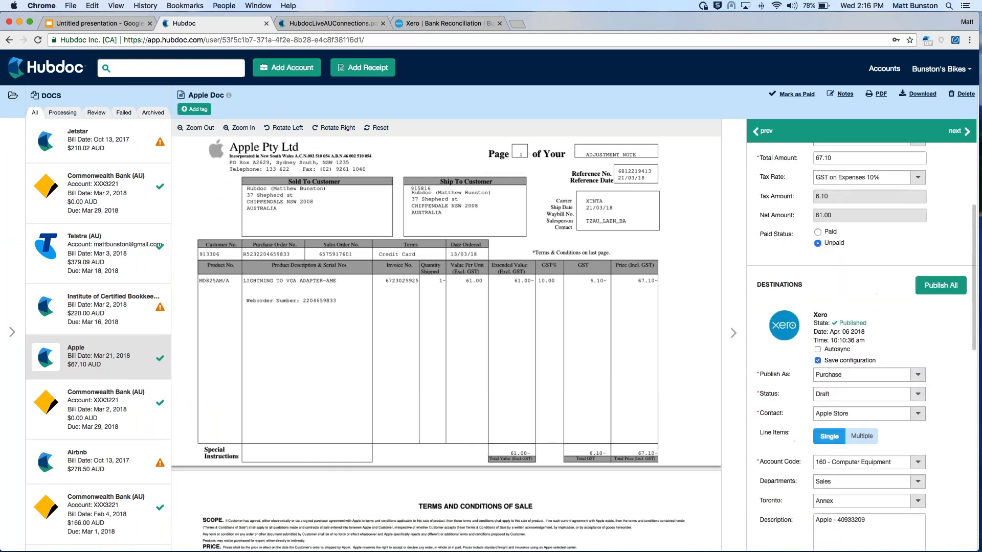
scroll(862, 337, down, 2)
click(733, 343)
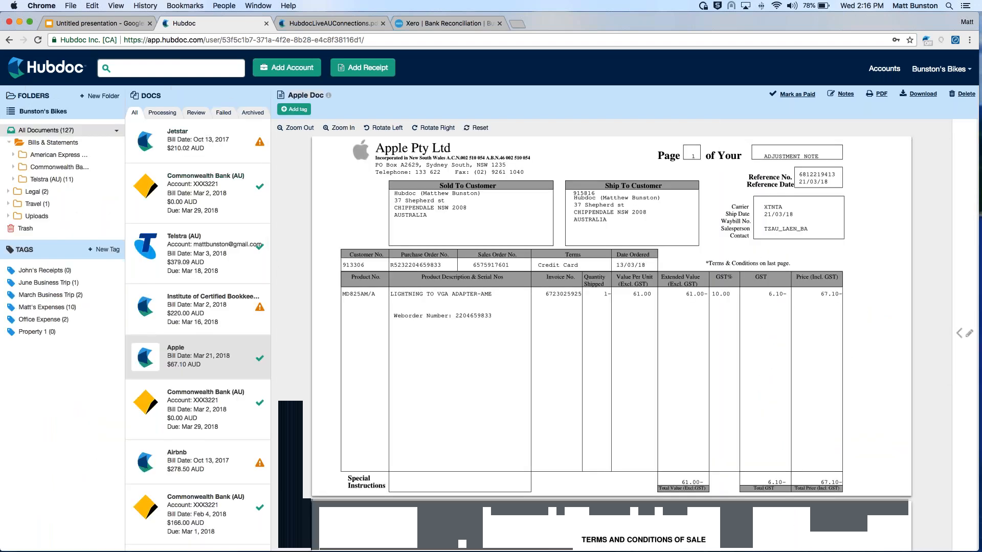
Open the details of the Oct 13, 2017 Jetstar document and publish it to Xero as an authorized purchase coded 684 - Travel
click(217, 142)
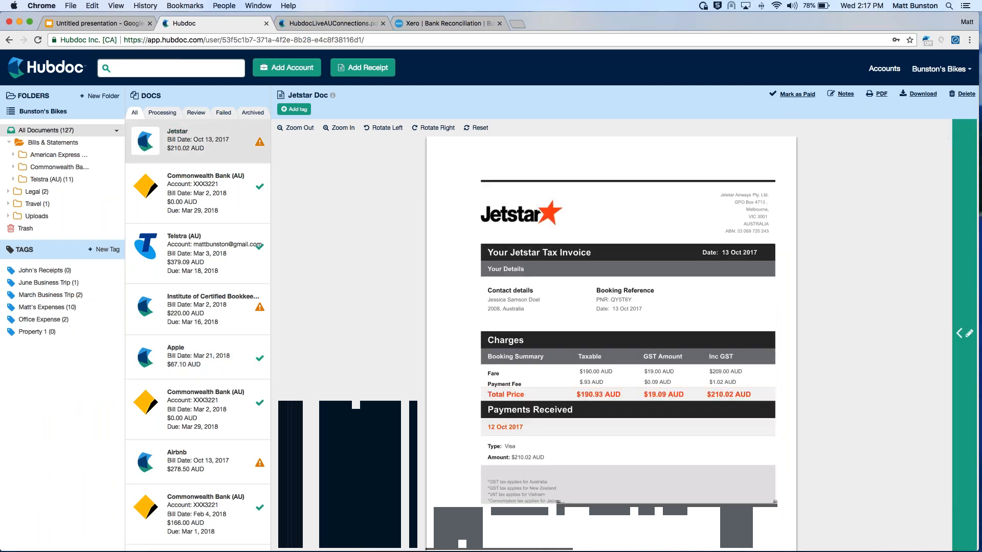
click(964, 297)
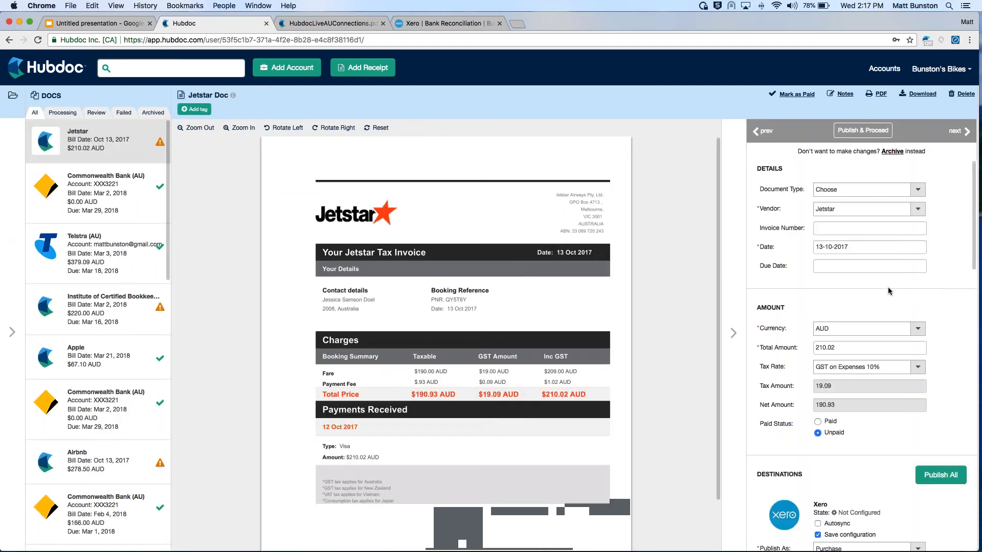
scroll(887, 287, down, 3)
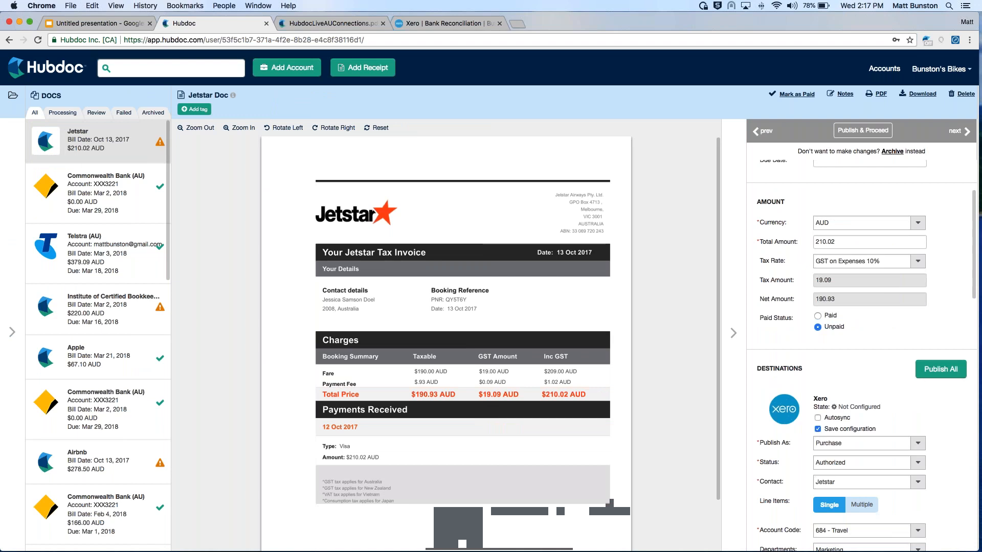
scroll(928, 349, down, 5)
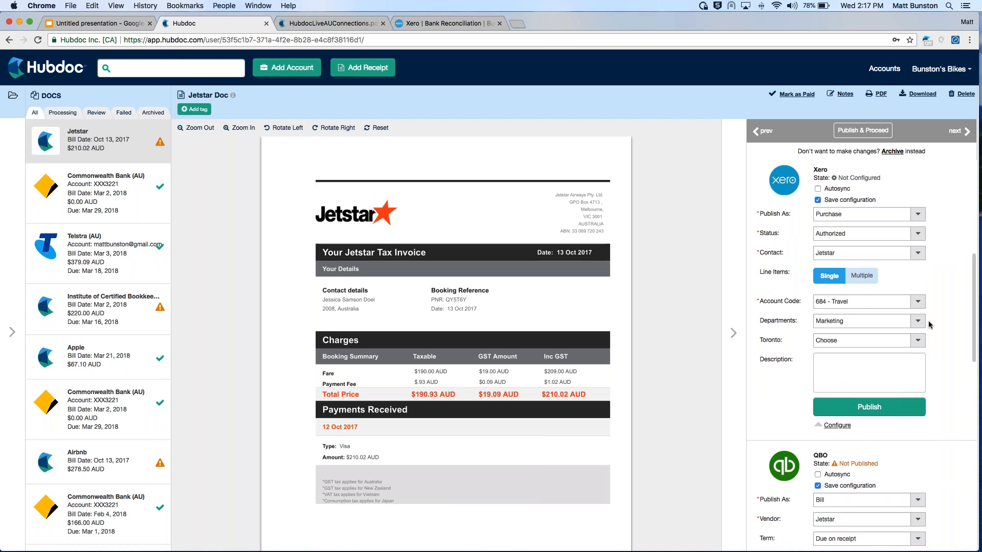
click(868, 411)
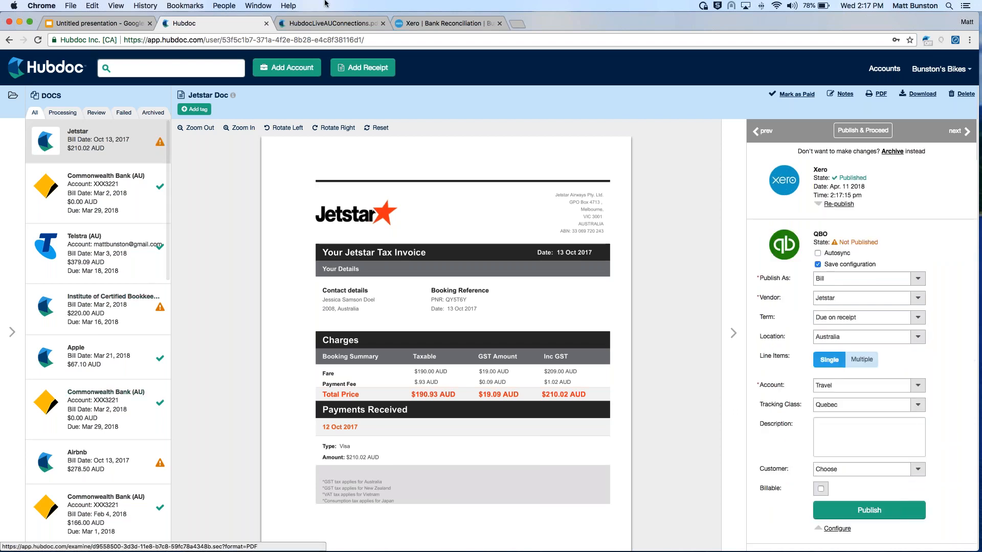
Set the Mar 3, 2018 Telstra bill's tax rate to Extracted Amount and its tax amount to 13.64
click(87, 236)
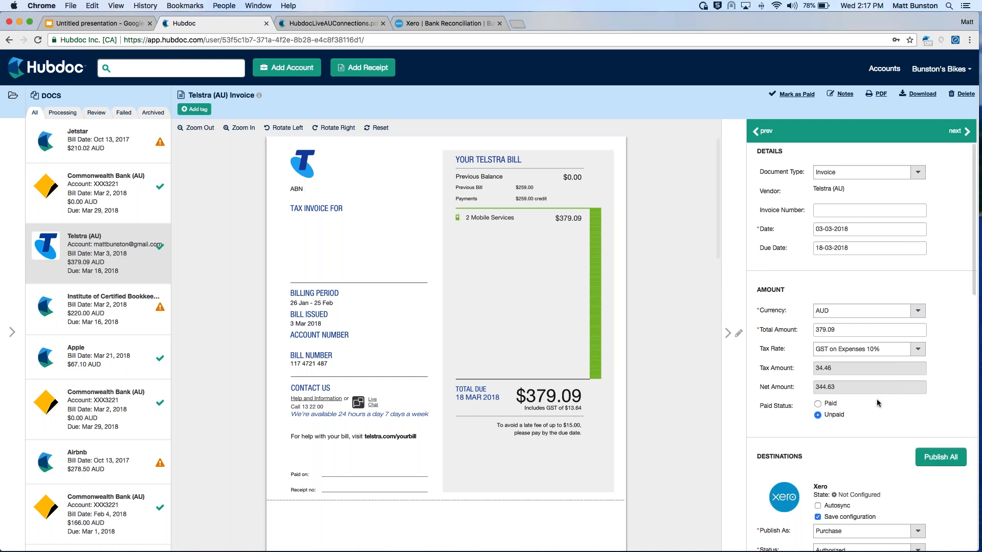
scroll(924, 326, down, 1)
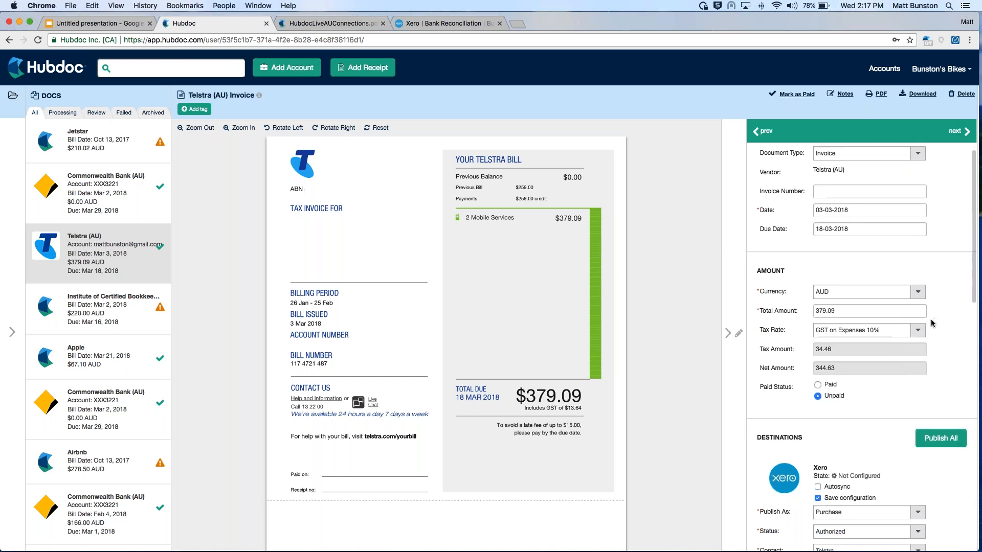
click(918, 330)
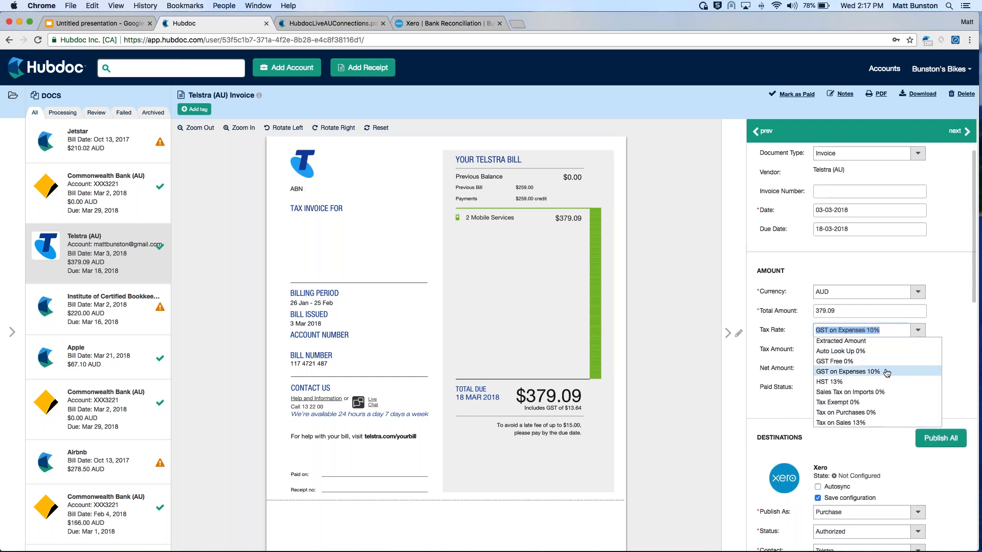
click(848, 341)
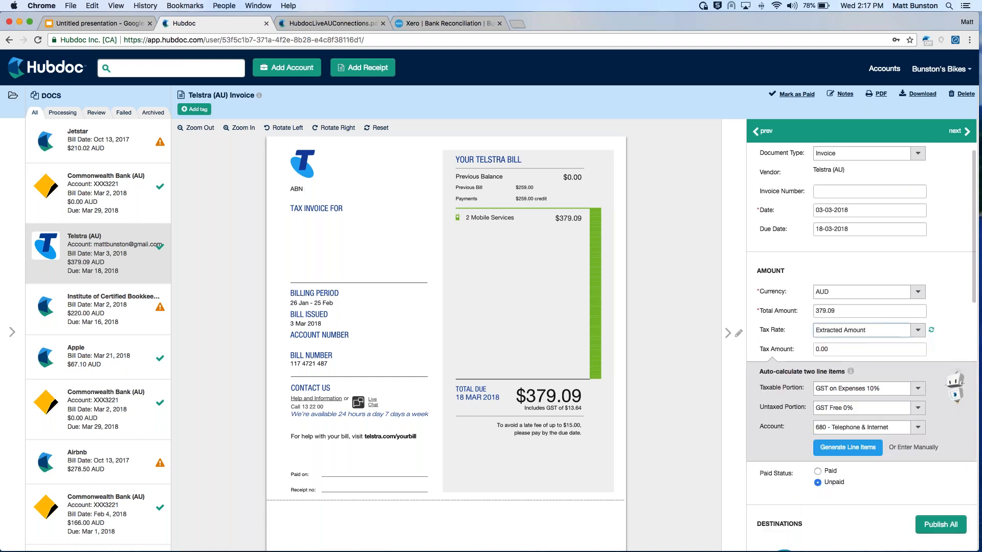
double_click(838, 352)
text(13.64)
click(946, 329)
Generate and save the taxable and tax-exempt line items for the Telstra bill, and publish it to Xero
scroll(927, 359, down, 2)
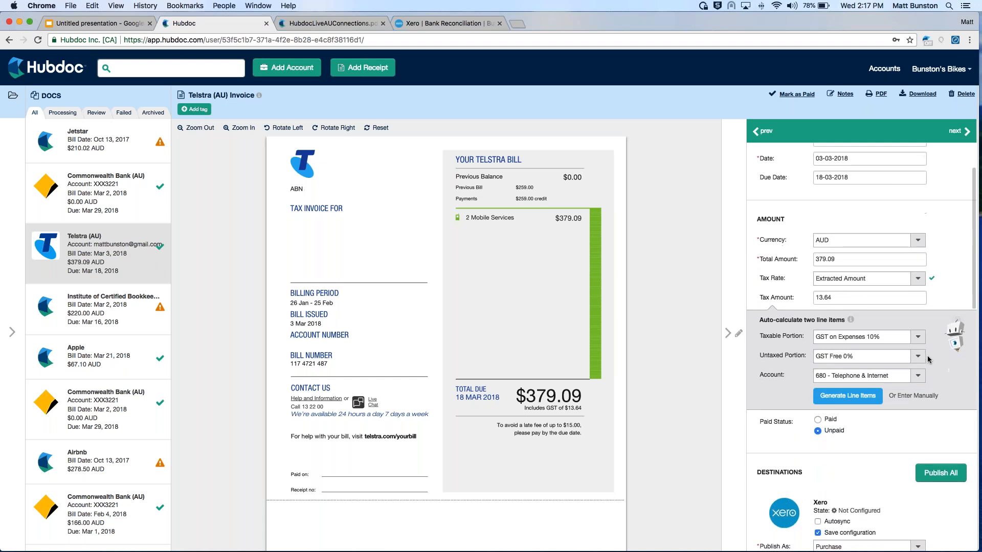
click(847, 401)
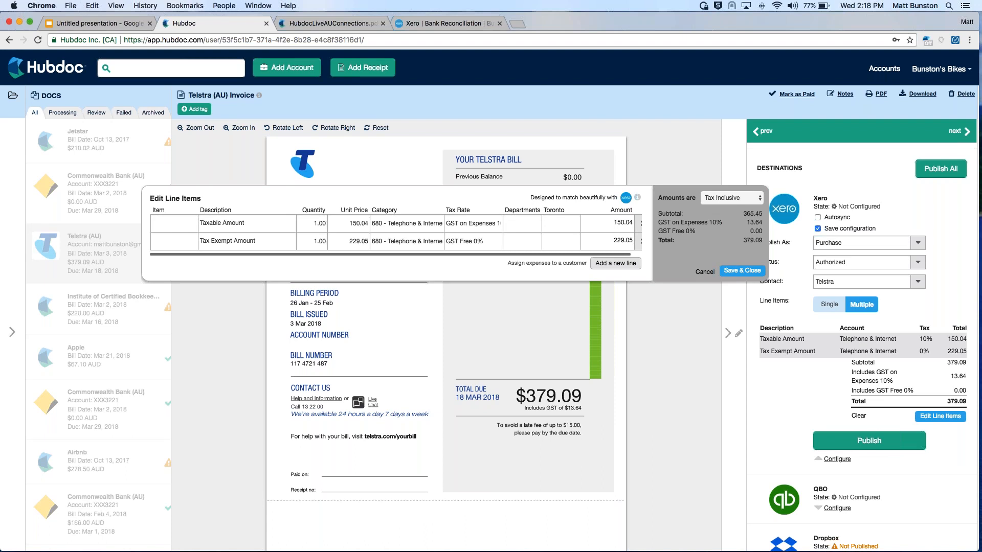
click(737, 275)
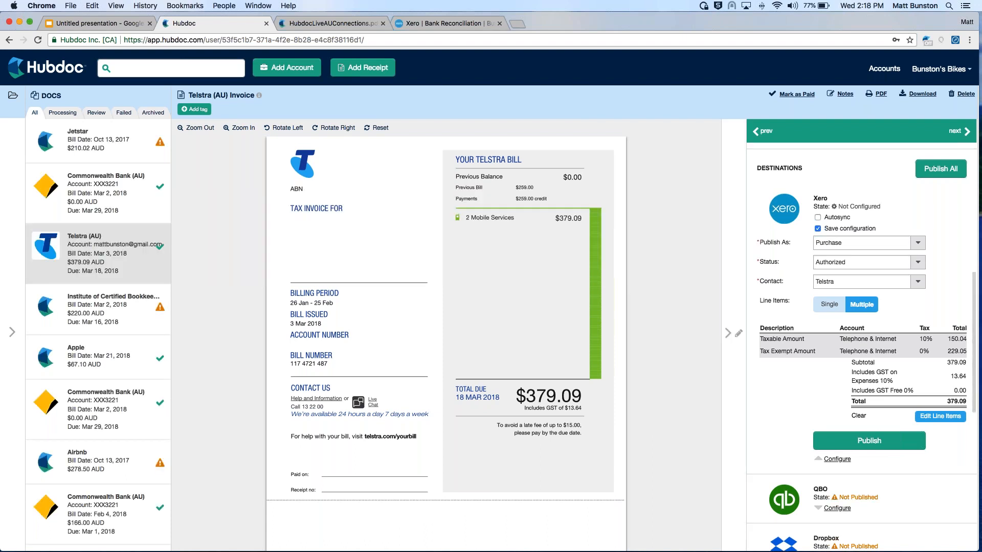
scroll(861, 348, down, 1)
click(844, 421)
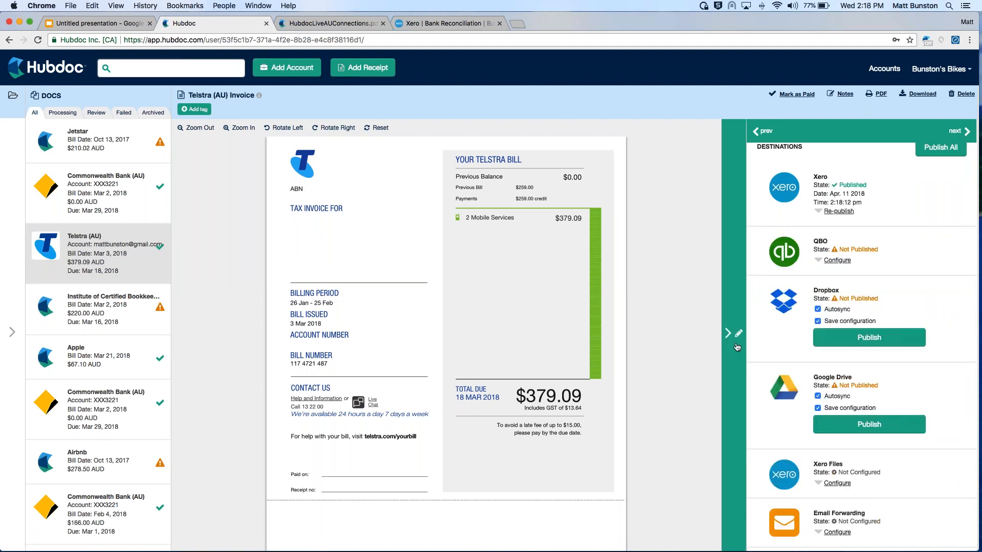
Review the Xero connection and its default tax rates in the account's destination settings
click(736, 347)
click(884, 69)
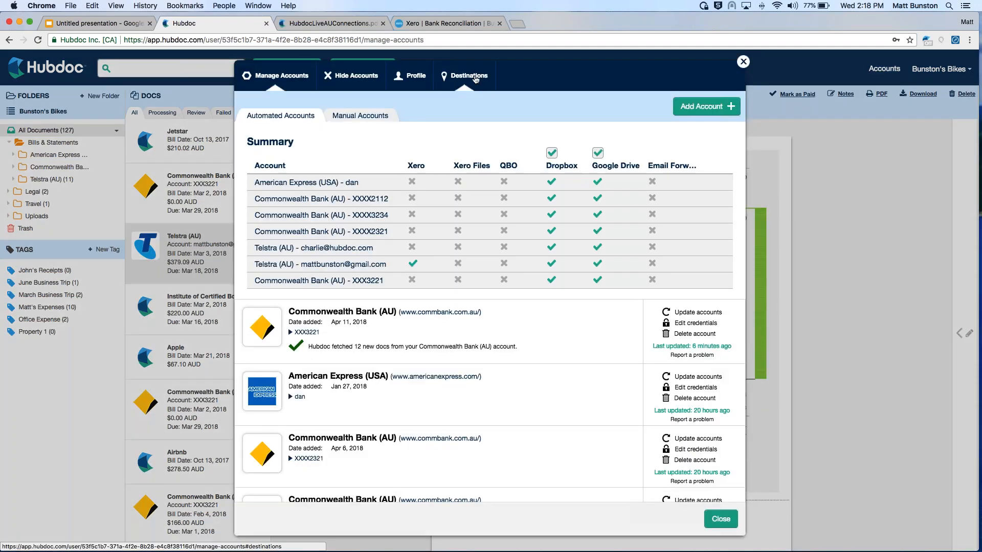
click(475, 78)
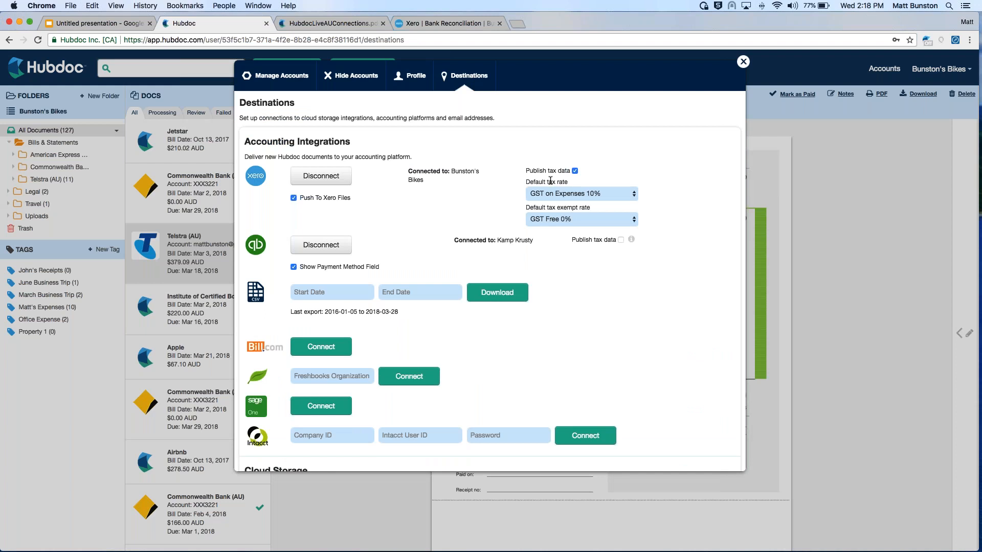
click(742, 61)
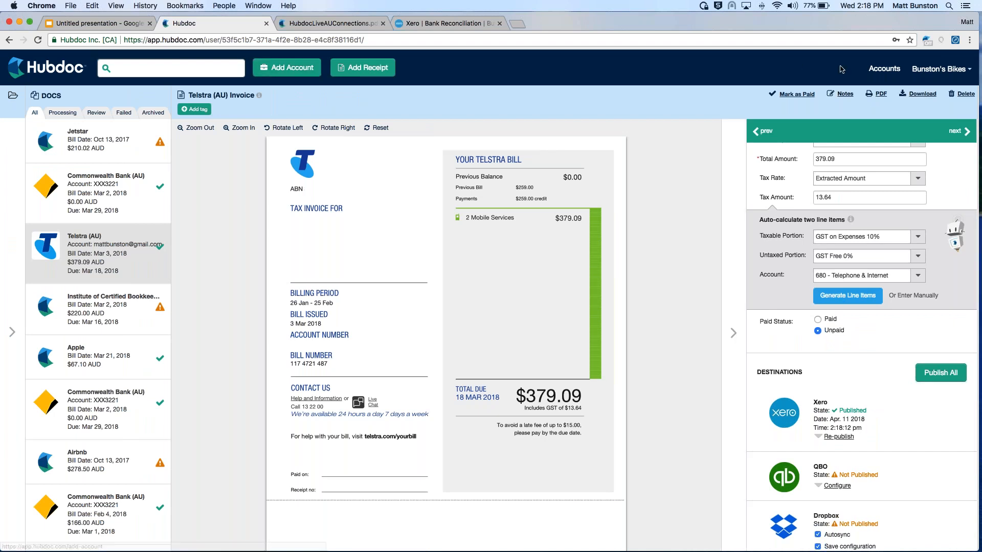
Review the Xero rules of the automated Telstra (AU) account added Apr 11, 2018, and recheck the destination settings
click(882, 69)
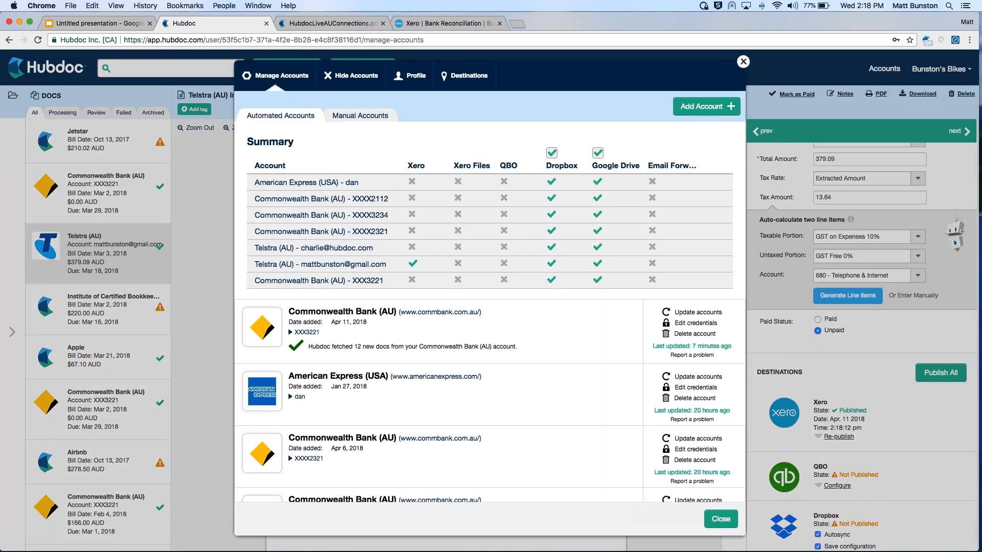
scroll(281, 297, down, 10)
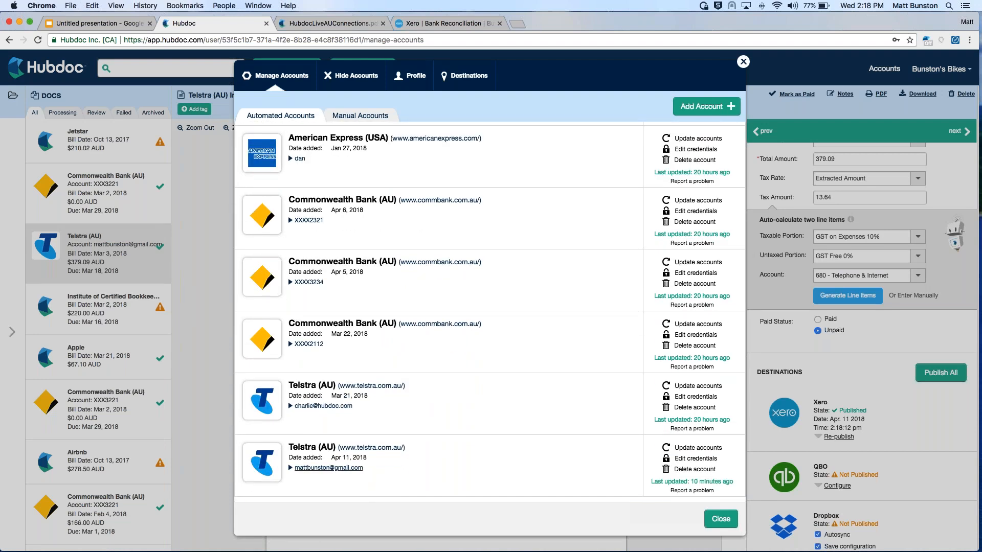
click(328, 467)
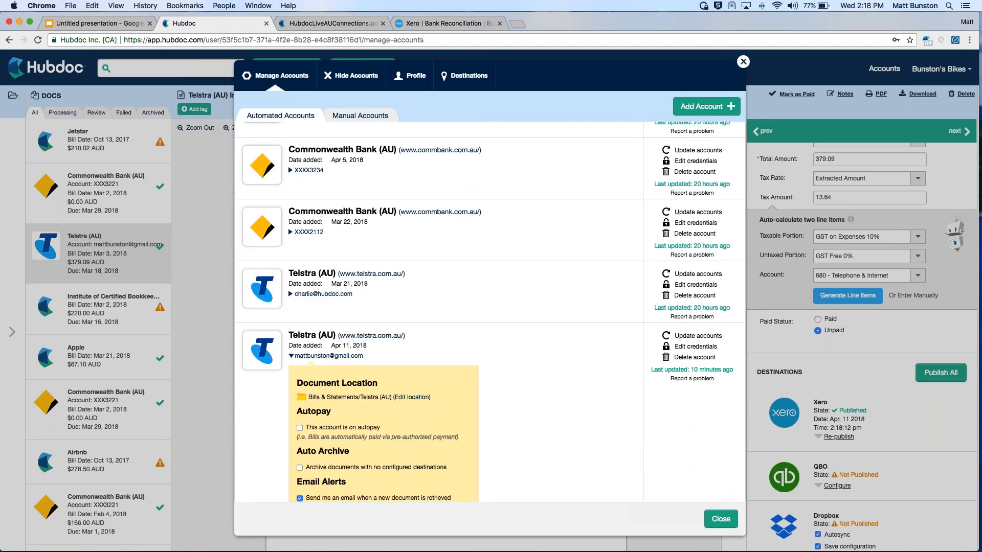
scroll(489, 312, down, 6)
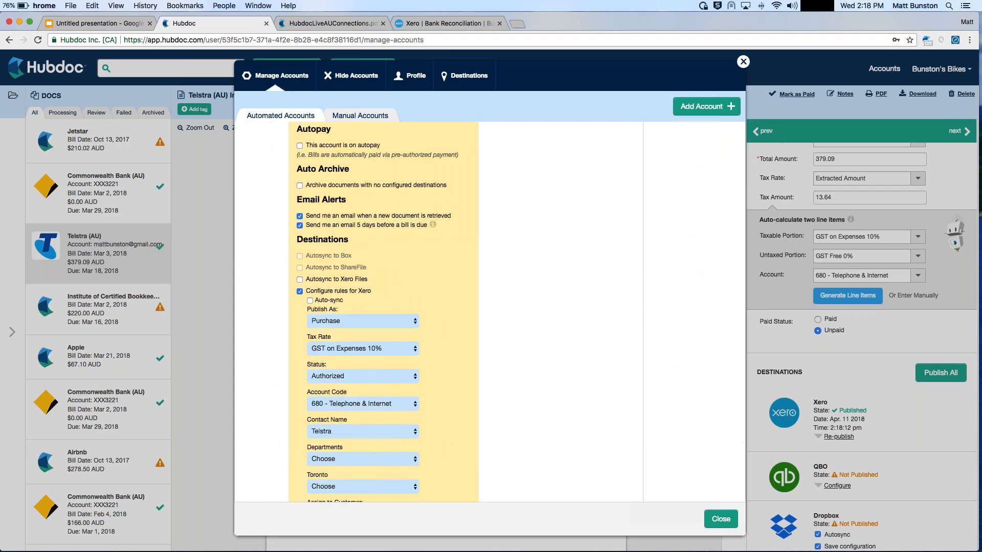
scroll(308, 397, down, 1)
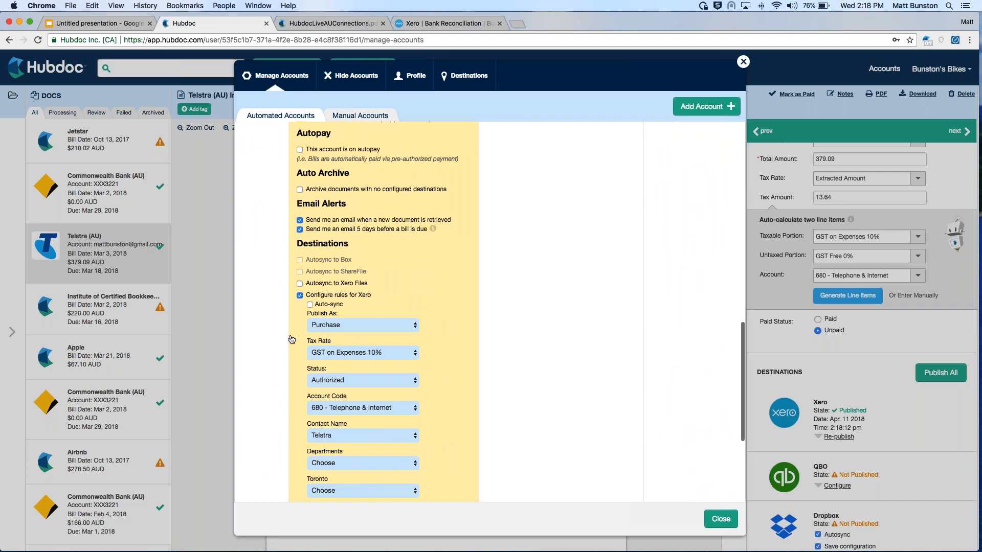
click(464, 75)
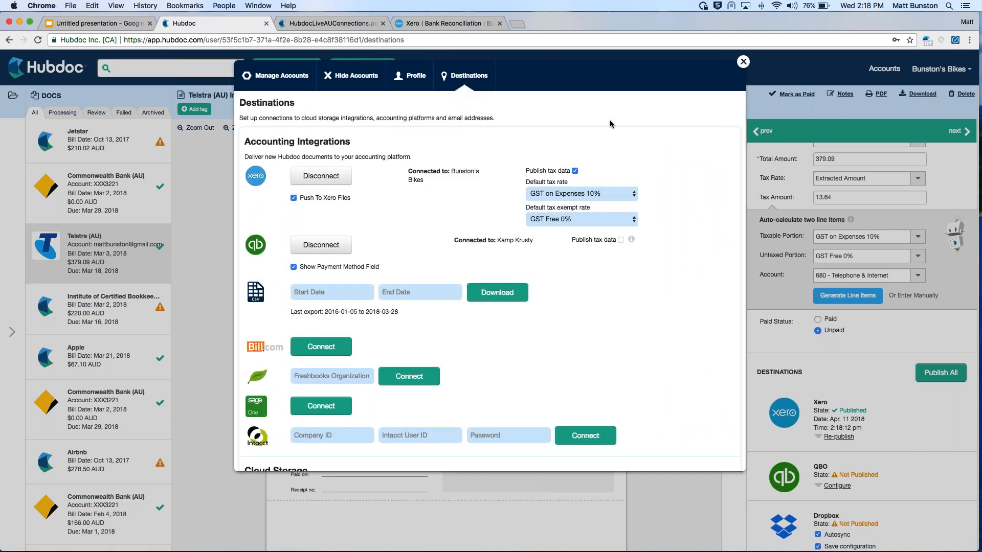
click(743, 61)
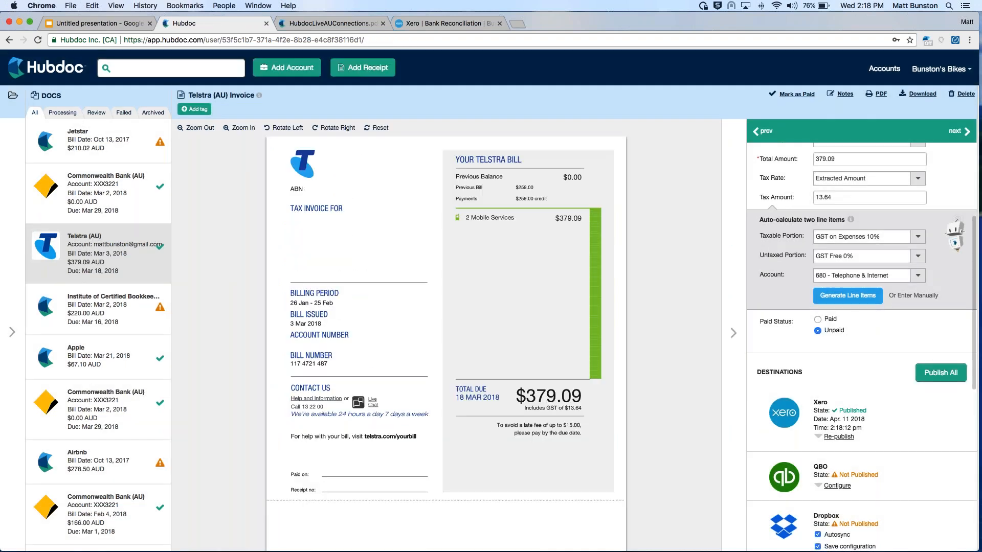
Collapse the Telstra bill's details and filter the document list to the Telstra (AU) folder
scroll(861, 348, up, 1)
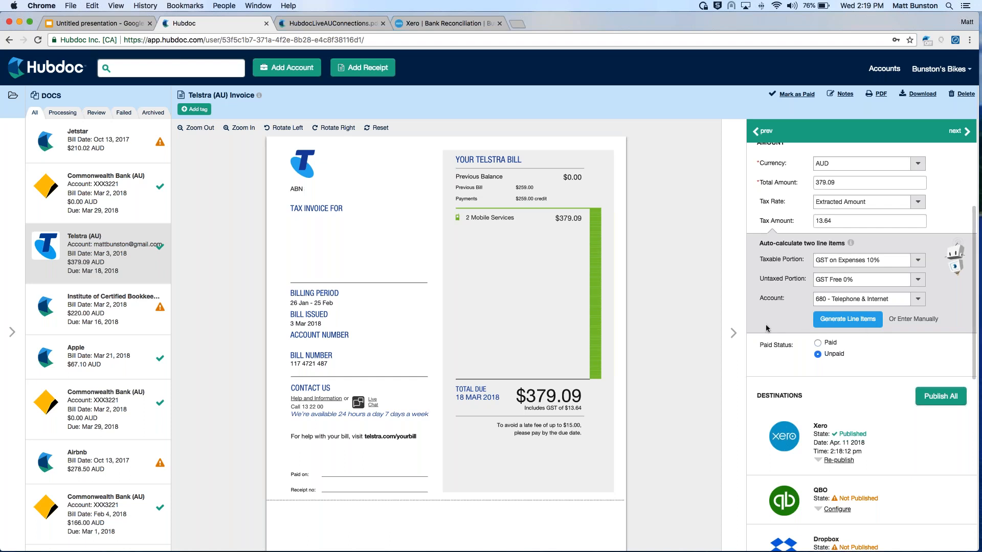
click(733, 333)
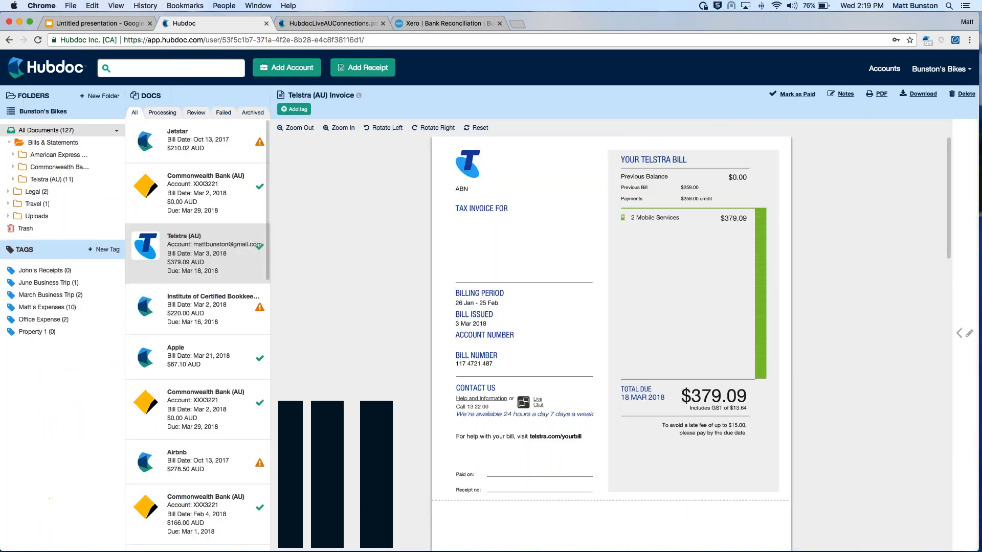
scroll(204, 390, down, 3)
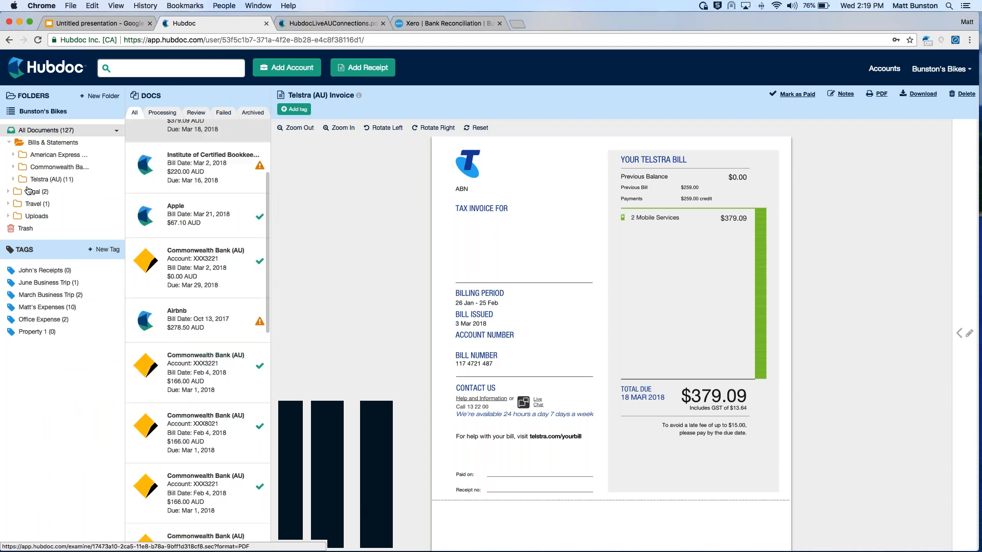
click(48, 178)
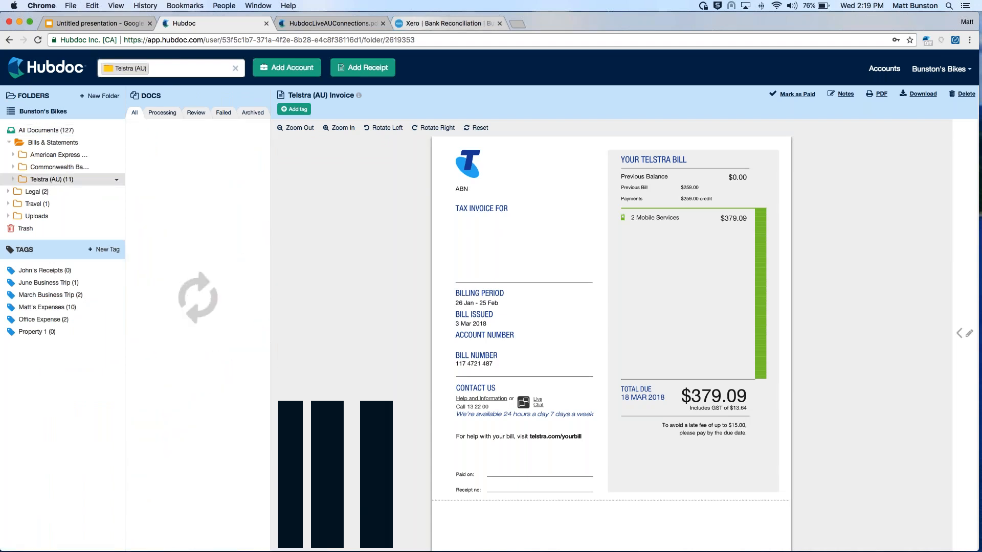
Check the unreconciled Telstra lines in Xero's bank reconciliation, and open the Jan 31, 2018 Telstra bill's details in Hubdoc
click(423, 23)
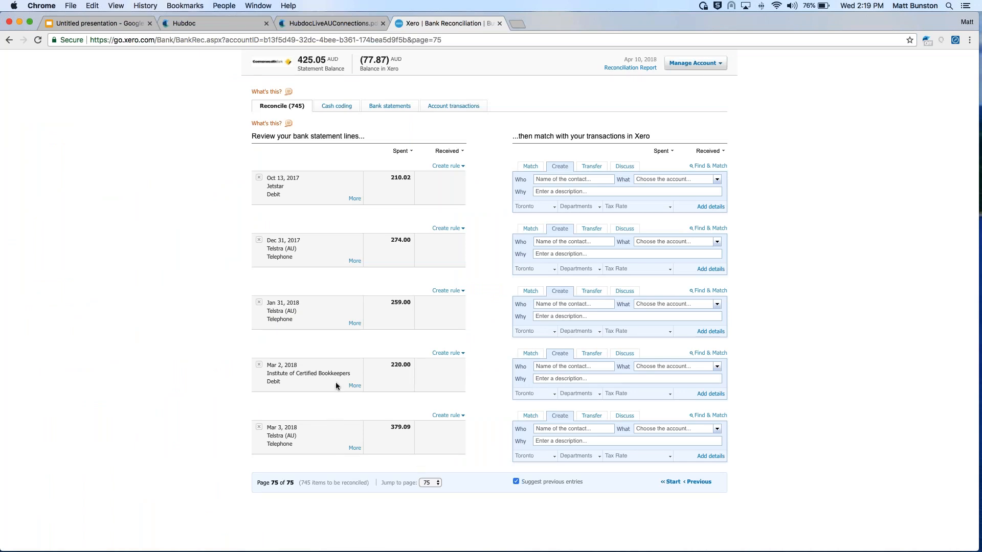
click(195, 23)
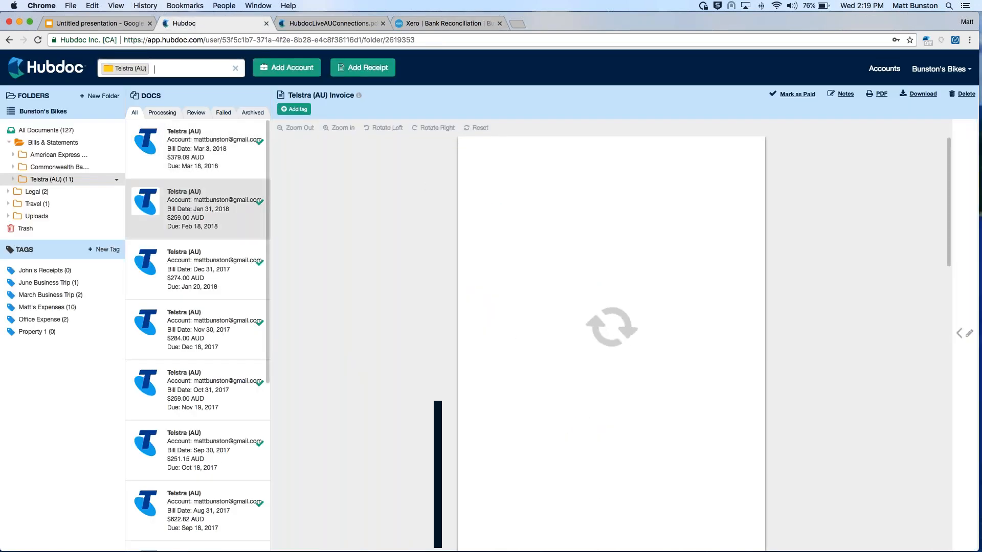
click(958, 316)
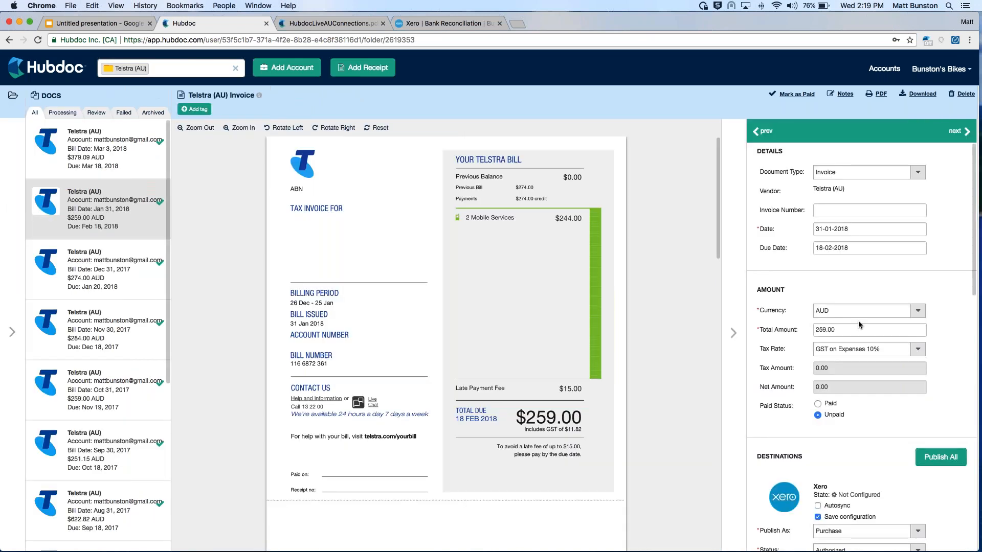
Set the Jan 31, 2018 Telstra bill's tax rate to Extracted Amount and its tax amount to 11.82
click(917, 350)
click(893, 360)
scroll(895, 387, down, 1)
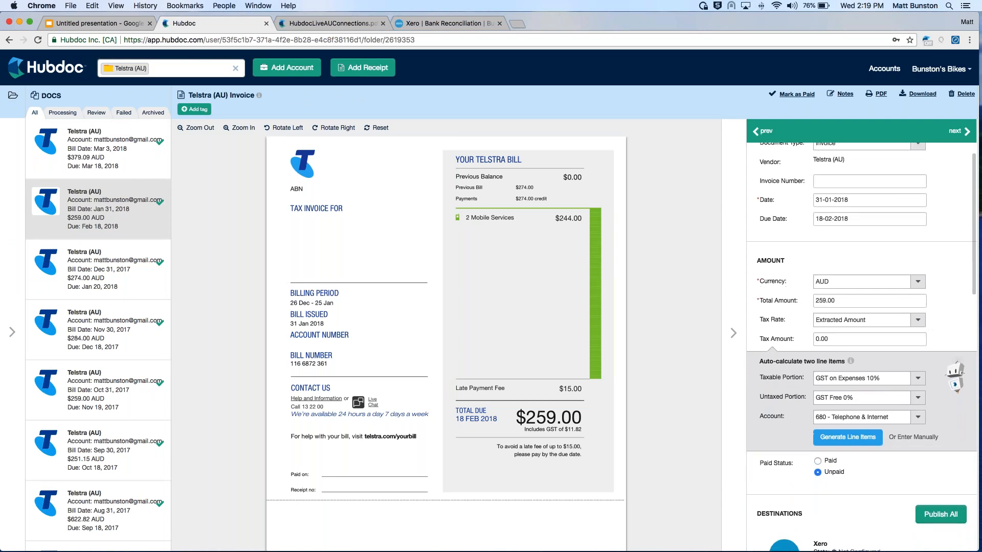
scroll(862, 348, down, 1)
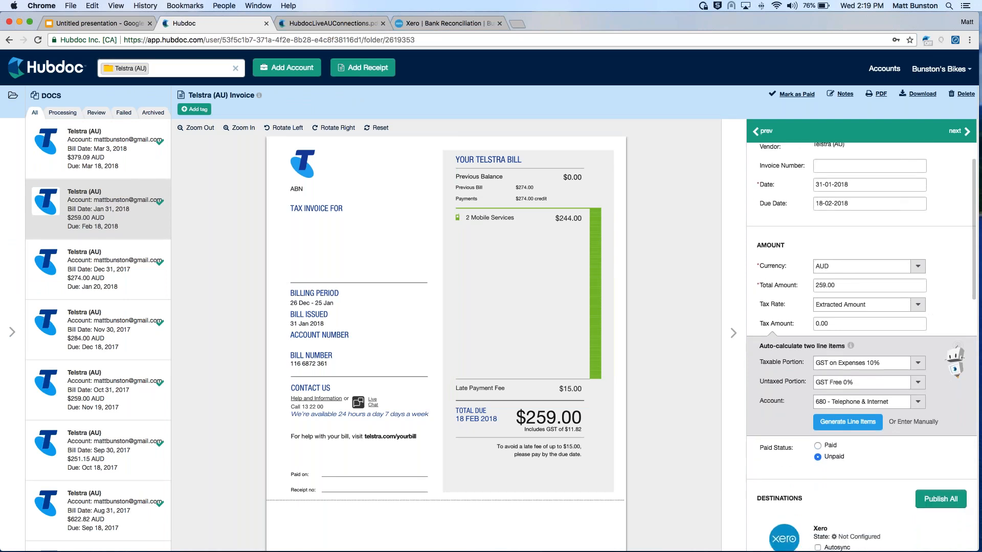
scroll(850, 329, down, 1)
double_click(826, 306)
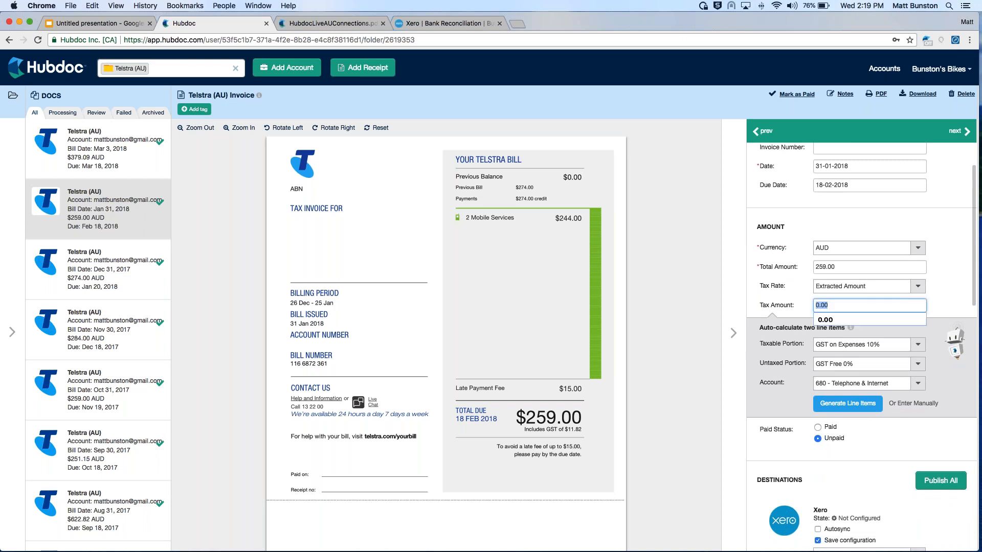
text(11.82)
click(944, 303)
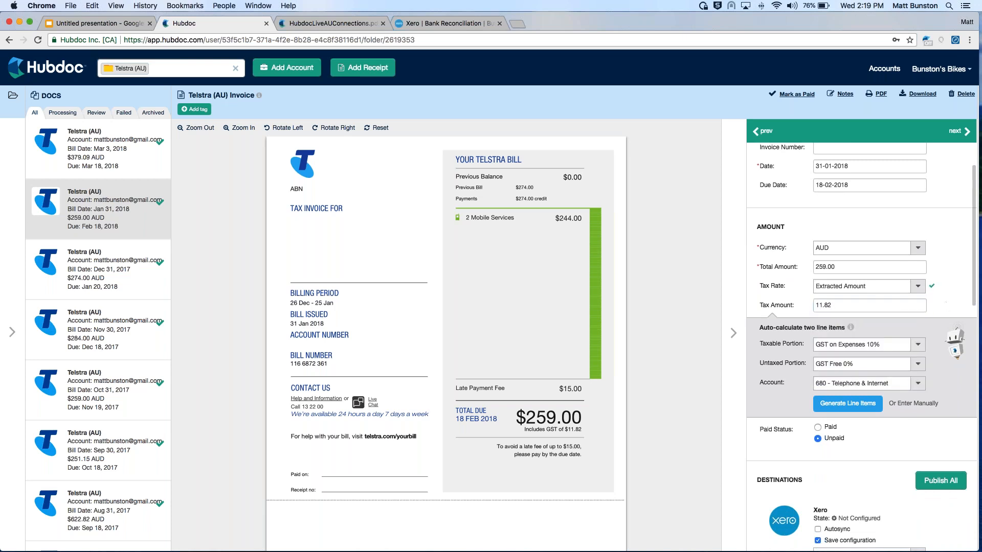
Generate and save the taxable and tax-exempt line items for the Jan 31, 2018 Telstra bill, and publish it to Xero
click(849, 406)
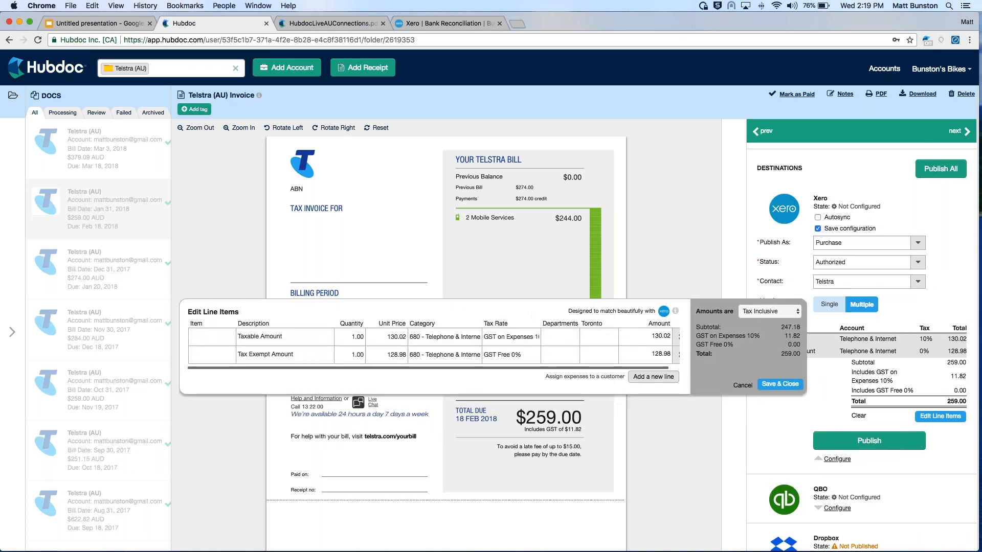
click(777, 386)
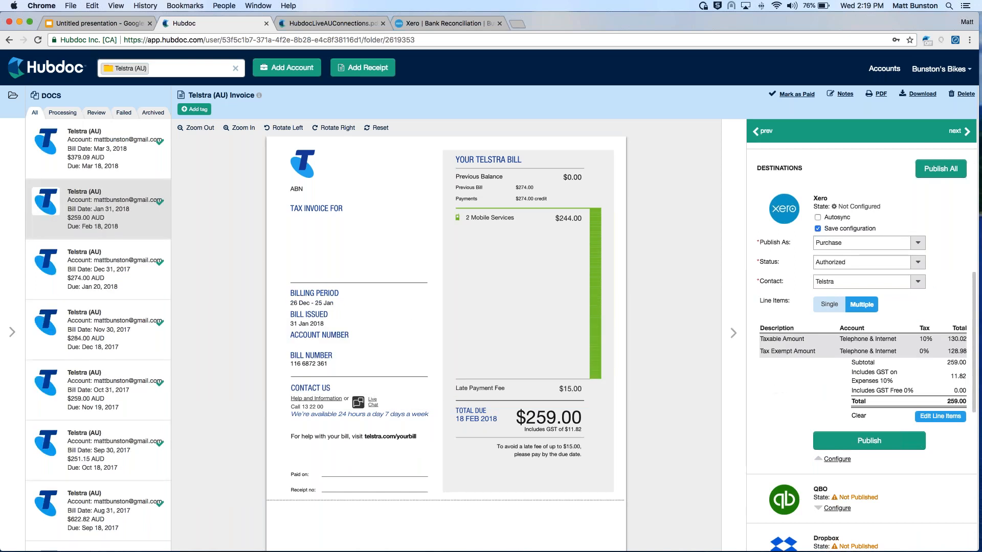
scroll(855, 266, down, 2)
click(869, 417)
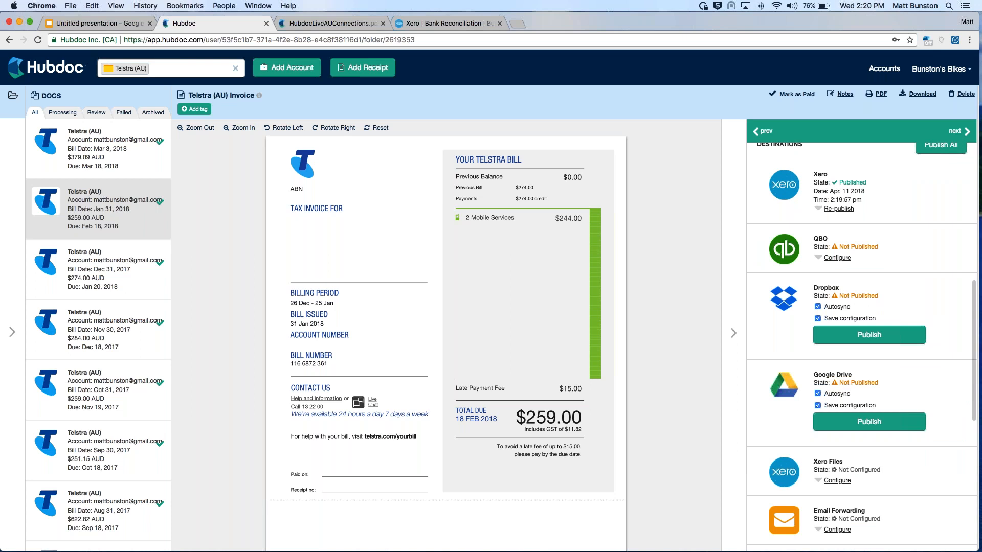
click(733, 334)
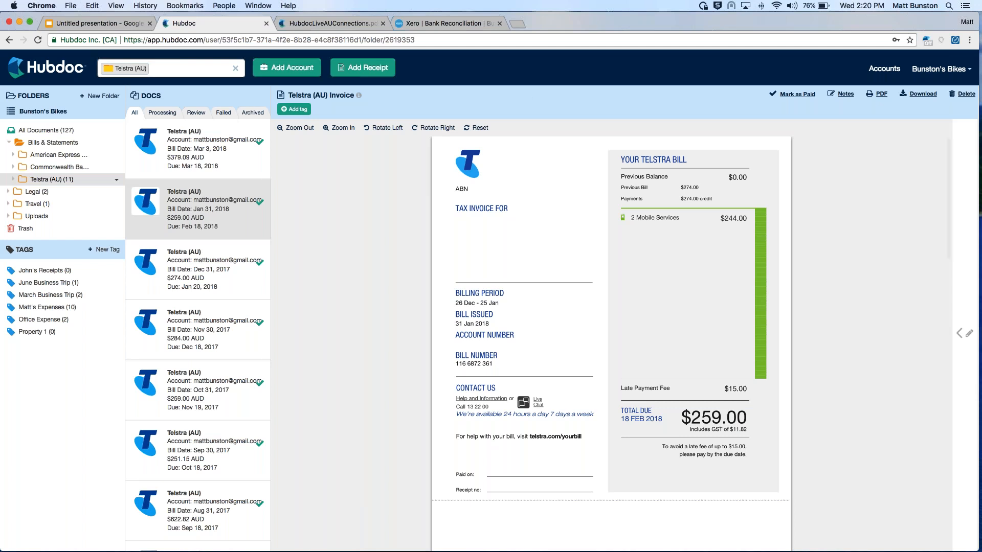
Open the Dec 31, 2017 Telstra bill and set its tax rate to Extracted Amount with a tax amount of 14.55
click(201, 283)
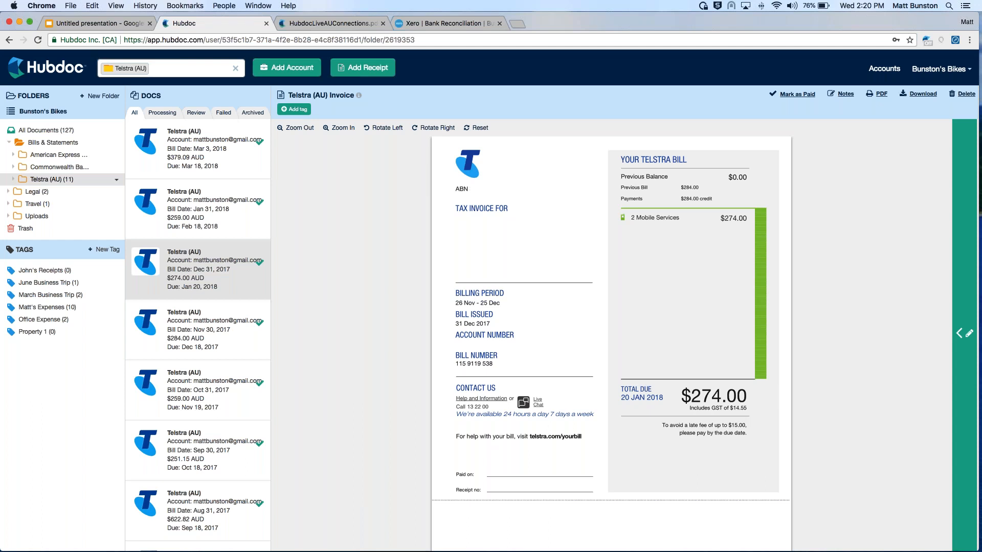
click(965, 335)
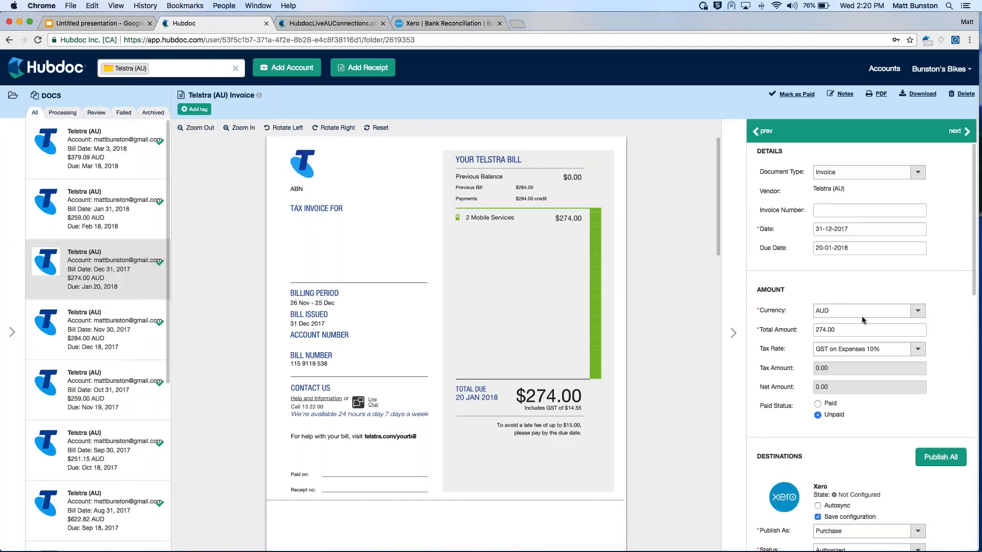
click(864, 349)
click(833, 372)
click(833, 371)
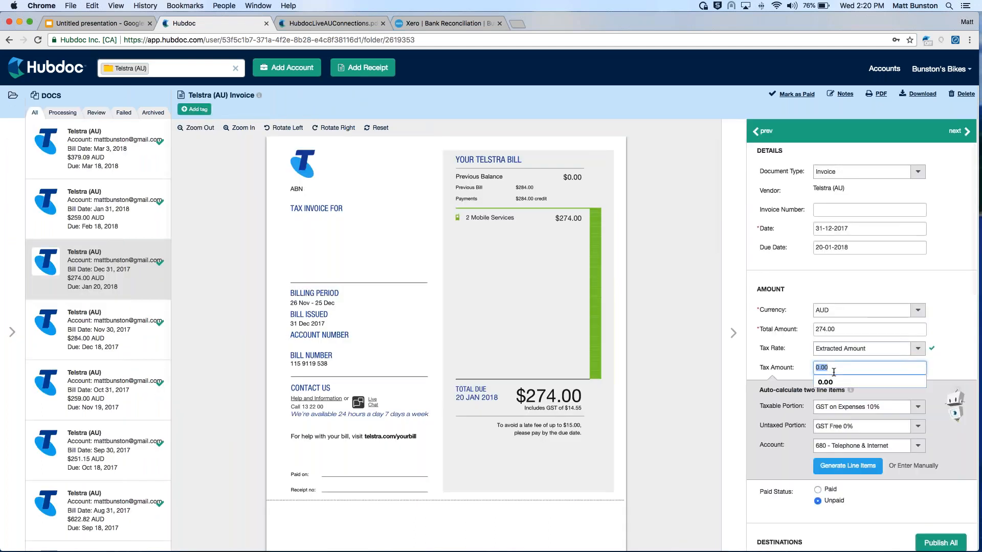
text(14.)
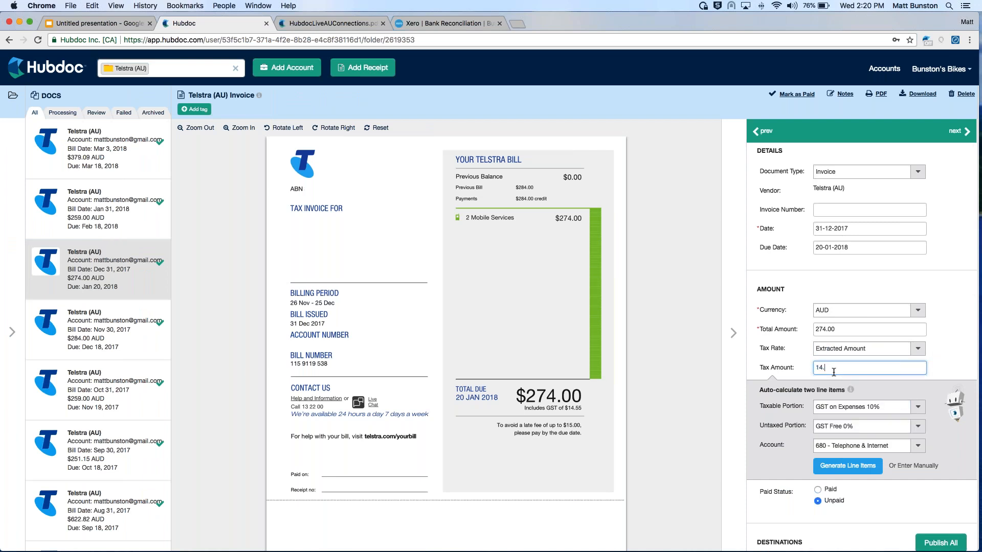
click(958, 328)
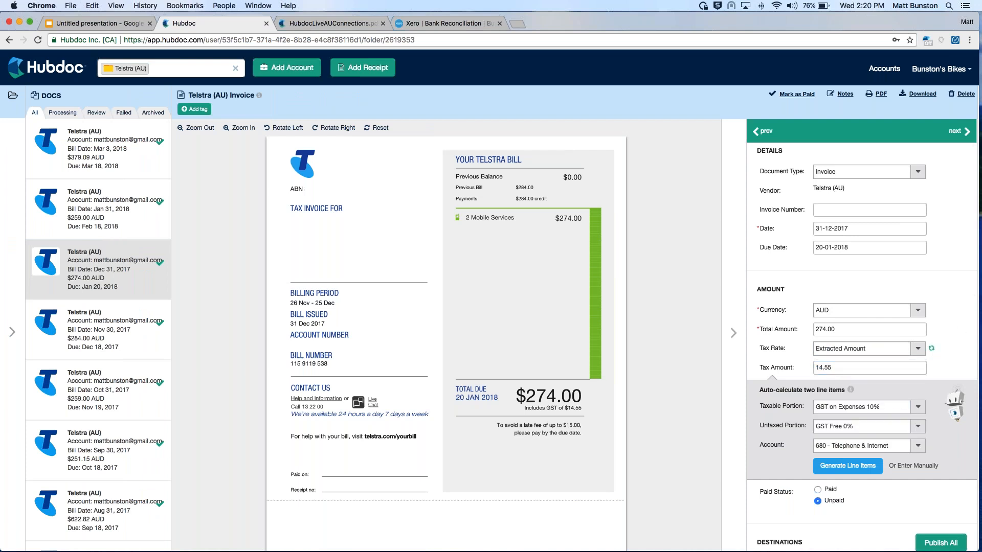
Generate and save the two line items for the Dec 31, 2017 Telstra bill, and publish it to Xero
scroll(959, 330, down, 2)
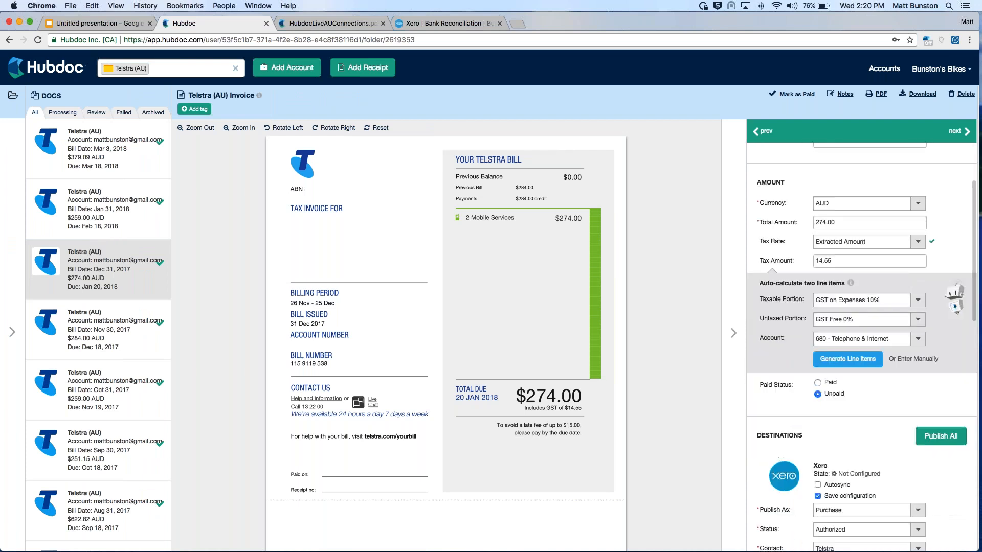
click(847, 361)
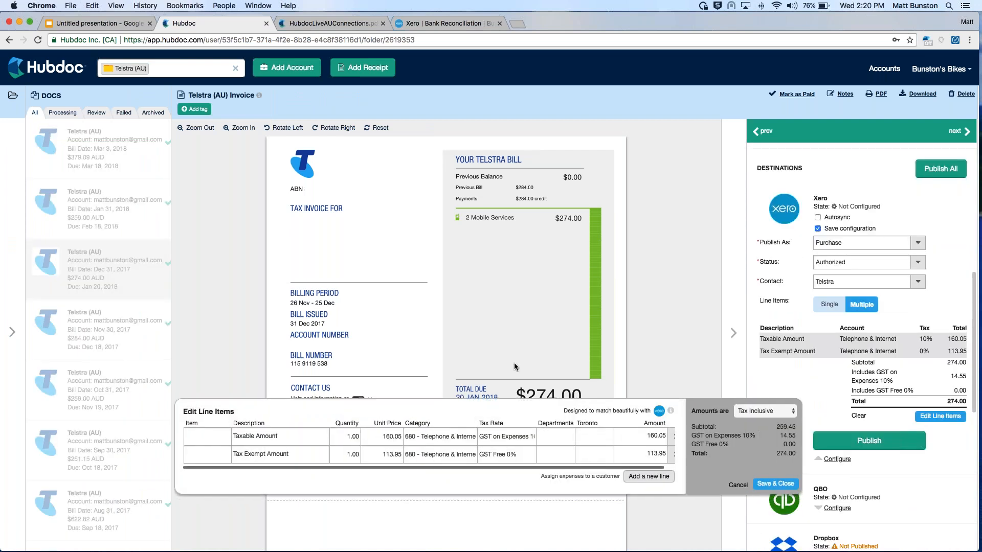
click(767, 425)
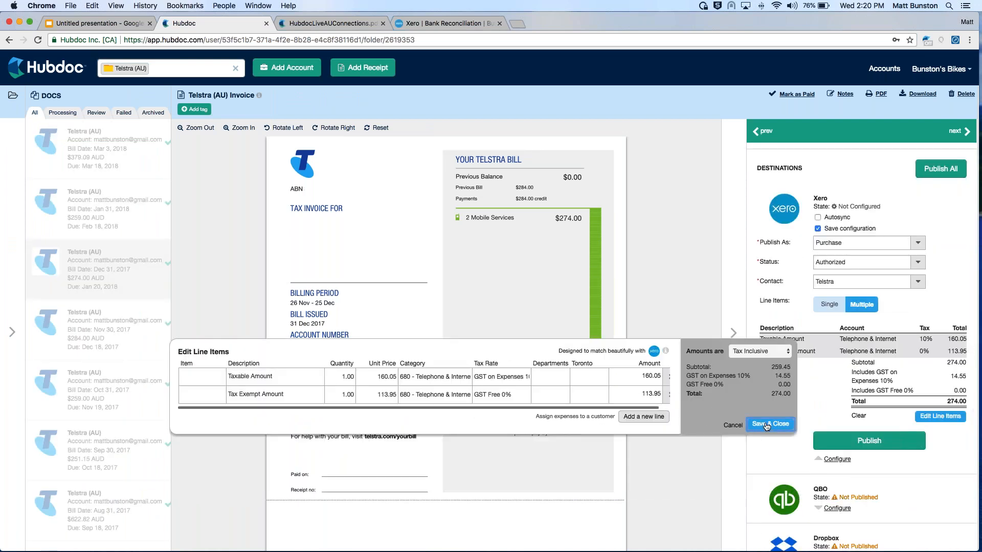
click(888, 443)
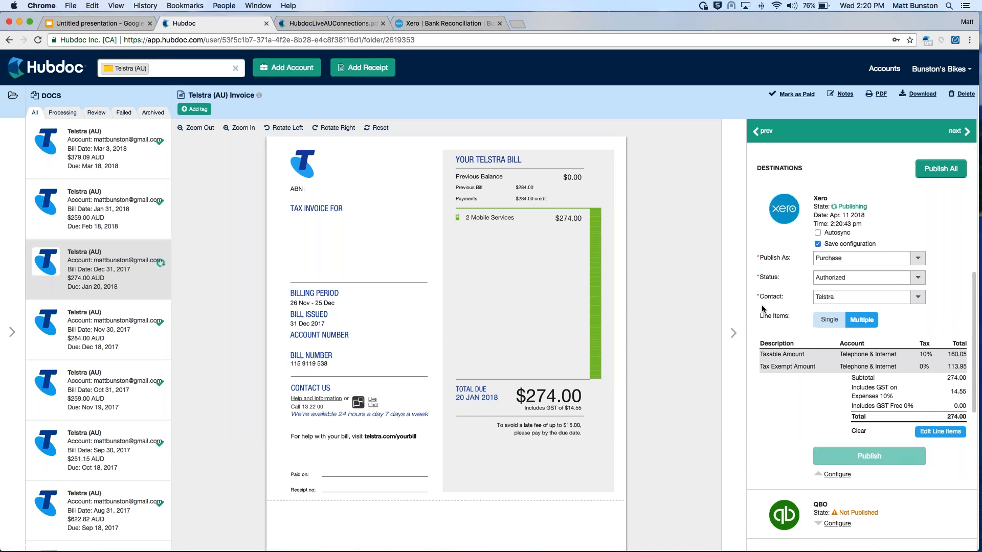
click(734, 329)
Check the unreconciled lines in Xero's bank reconciliation, and filter all Hubdoc documents to those needing review
click(52, 134)
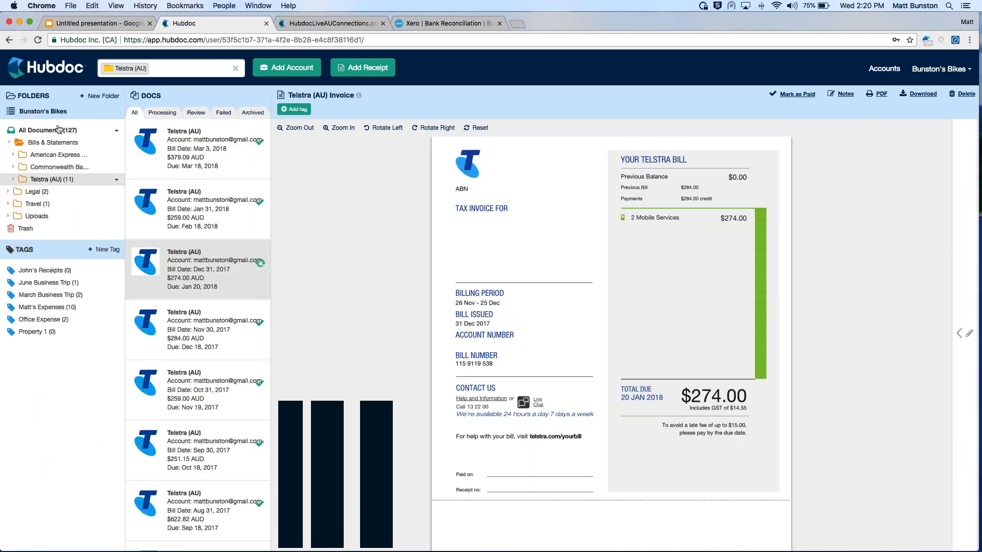
click(431, 23)
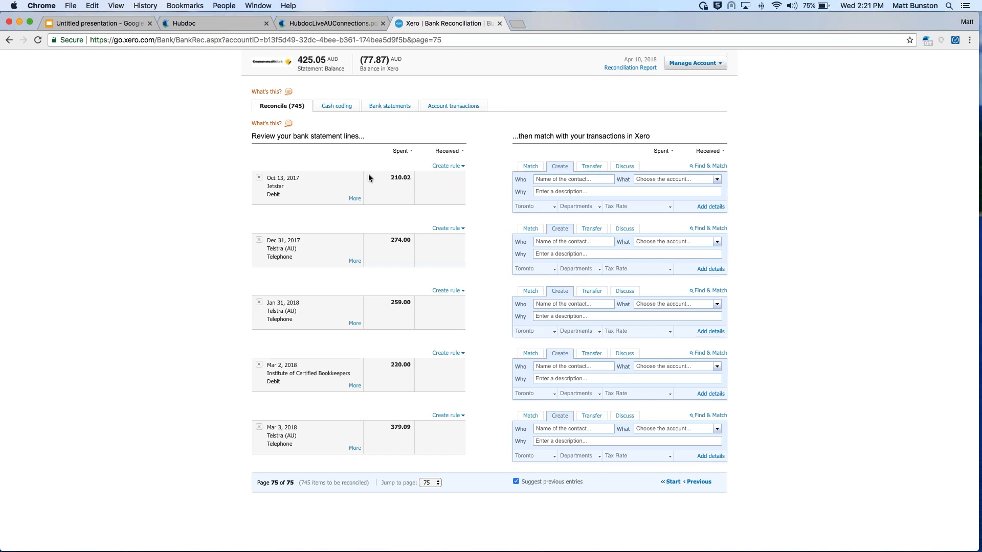
click(195, 24)
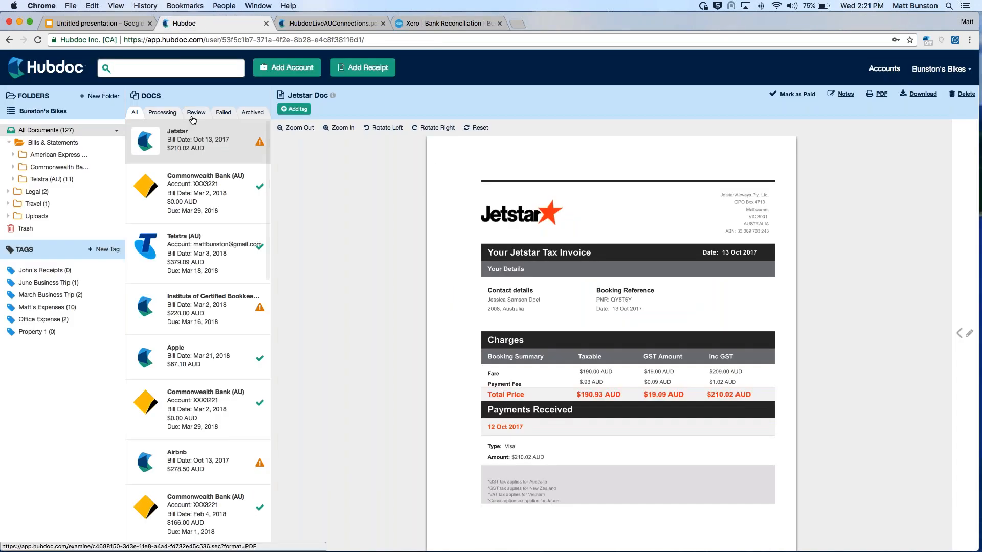
click(436, 27)
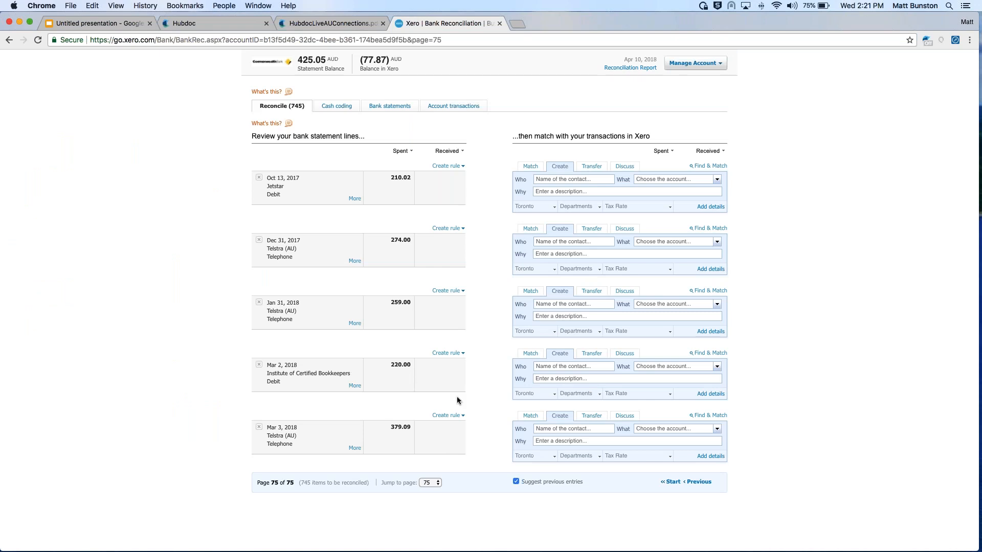
click(205, 23)
click(198, 115)
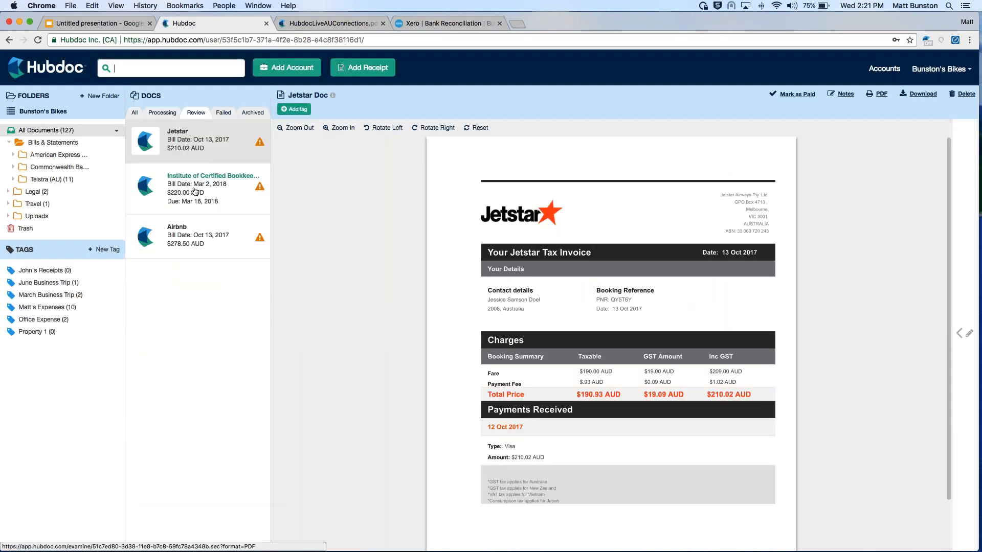
Examine the Institute of Certified Bookkeepers invoice's extracted details, amounts and Xero destination settings
click(195, 191)
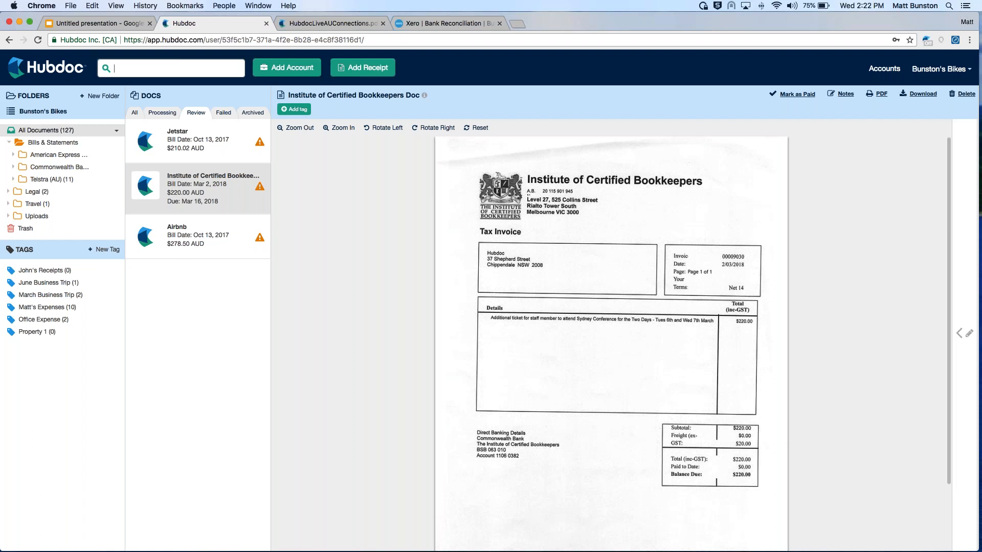
click(964, 333)
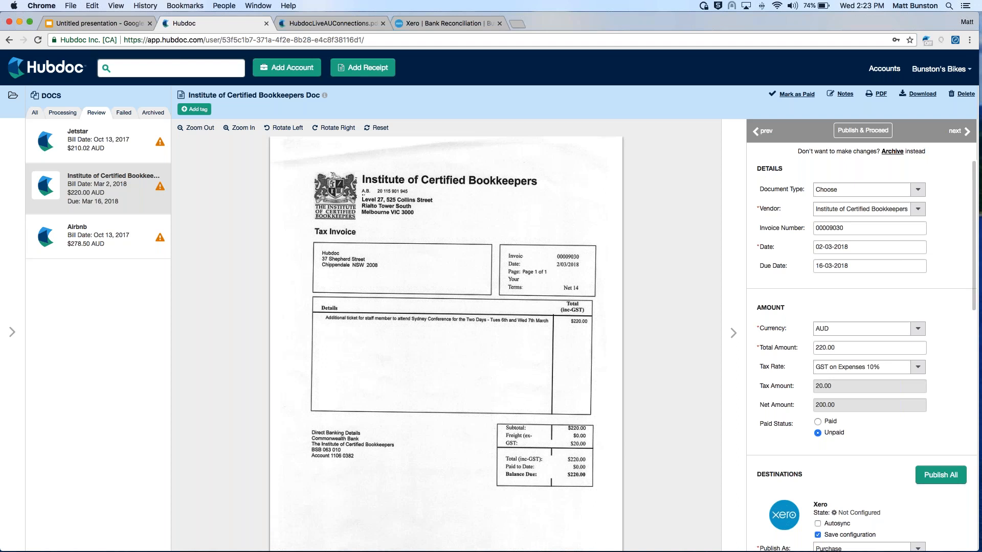
scroll(936, 243, down, 2)
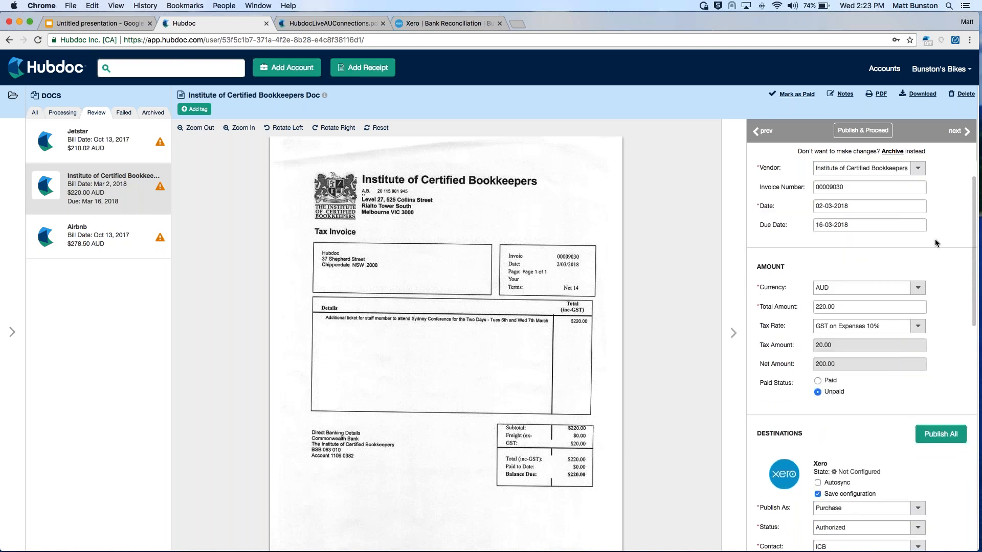
scroll(940, 298, down, 10)
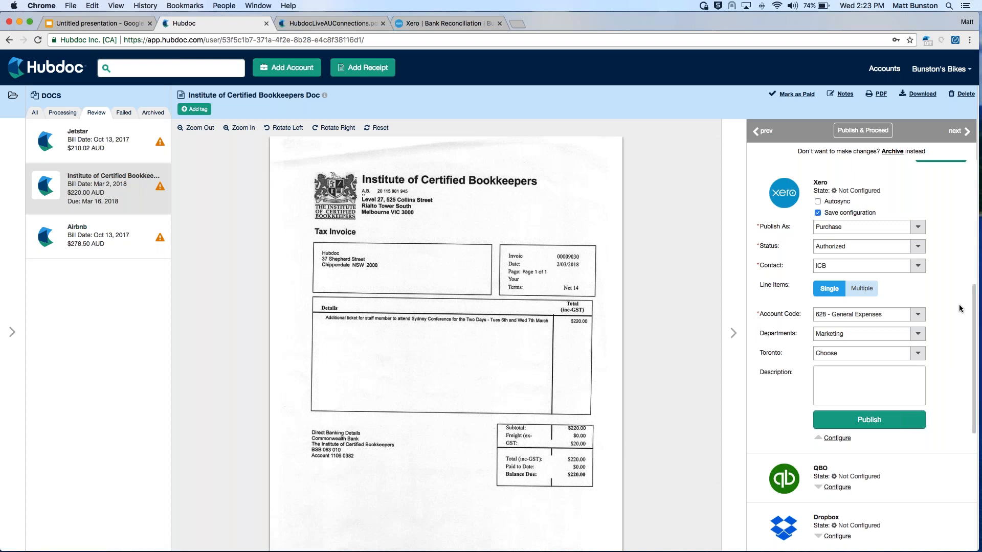
scroll(958, 304, up, 3)
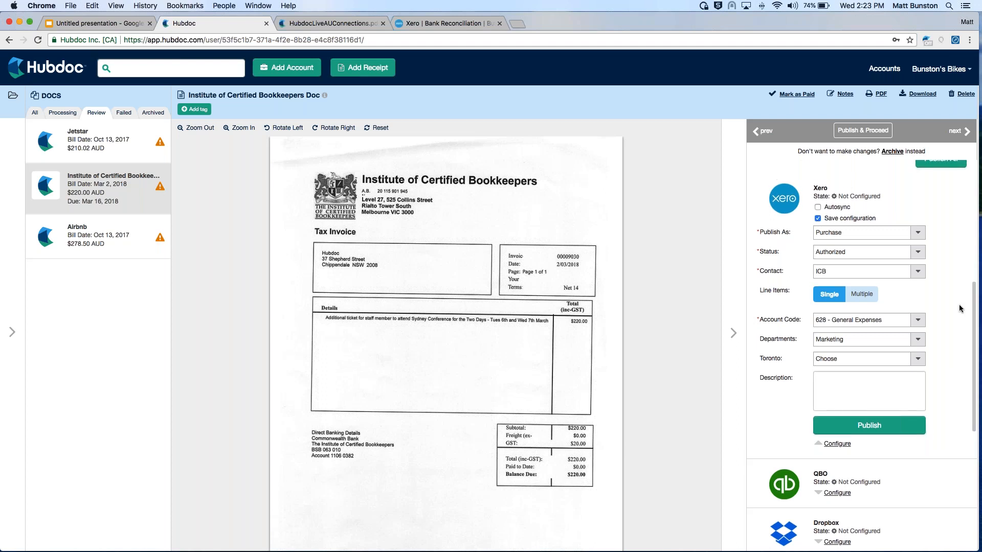
scroll(959, 305, up, 3)
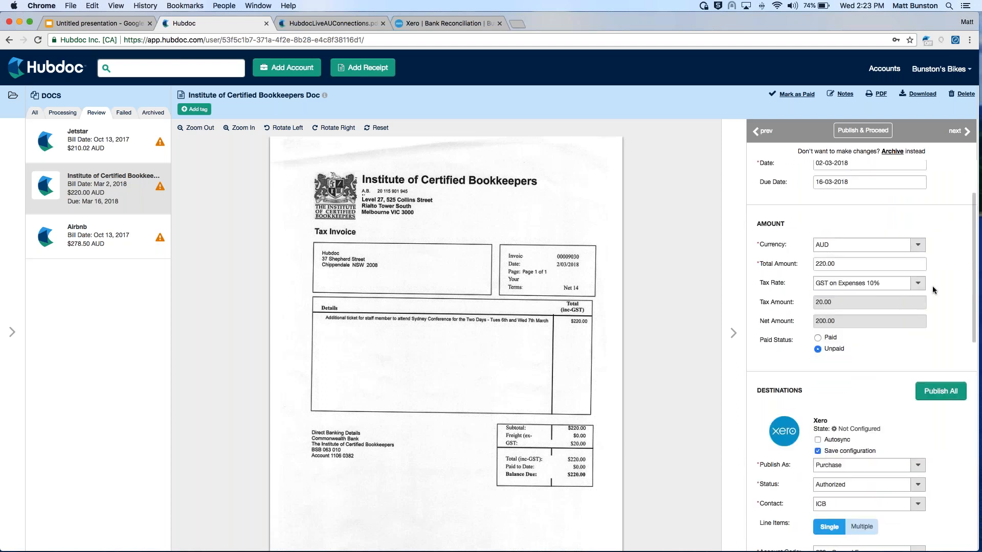
scroll(932, 287, down, 4)
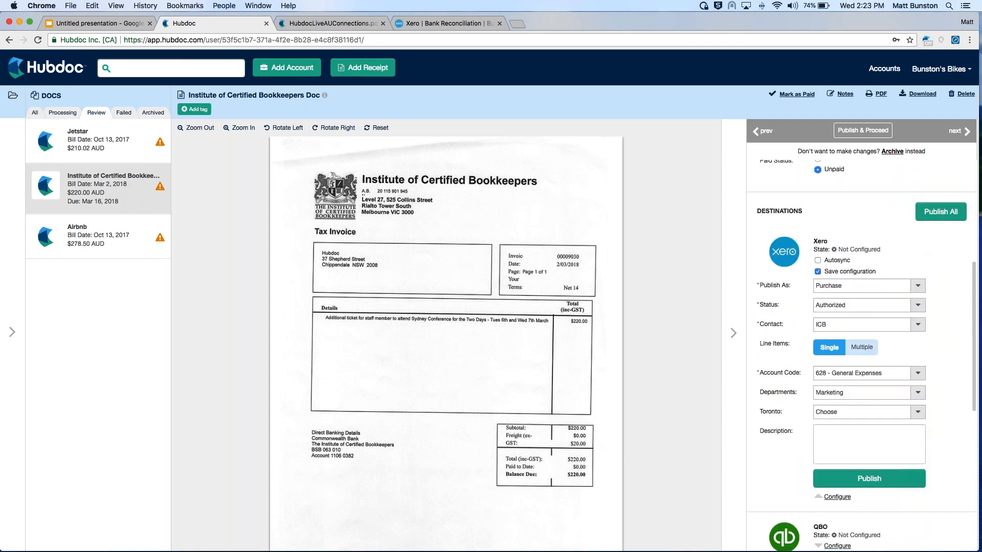
scroll(908, 359, down, 1)
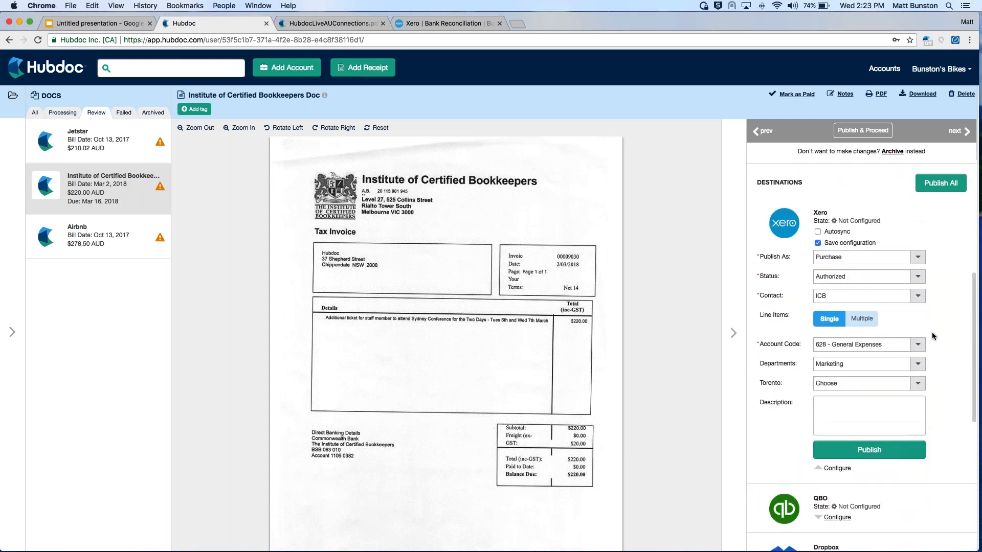
scroll(932, 335, down, 1)
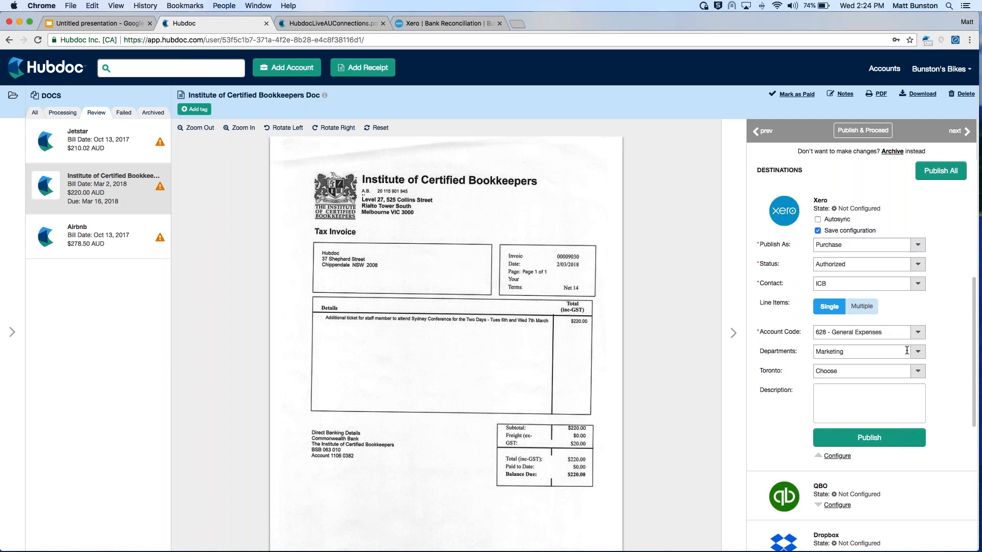
click(735, 334)
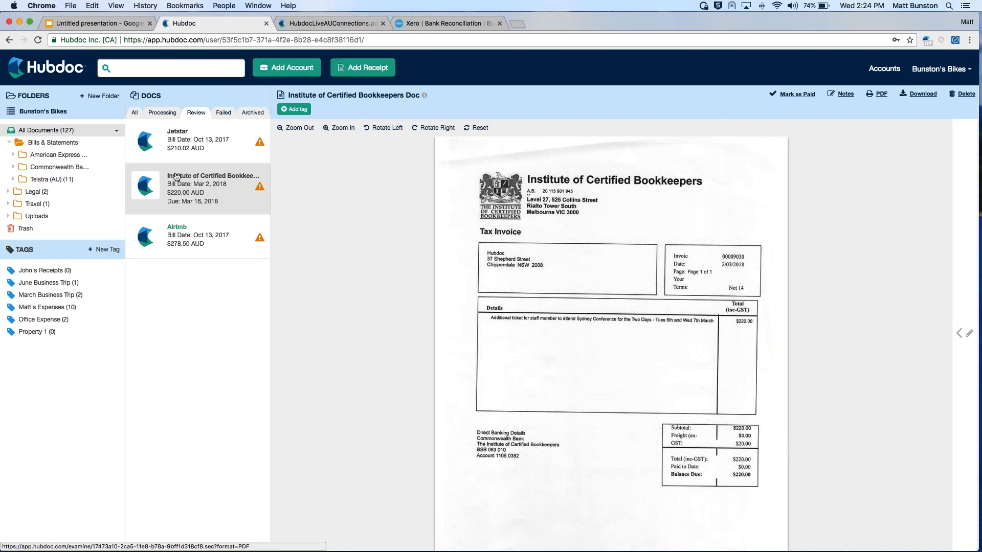
Clear jetstar.pdf from the receipt upload list and close the upload dialog
click(368, 67)
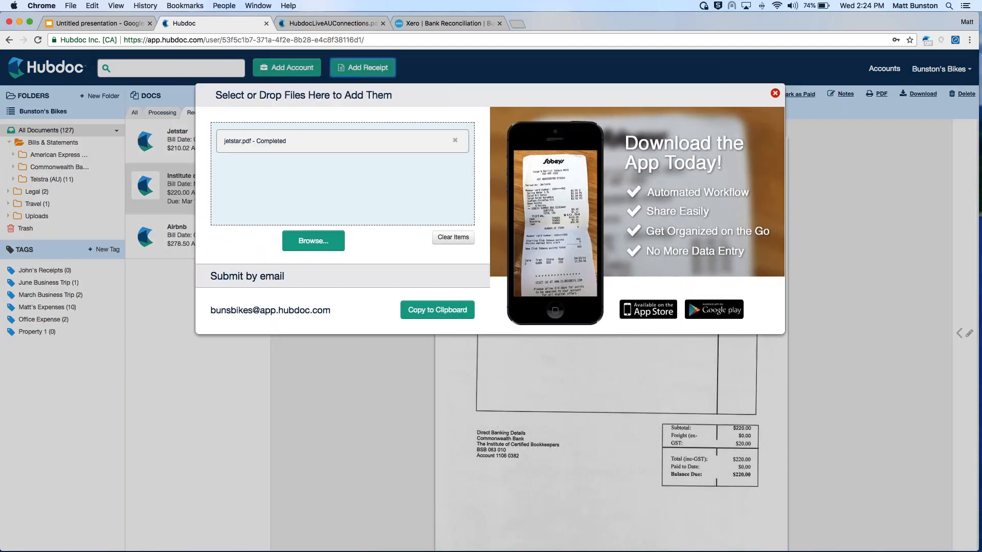
click(454, 141)
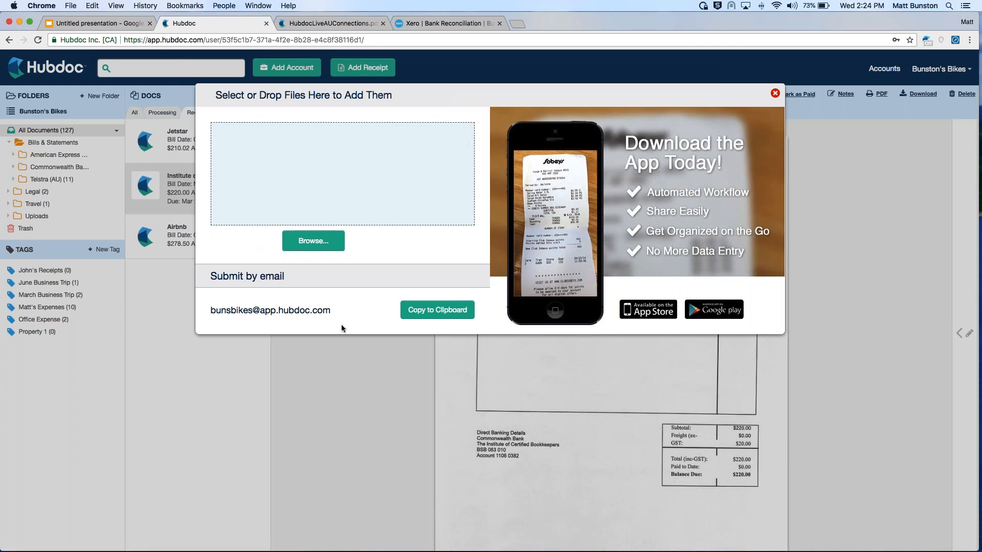
click(338, 393)
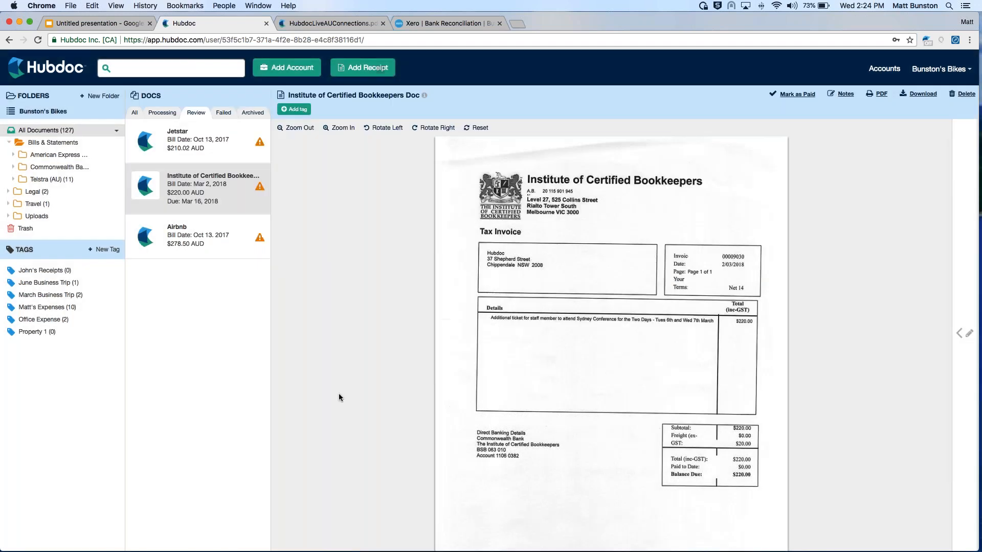
List all documents and open the Apple document with a note, billed Jun 13, 2017
click(132, 116)
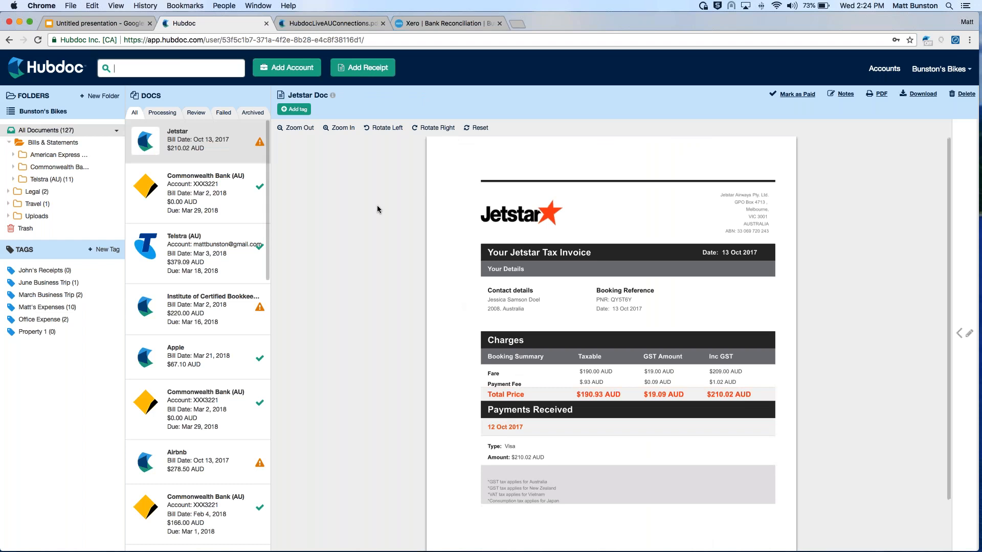
scroll(204, 368, down, 15)
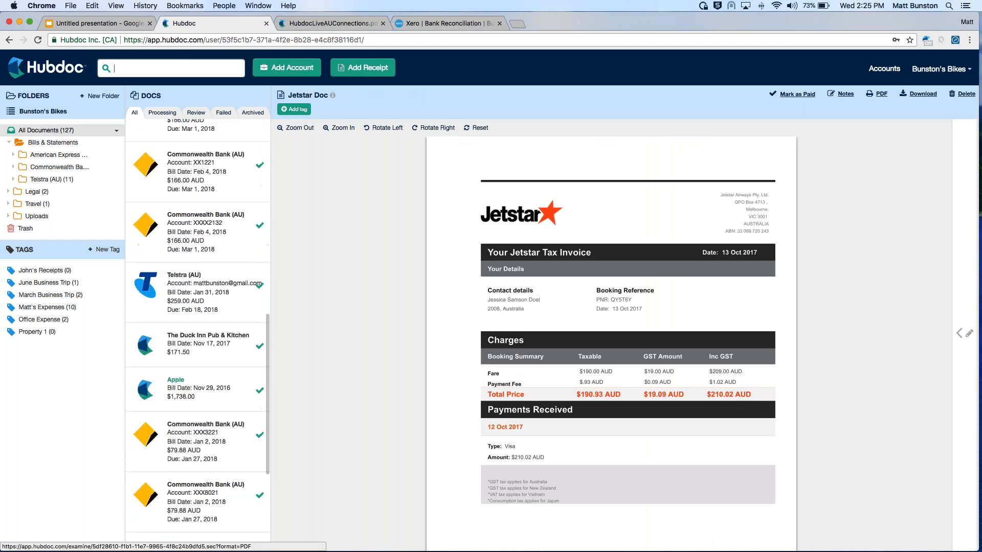
scroll(194, 369, down, 10)
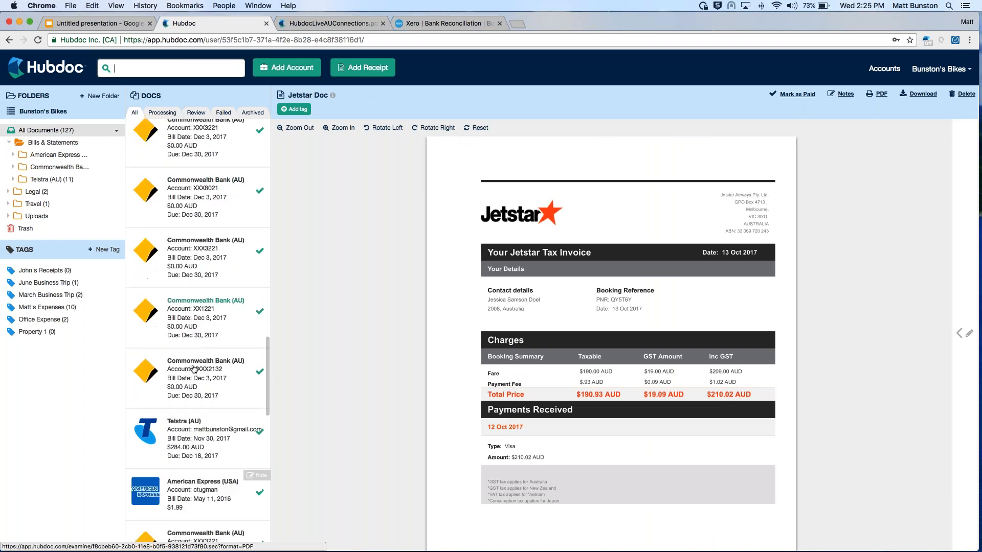
scroll(194, 370, down, 10)
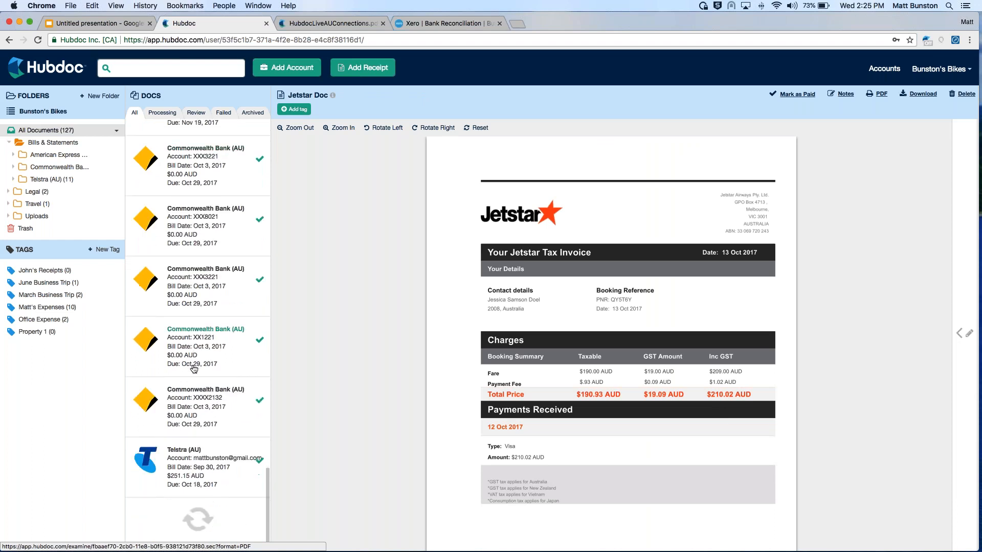
scroll(194, 369, down, 10)
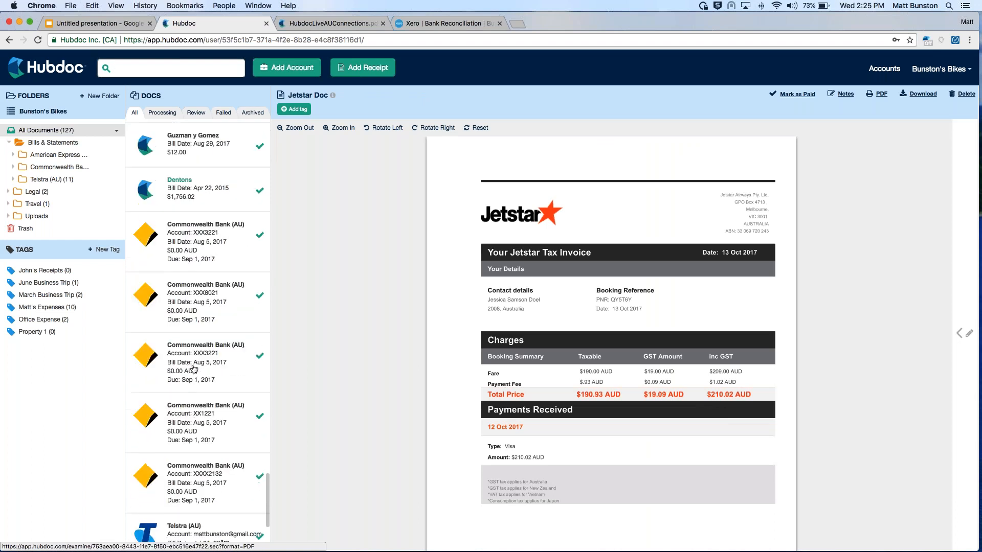
scroll(194, 370, down, 10)
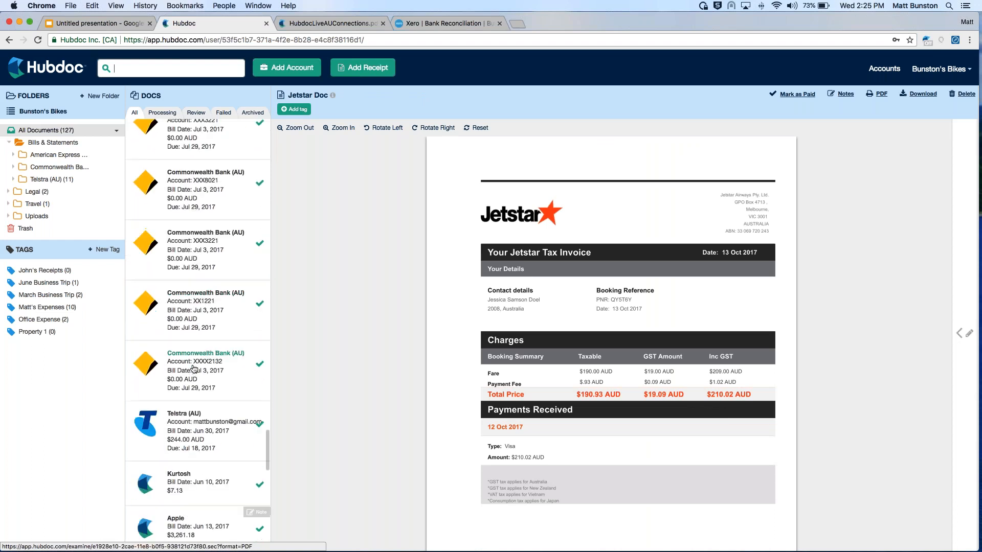
click(191, 458)
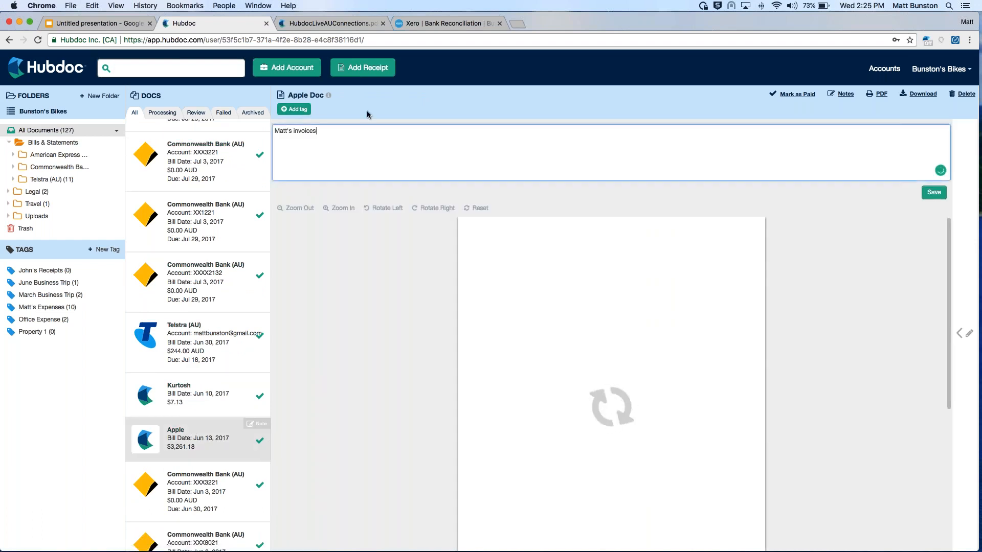
Replace the Apple document's note with two attendees' names and "Lunch for ICB Melbourne", and clear the note text
triple_click(320, 132)
text(Dylan and Charlie )
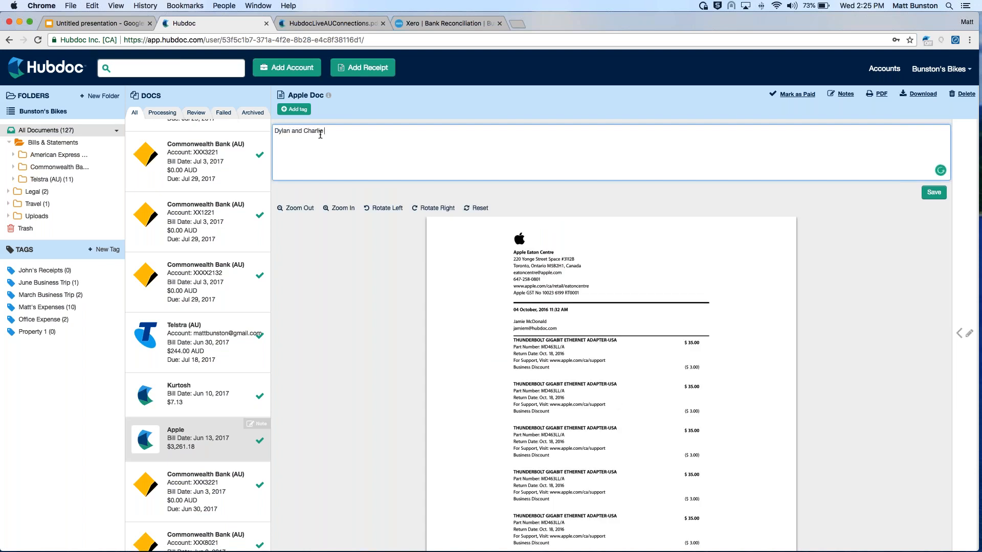
text(Lunch for ICB Melbourne)
key(super+a)
key(BackSpace)
Open the Institute of Certified Bookkeepers invoice from the documents needing review, and publish it to Xero
scroll(208, 264, up, 5)
scroll(208, 265, up, 10)
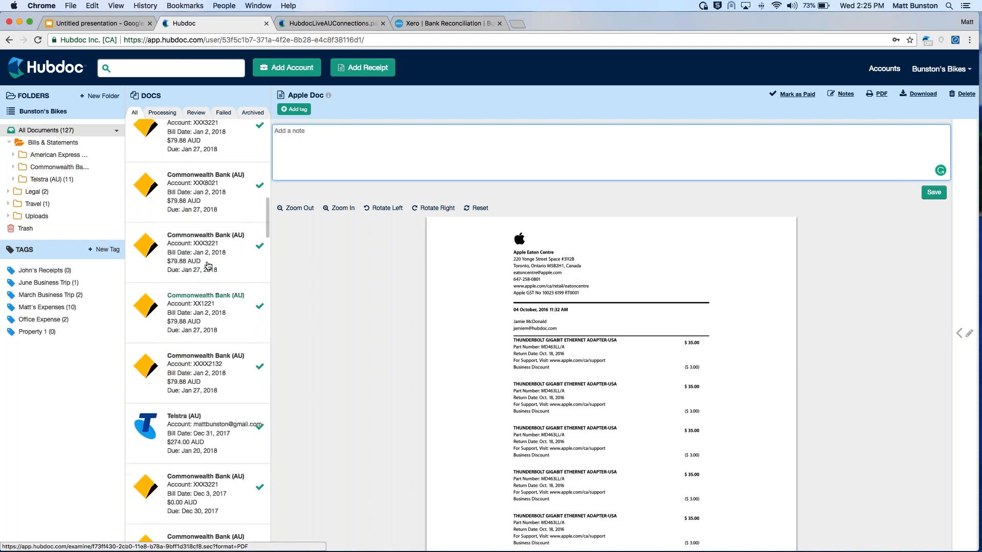
click(83, 74)
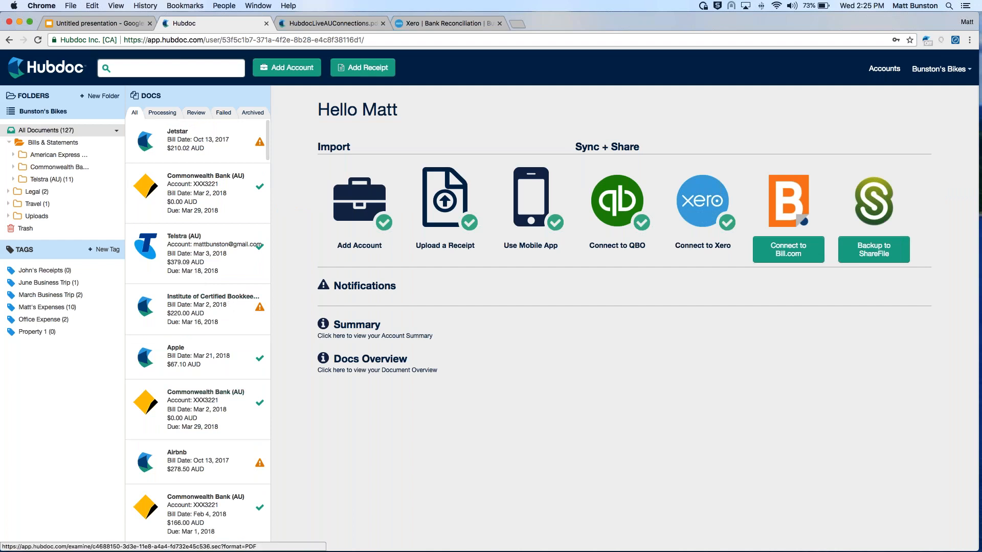
click(199, 114)
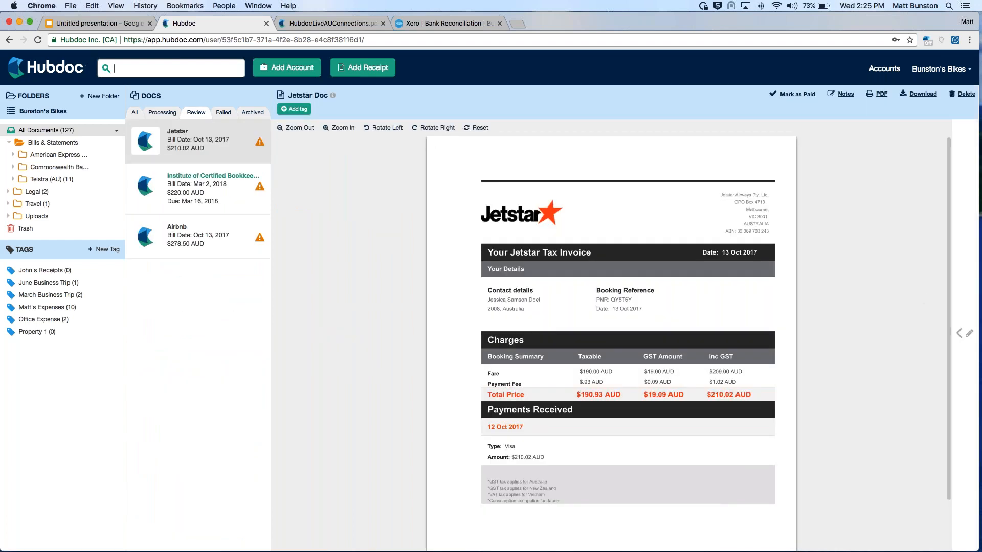
click(210, 185)
scroll(862, 332, down, 5)
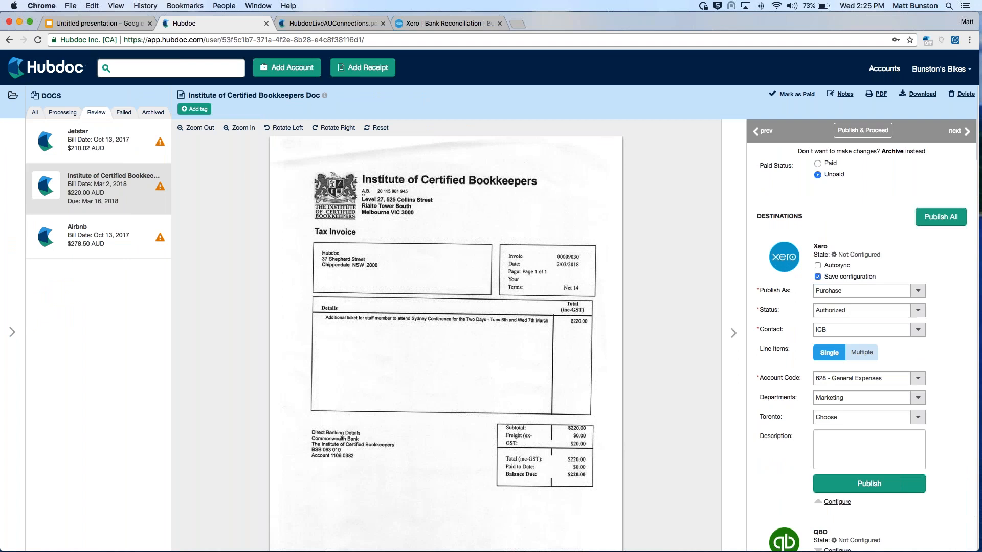
scroll(861, 358, down, 3)
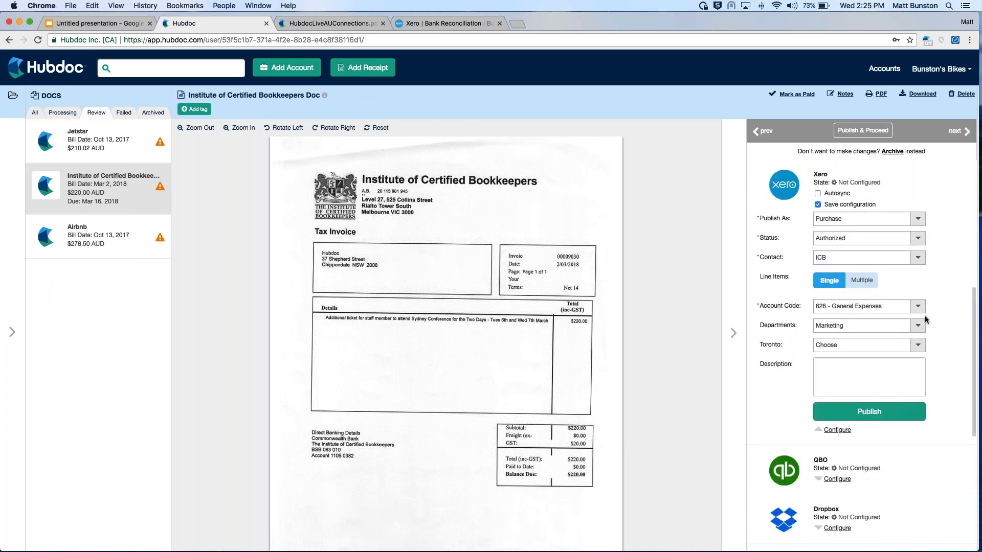
click(869, 411)
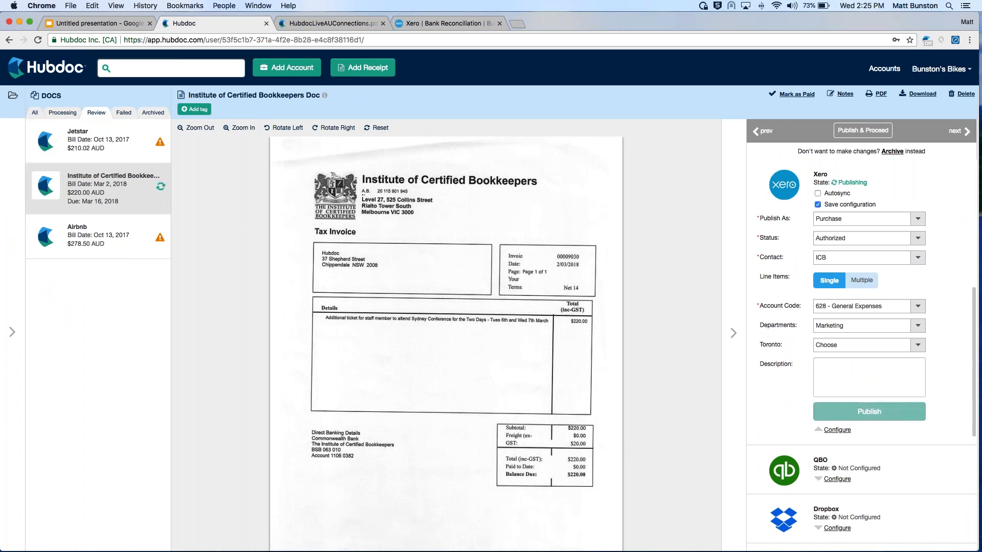
Switch to Xero, reload the bank reconciliation to check the matches for the statement lines, and return to Hubdoc
click(422, 24)
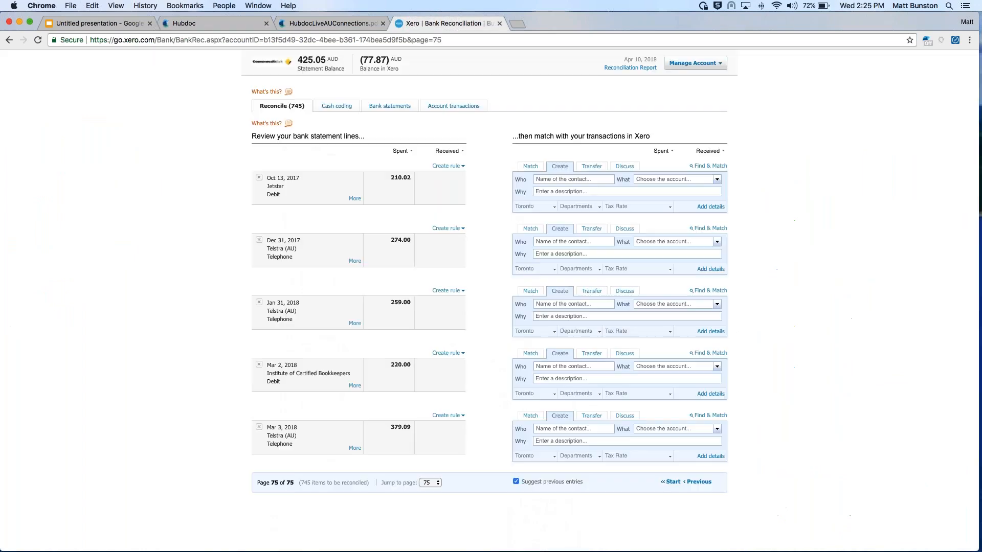
click(38, 41)
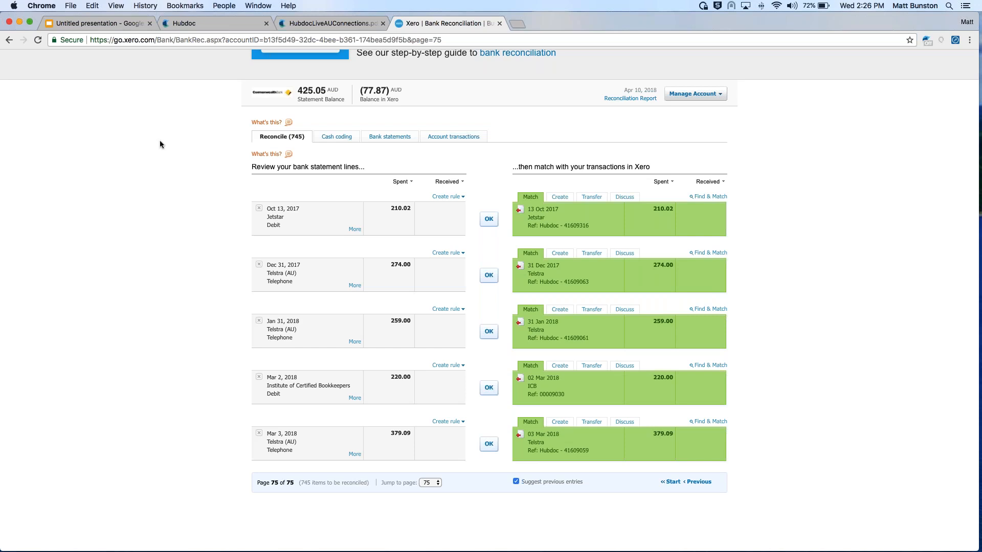
click(201, 25)
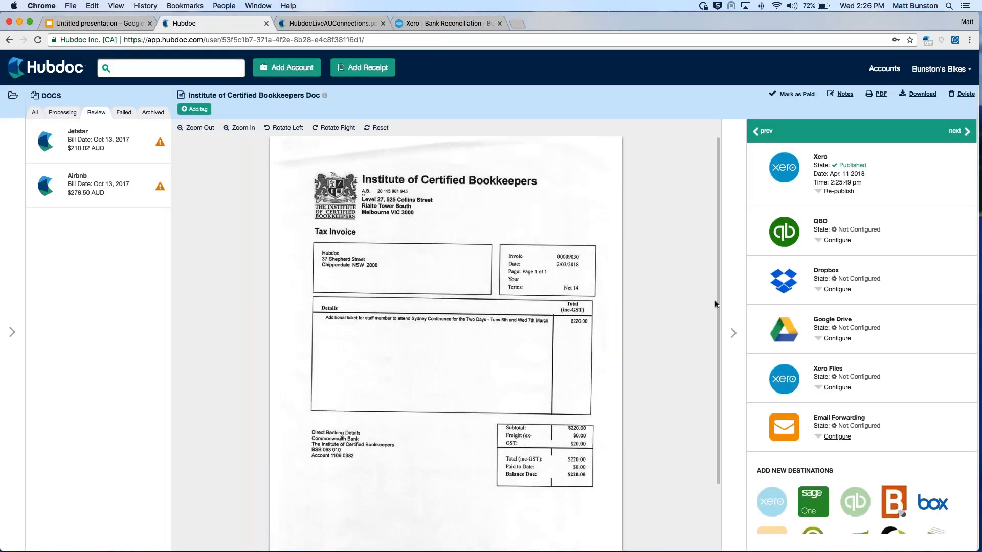
Open the Sep 4, 2017 statement from the last account subfolder under Commonwealth Bank in Bills & Statements
click(733, 327)
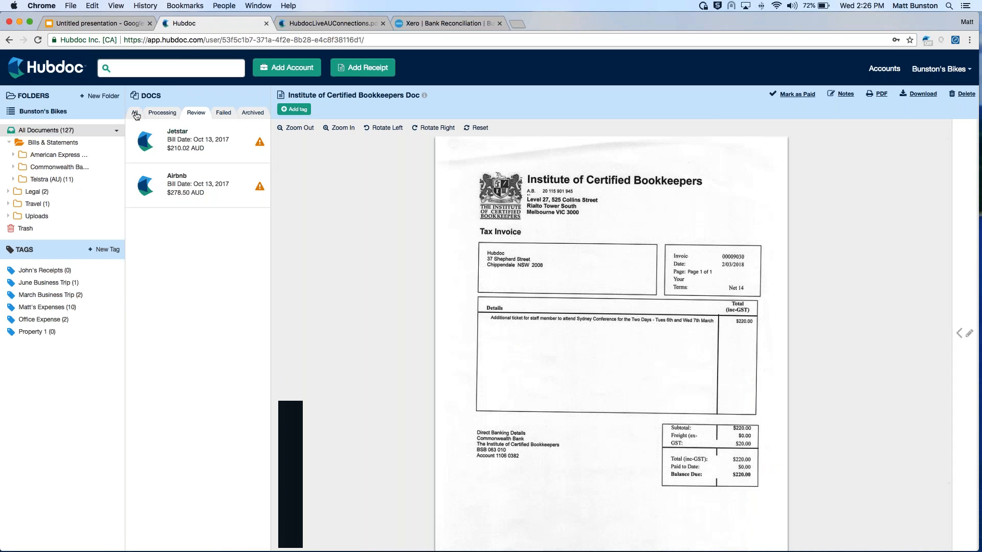
click(136, 113)
click(9, 143)
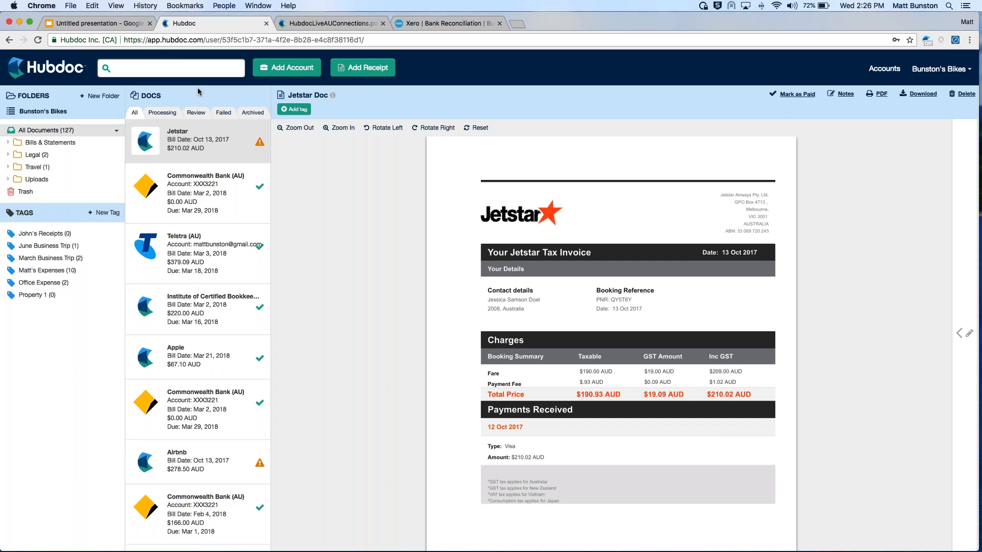
click(8, 143)
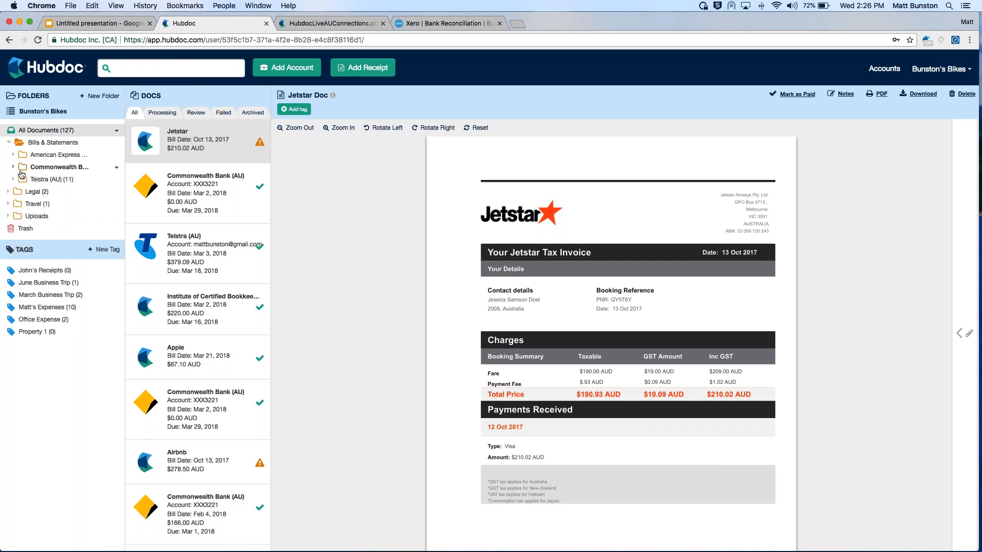
click(14, 168)
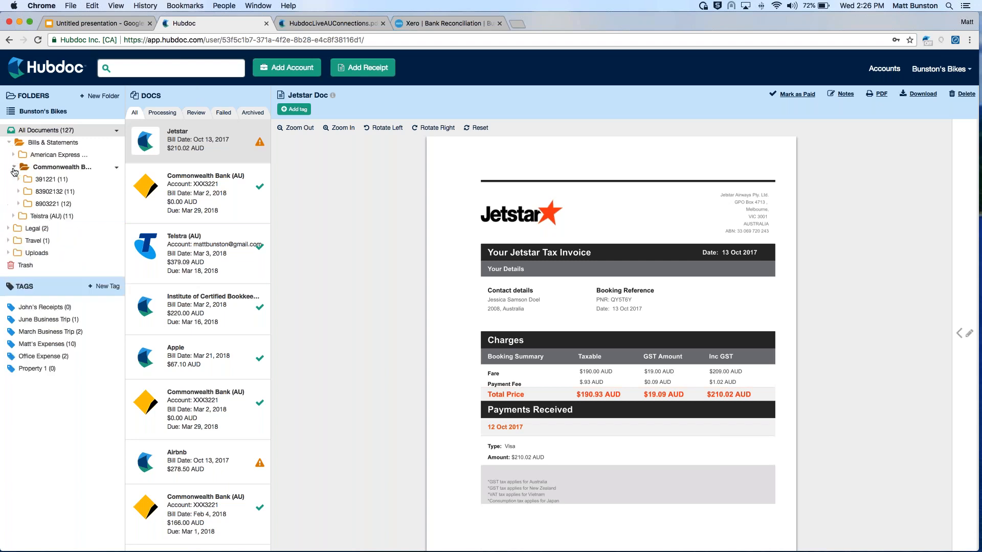
click(65, 204)
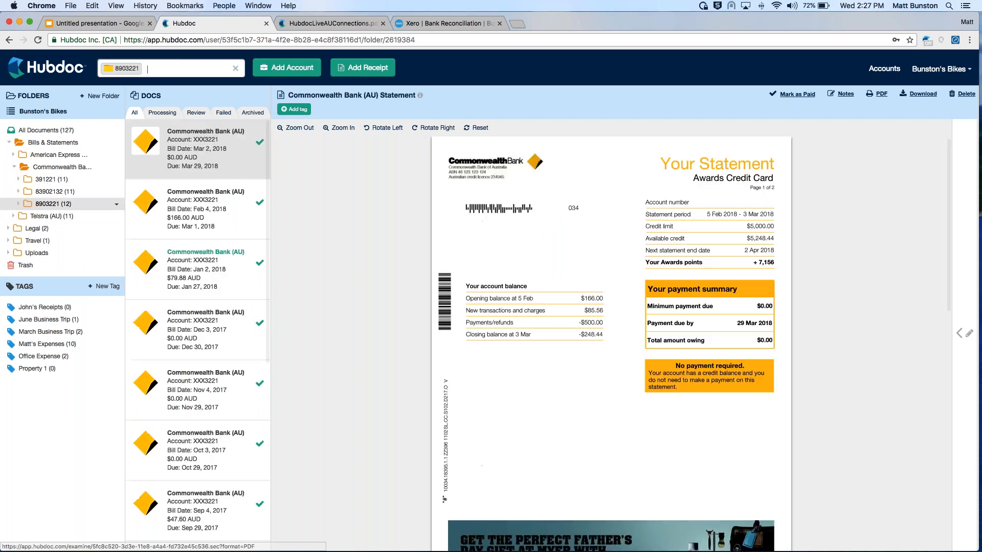
scroll(217, 467, down, 2)
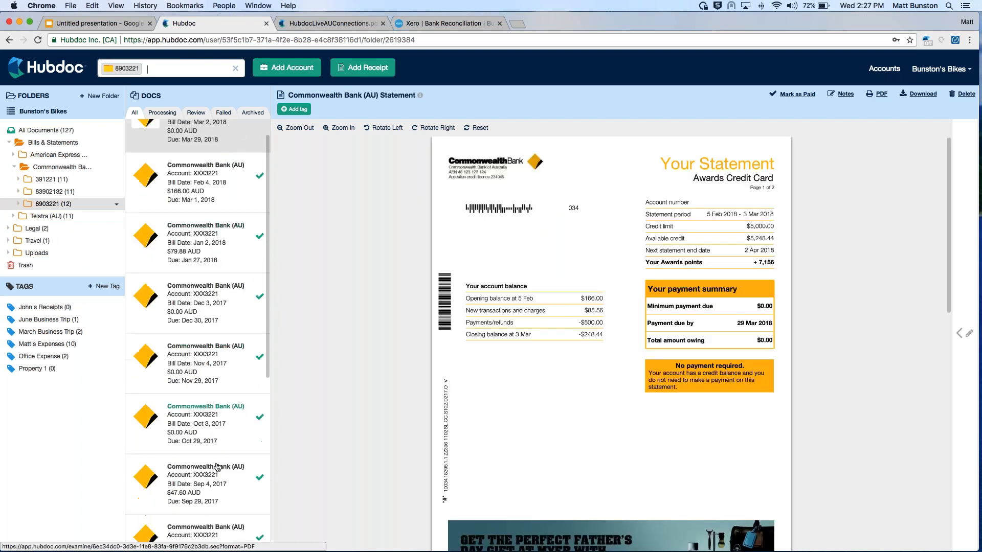
click(215, 460)
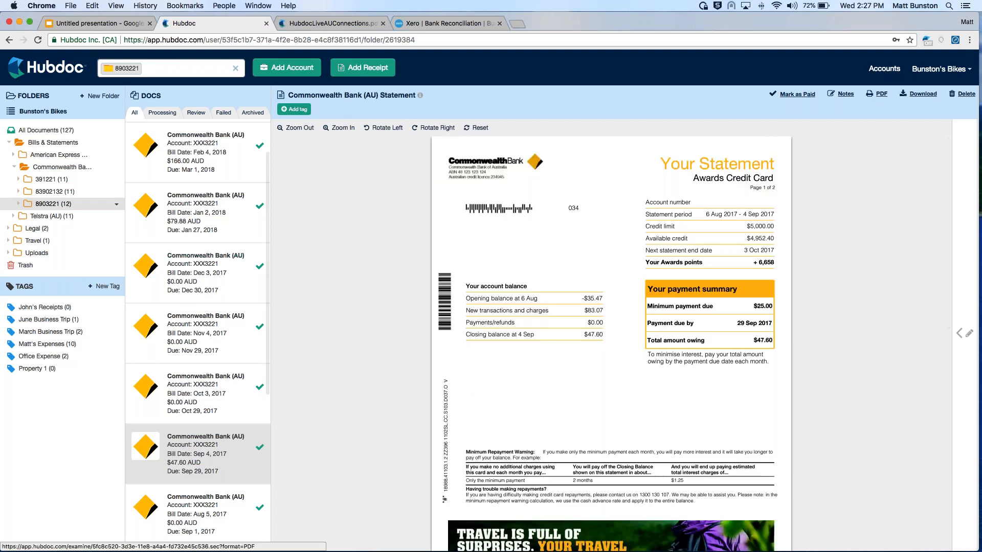
View the Sep 30, 2017 bill in the Telstra (AU) folder, and collapse the Bills & Statements folders
click(49, 216)
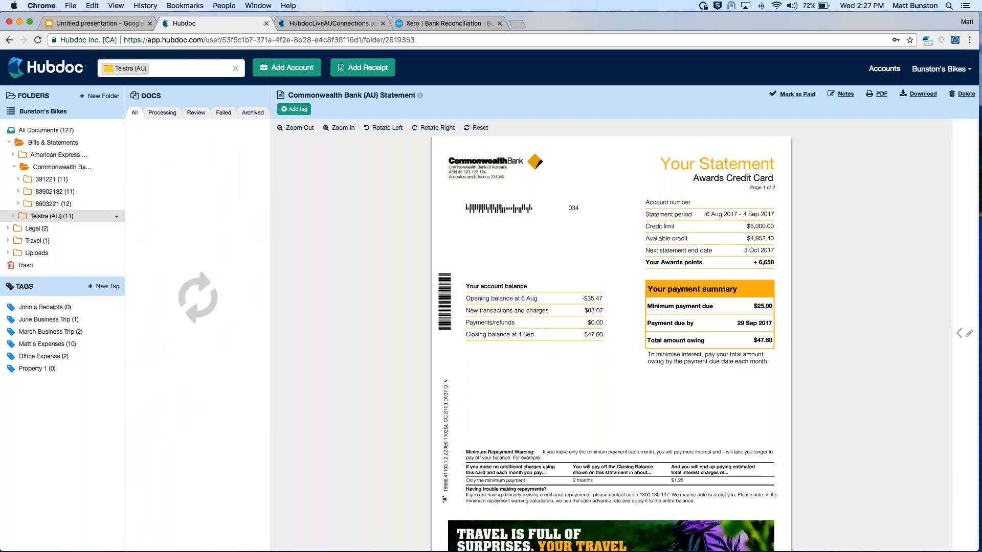
click(195, 450)
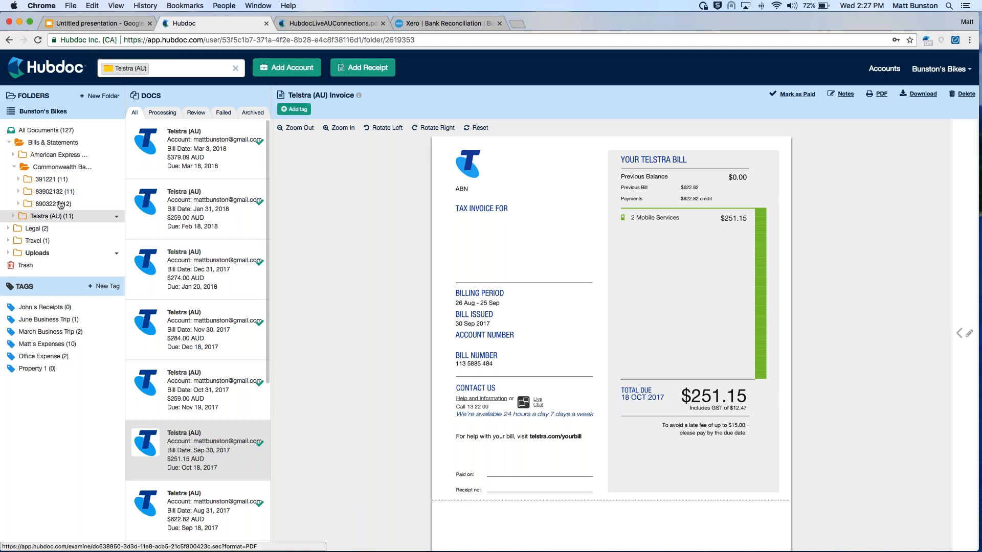
click(14, 167)
click(9, 143)
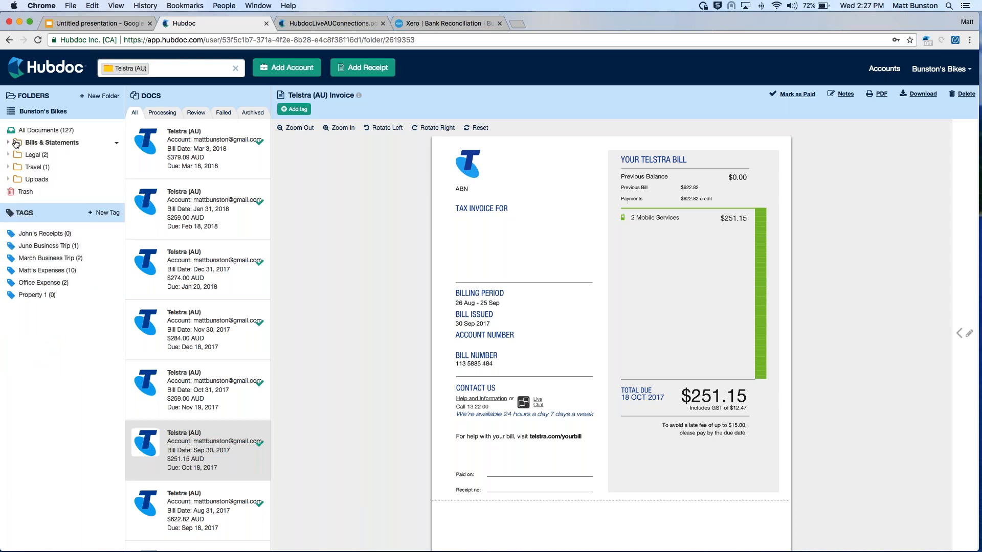
Browse all documents, filtering them by processing status and by those needing review
click(41, 134)
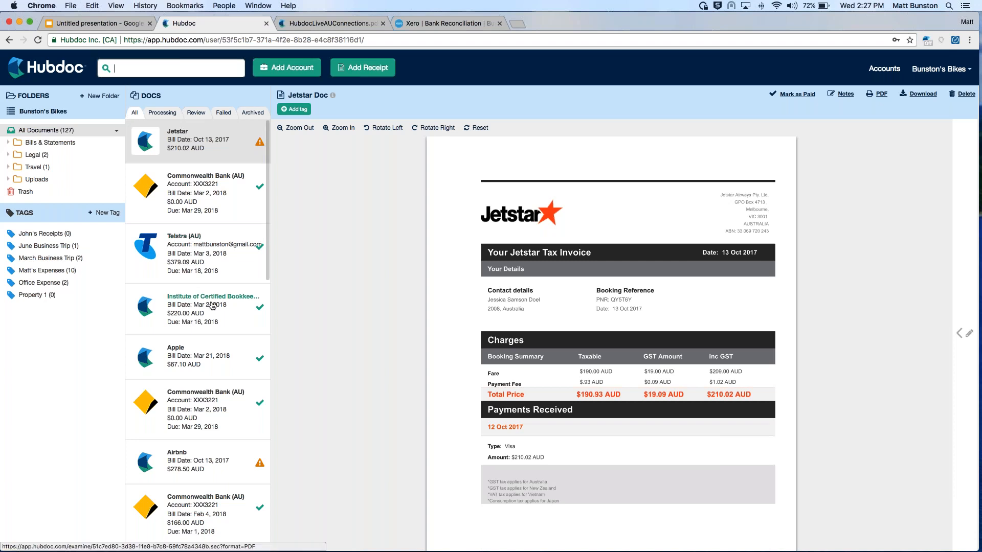
scroll(214, 377, down, 1)
scroll(214, 377, down, 10)
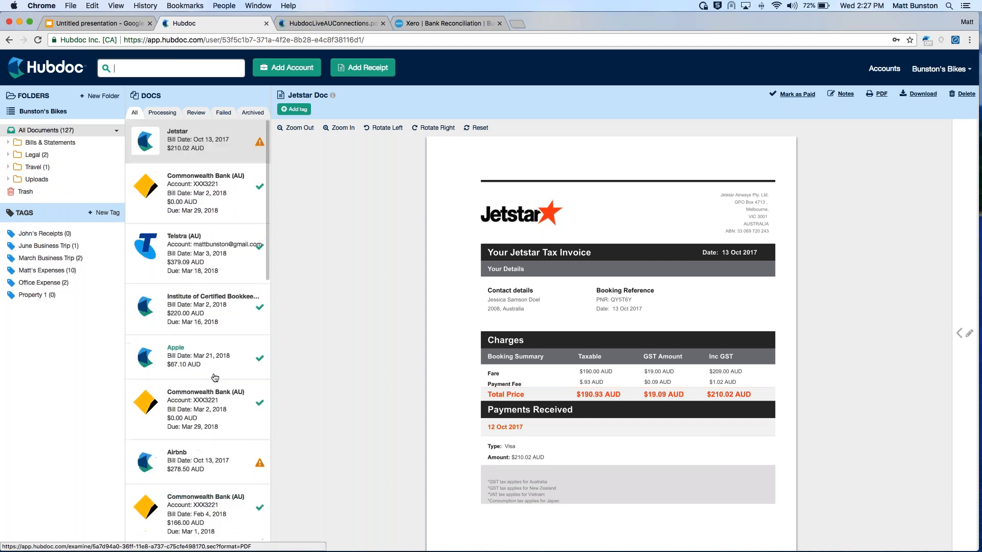
scroll(215, 378, up, 10)
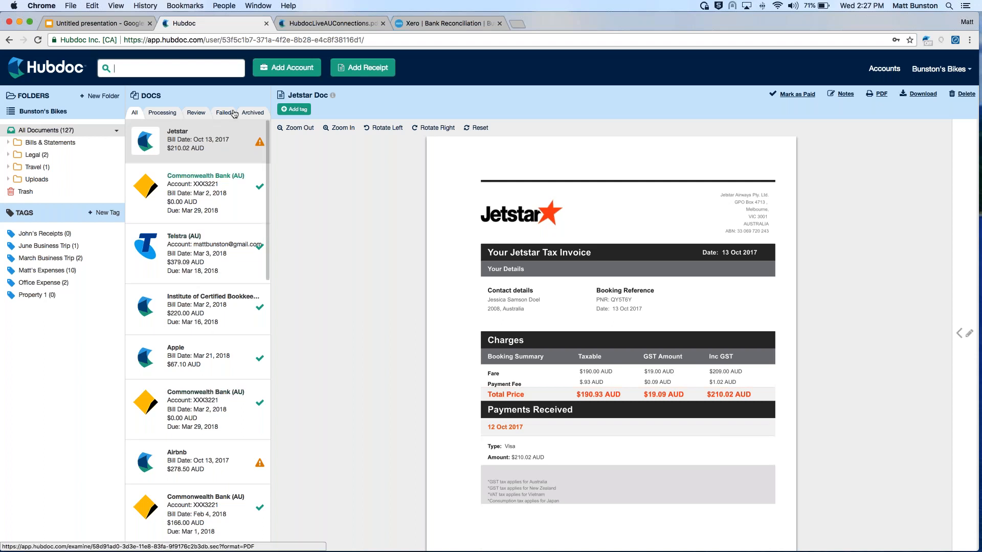
click(164, 114)
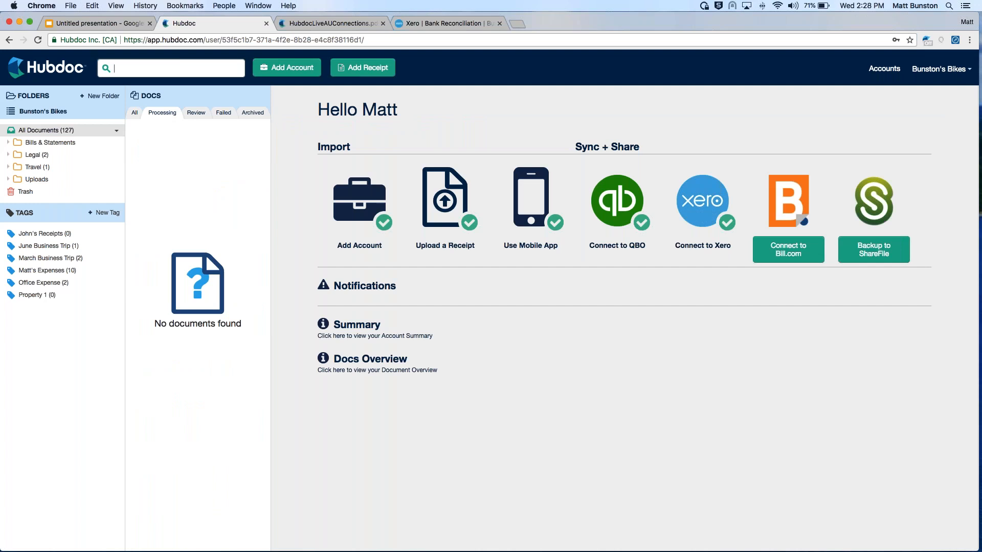
click(195, 114)
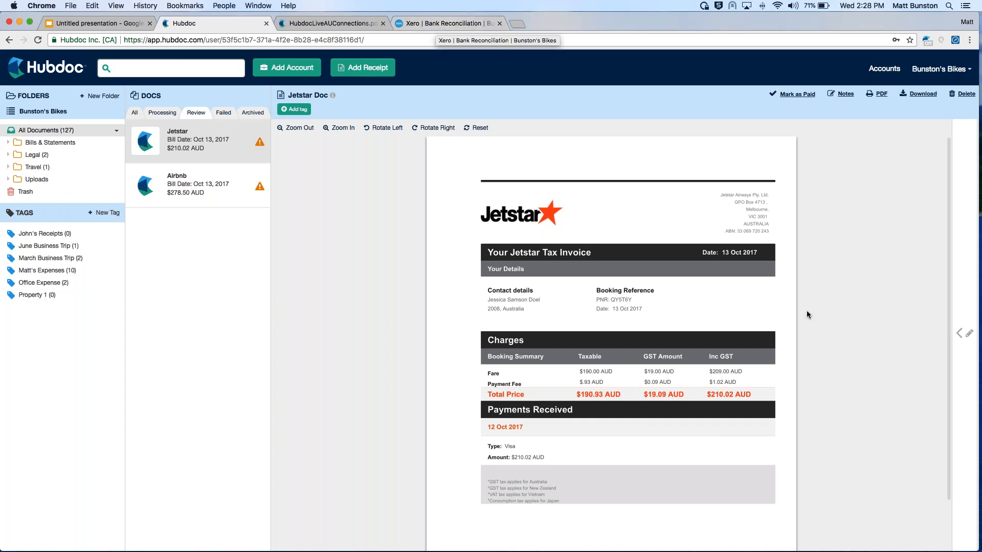
Examine the Jetstar invoice's amounts and its Xero and QBO destination settings
click(964, 332)
scroll(862, 358, down, 7)
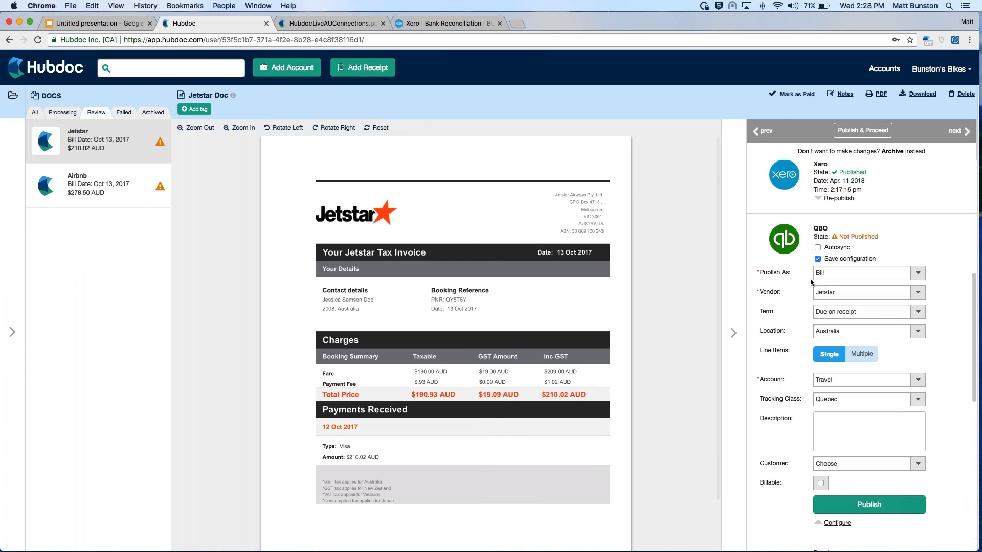
scroll(861, 357, down, 2)
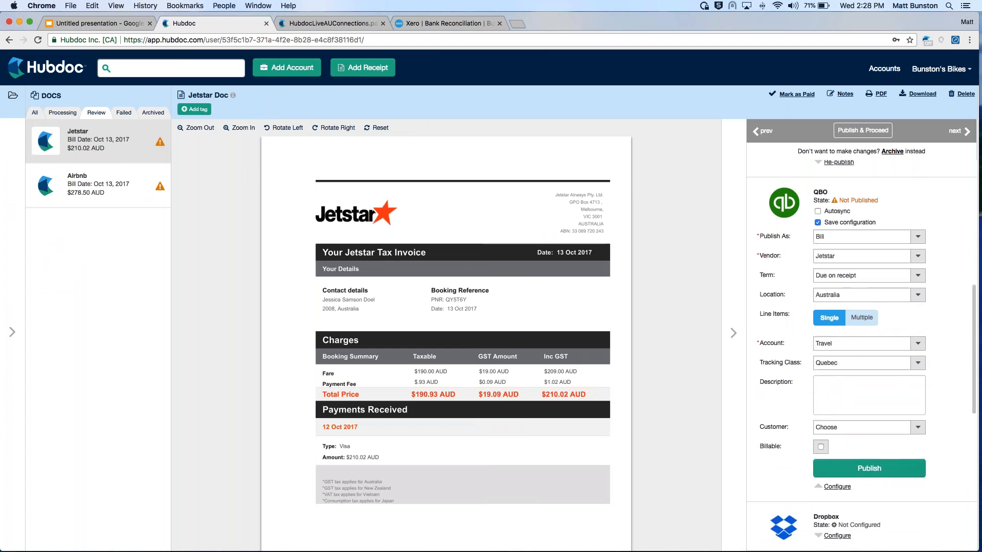
scroll(783, 265, up, 10)
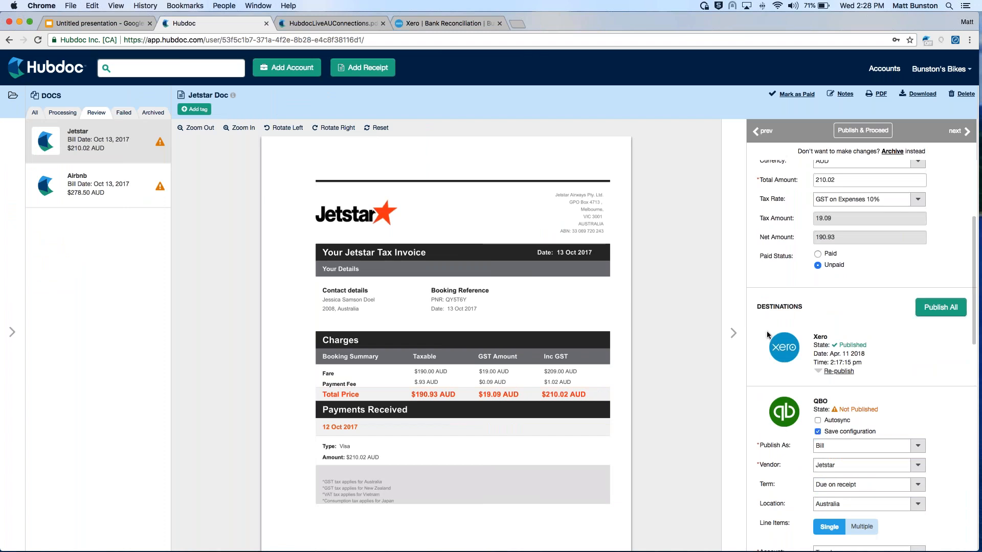
Collapse the Jetstar invoice's details pane and view the bank reconciliation lines in Xero
scroll(774, 367, down, 7)
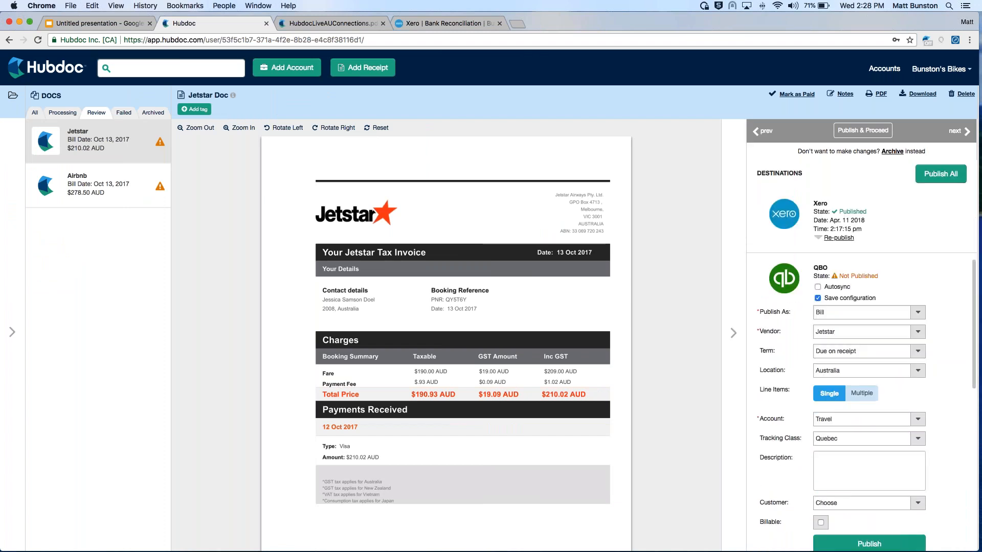
click(732, 333)
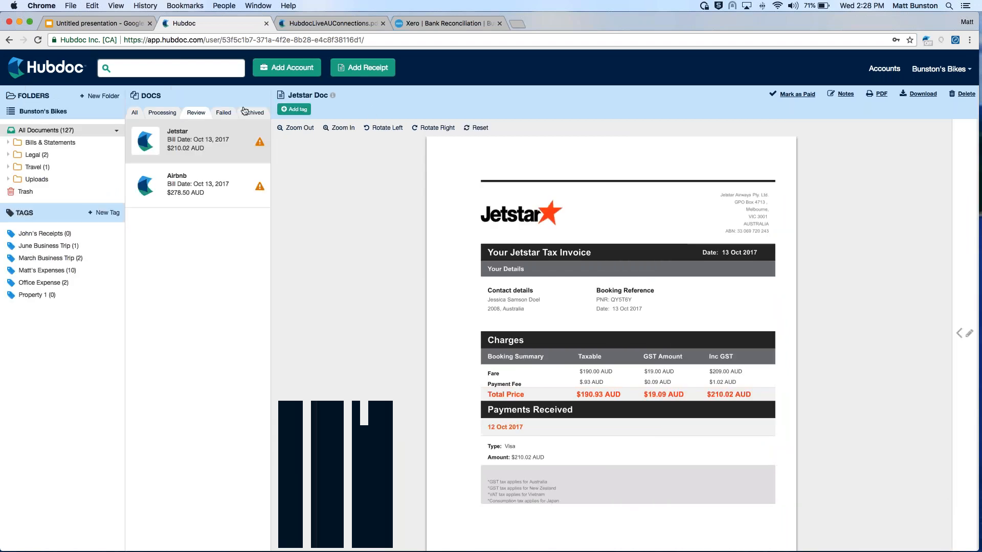
click(419, 23)
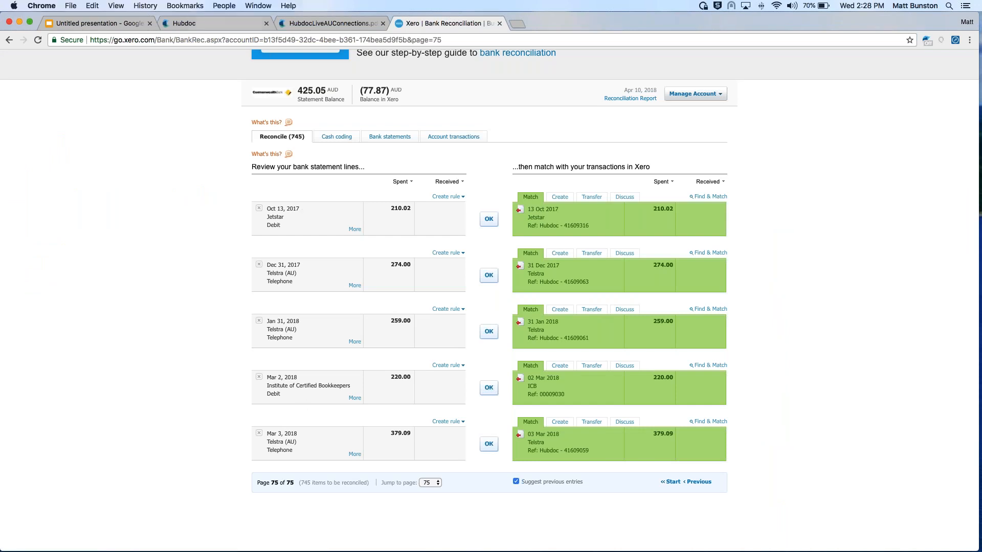
Switch back to Hubdoc with all documents listed, and open the My Hubdoc overview of client organizations
click(204, 24)
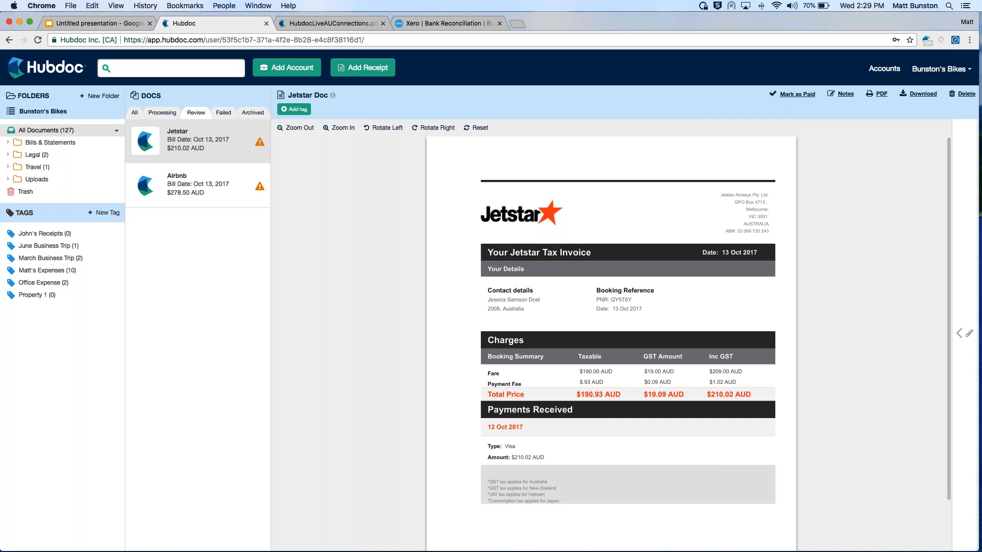
click(134, 112)
click(31, 112)
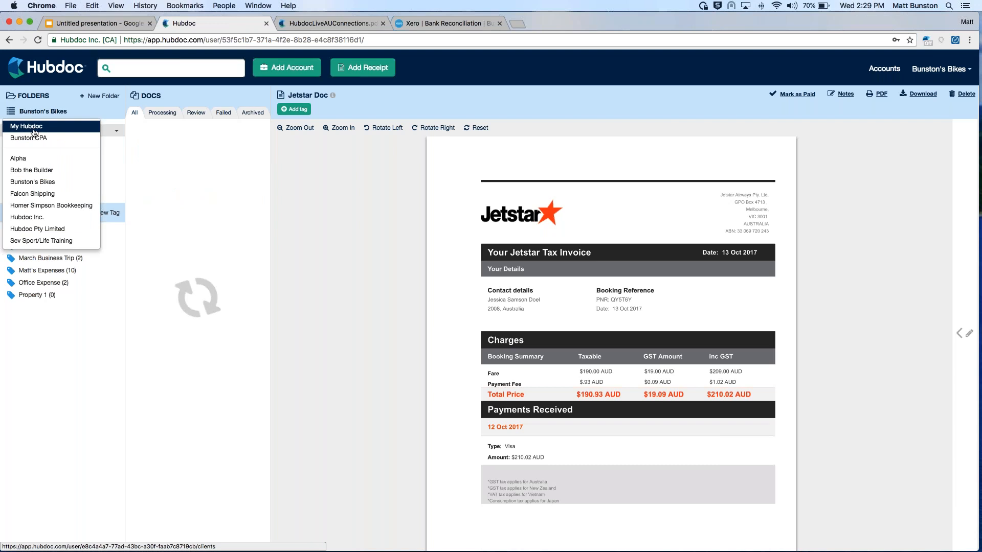
click(33, 129)
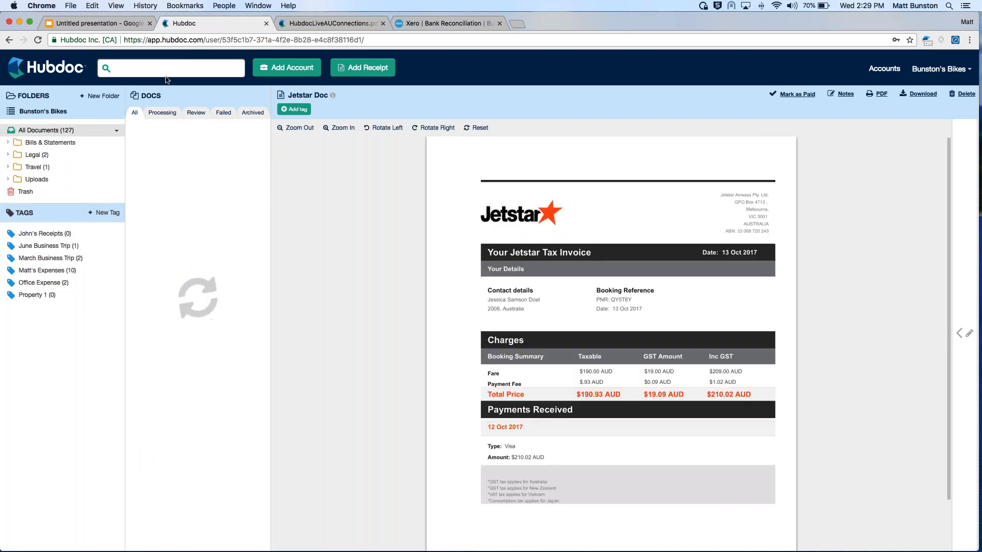
click(36, 112)
click(41, 126)
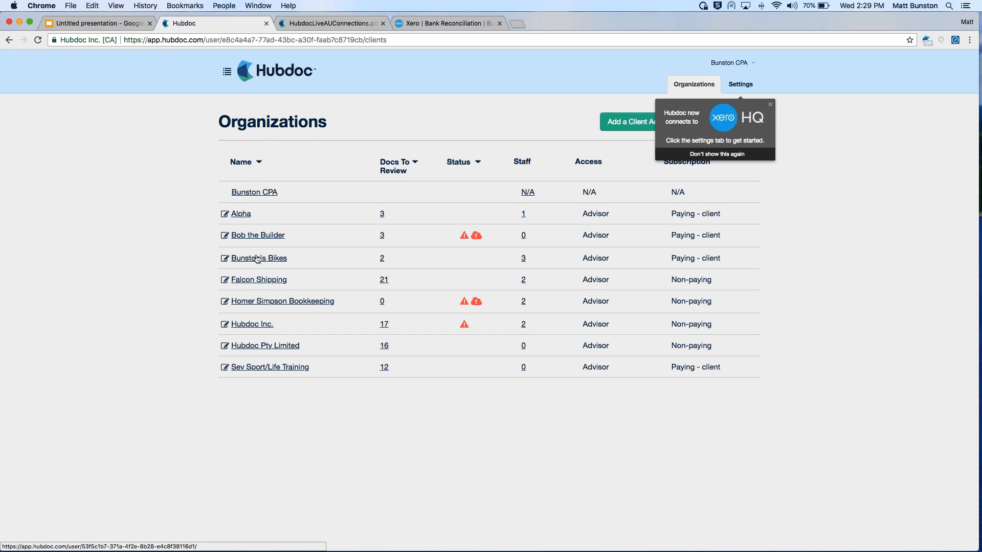
Open the Bunston's Bikes organization and check its failed documents, returning to the list of all documents
click(237, 263)
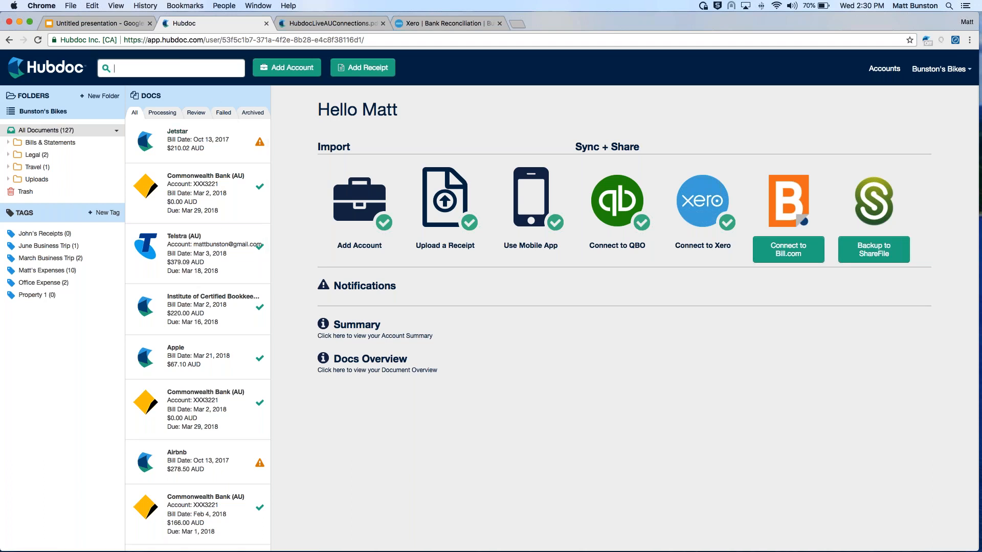
click(222, 113)
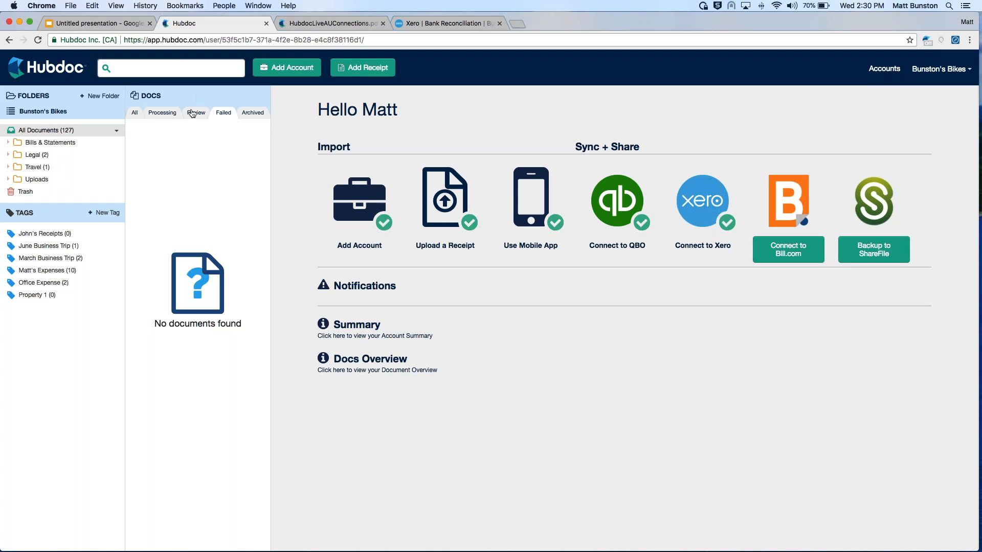
click(135, 113)
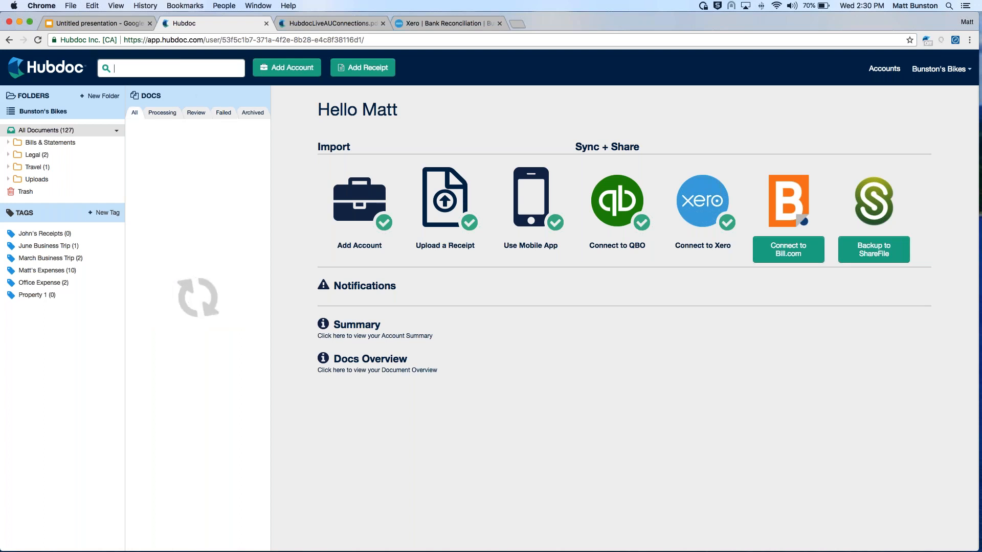
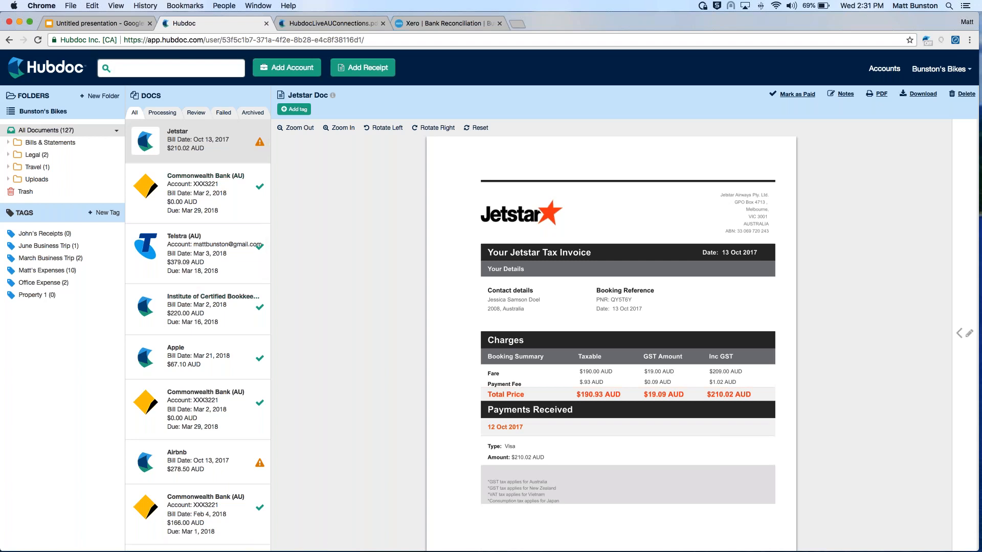
Check the documents awaiting review and the archived documents, returning to the list of all documents
click(194, 116)
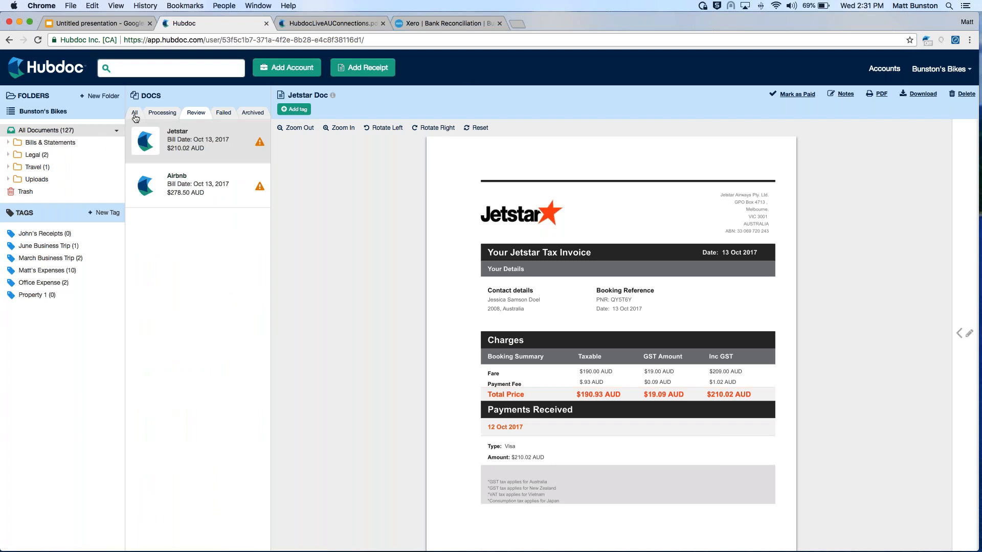
click(253, 113)
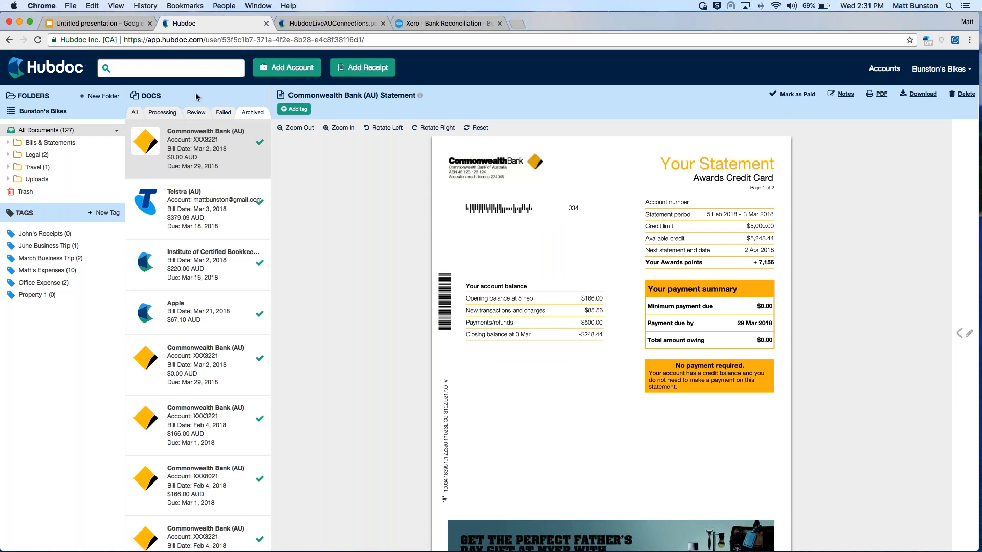
click(135, 115)
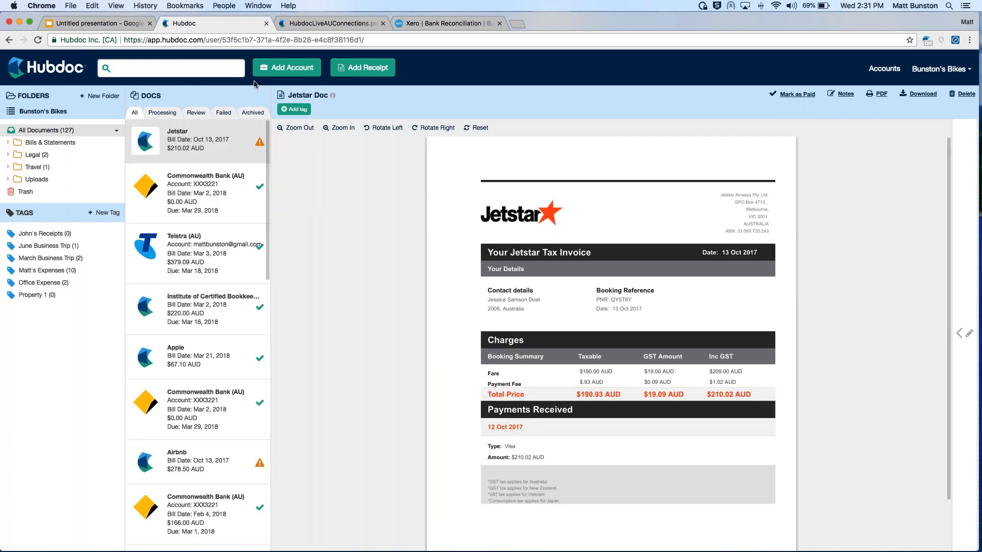
Find Dentons.png on this Mac by searching for "dentons" and upload it as a receipt
click(357, 70)
click(338, 239)
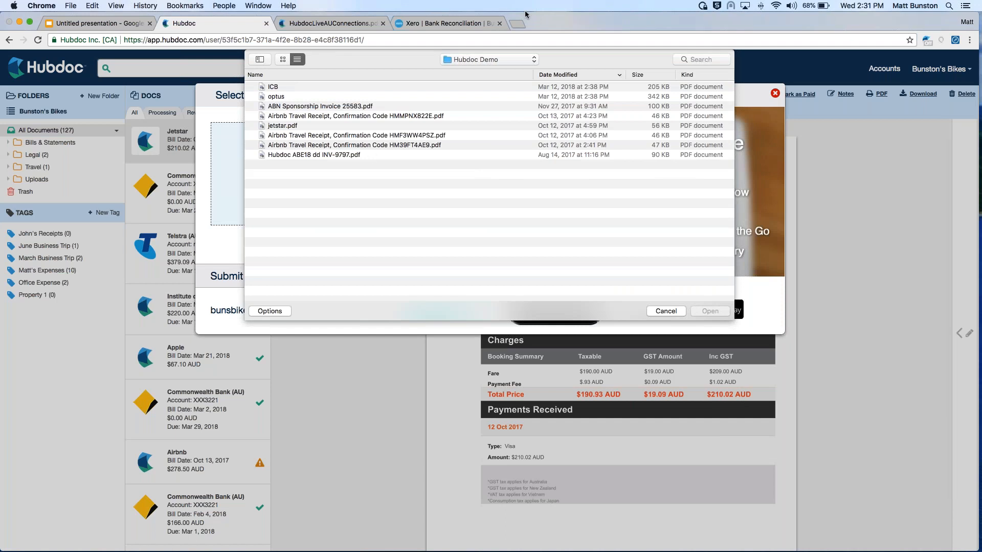
click(679, 59)
text(dentons)
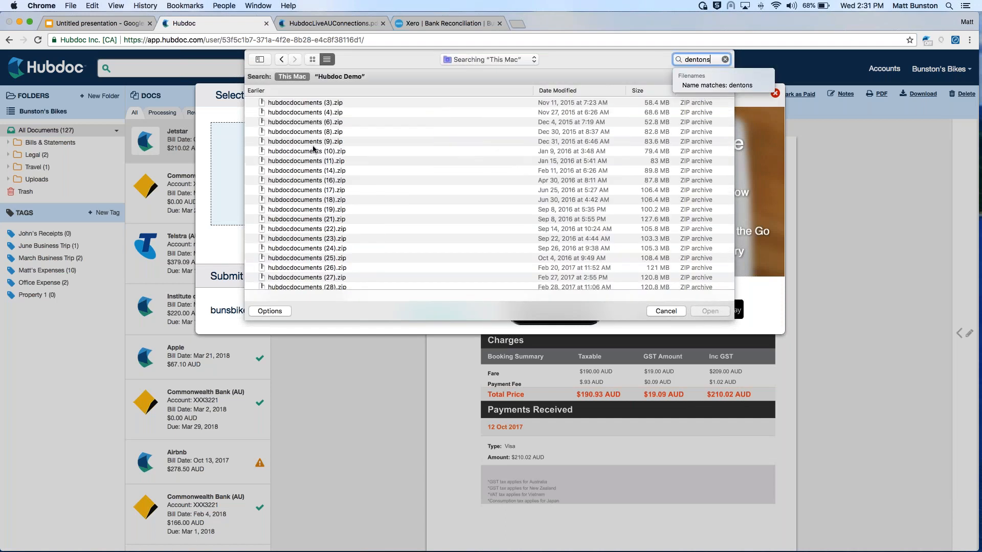
scroll(493, 192, down, 10)
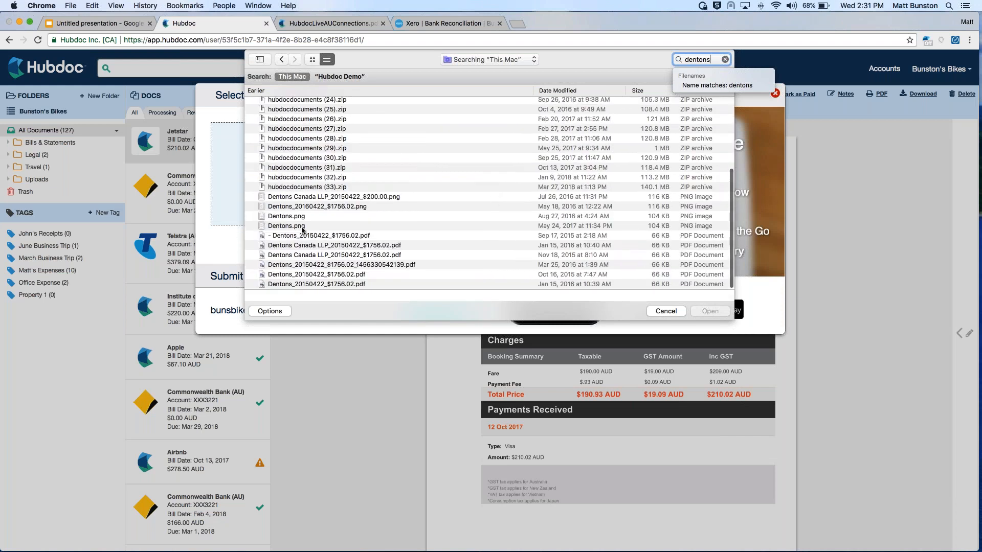
double_click(358, 212)
click(313, 442)
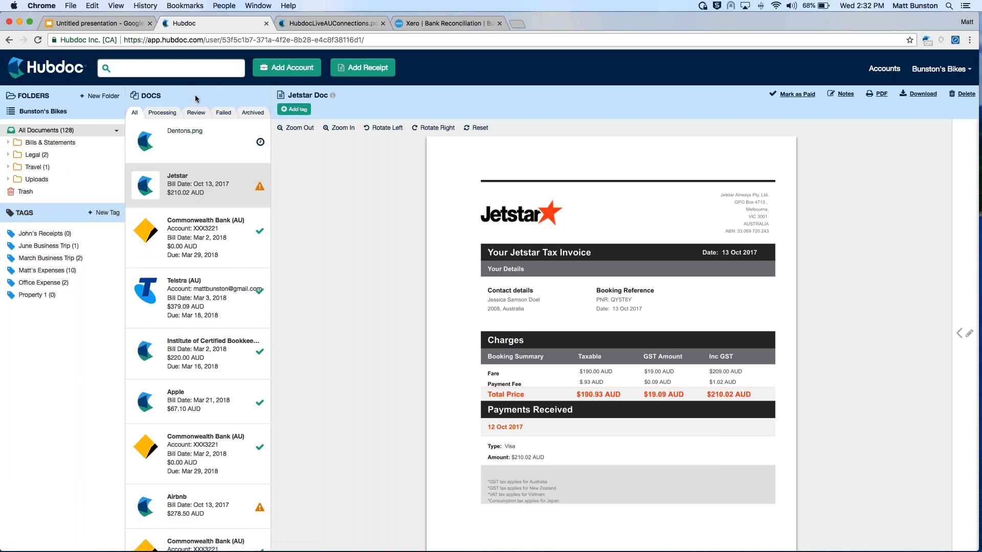
Open the uploaded Dentons.png document's details and set its vendor to Dentons
click(181, 146)
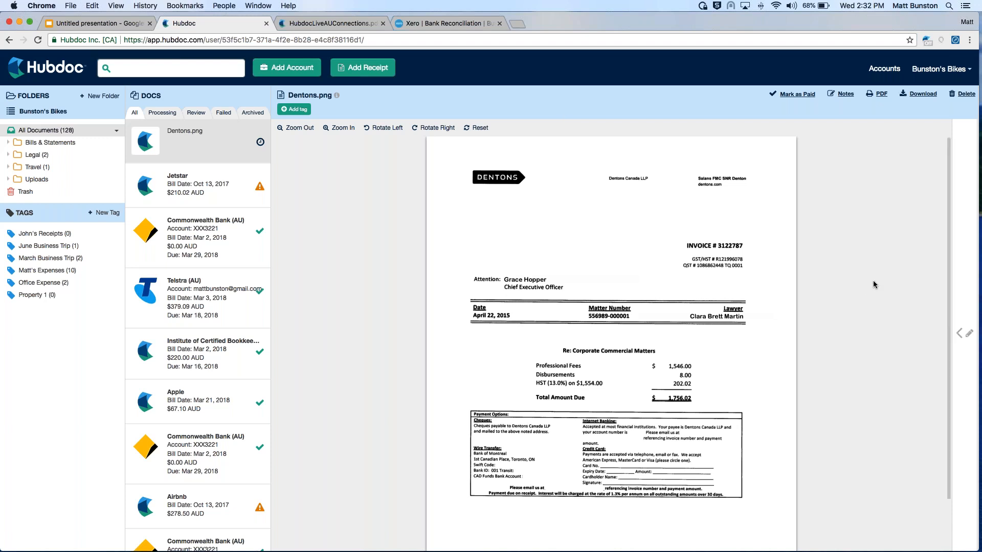
click(968, 333)
click(863, 209)
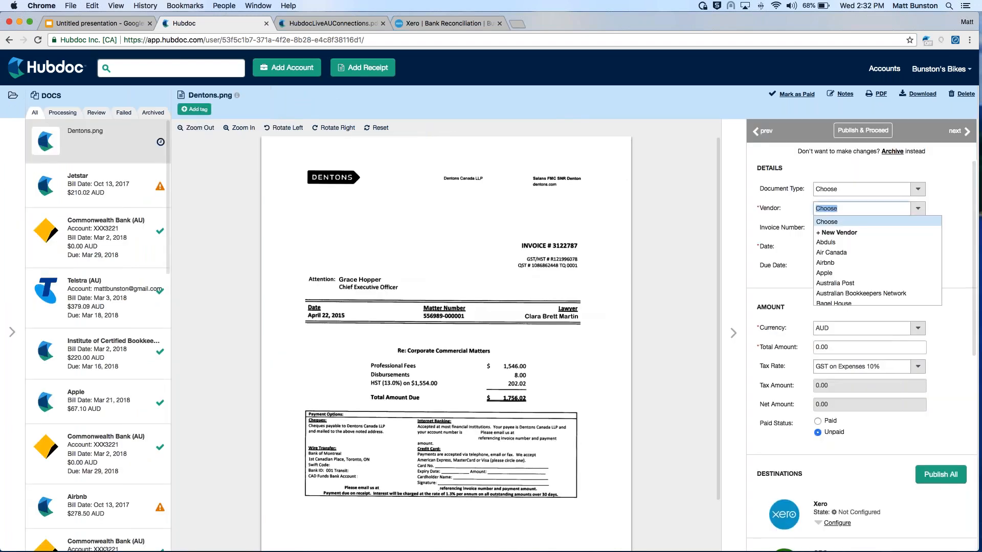
text(den)
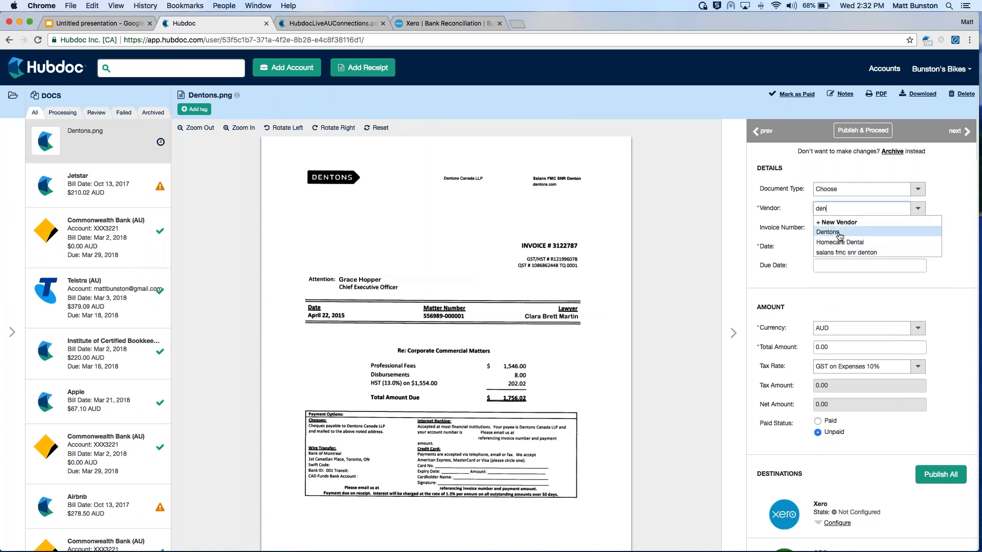
click(839, 233)
Set the Dentons document's date to April 22, 2015 and collapse its details pane
click(853, 248)
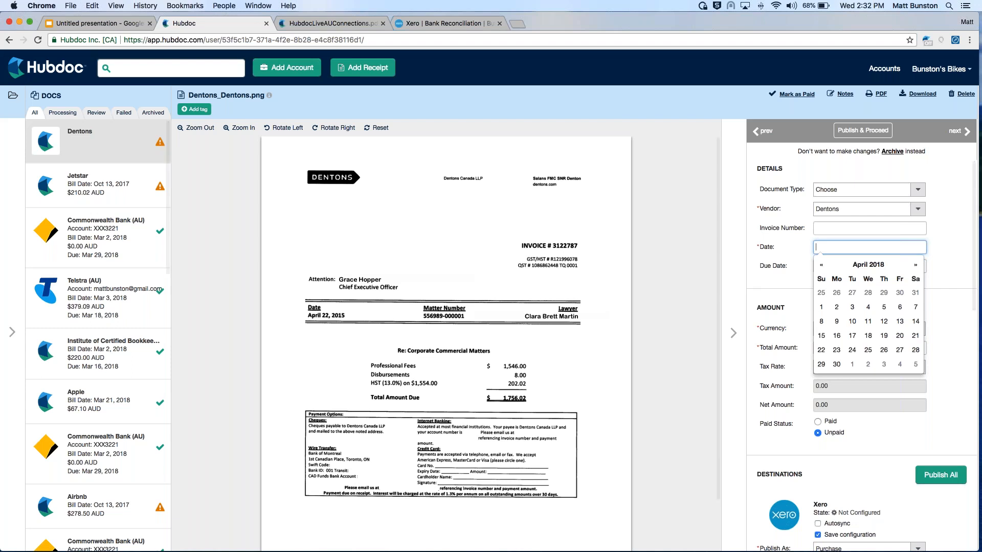
click(821, 265)
click(821, 265)
click(821, 265)
click(821, 265)
click(854, 264)
click(822, 265)
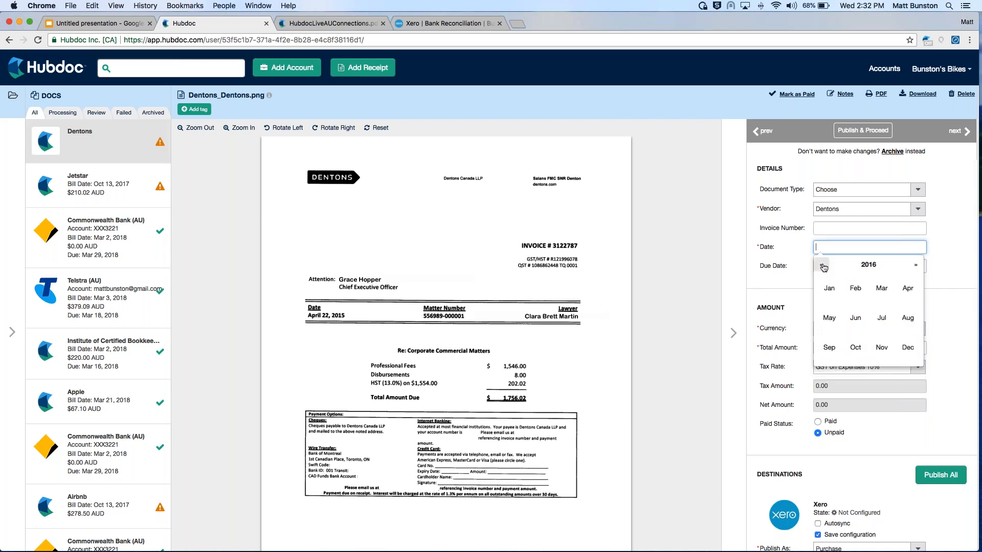
click(823, 266)
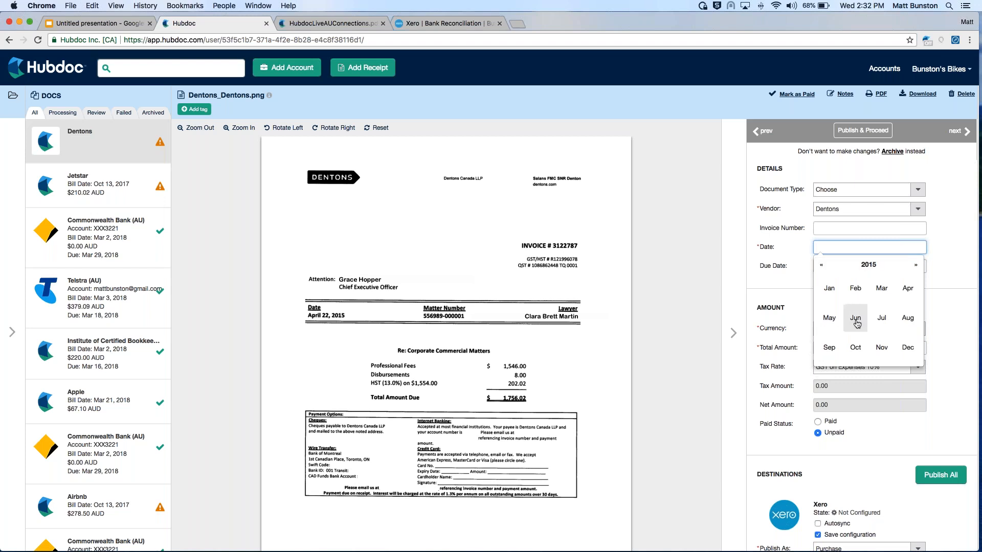
click(908, 288)
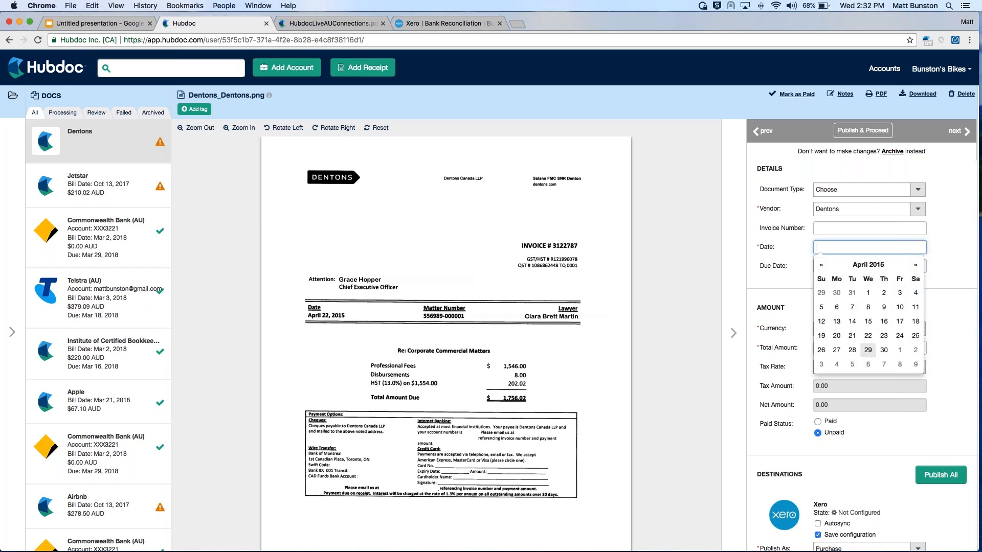
click(868, 335)
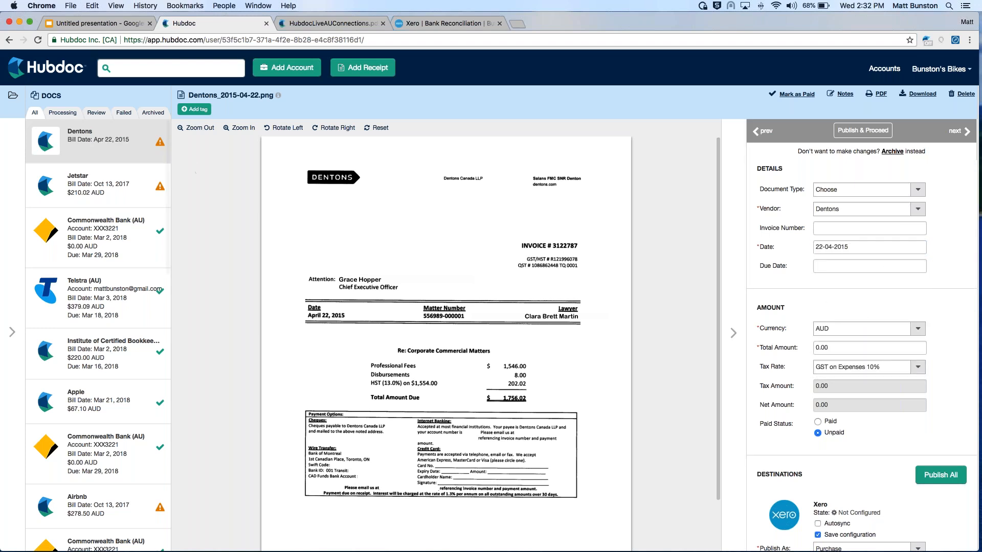
click(734, 333)
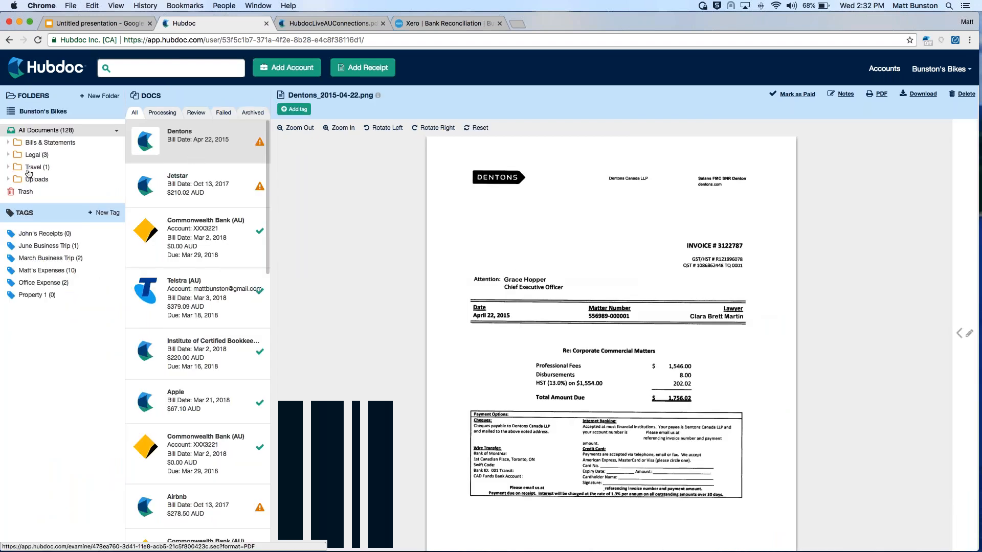
Open the settings of the manual Dentons account in the account manager
click(884, 69)
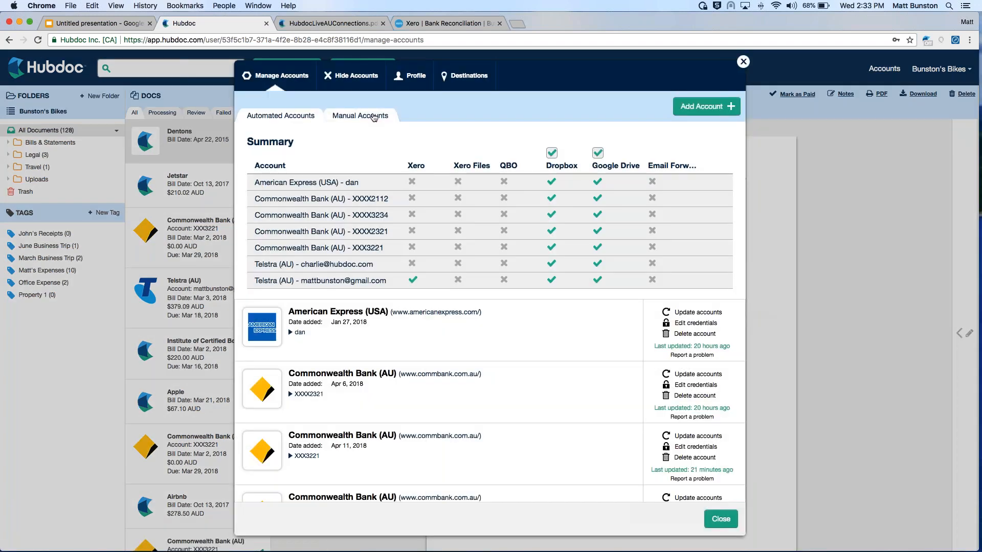
click(374, 118)
scroll(385, 371, down, 10)
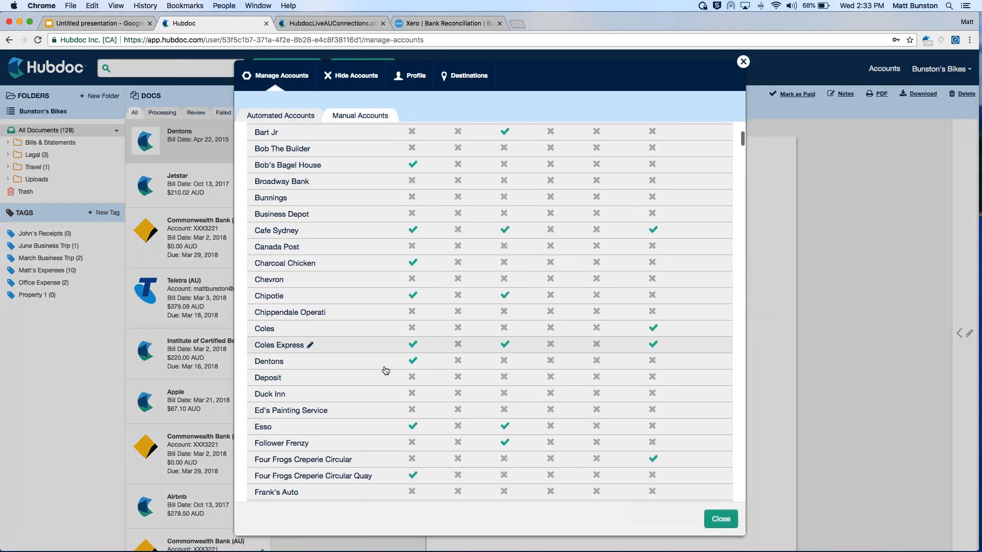
scroll(385, 370, down, 5)
click(358, 200)
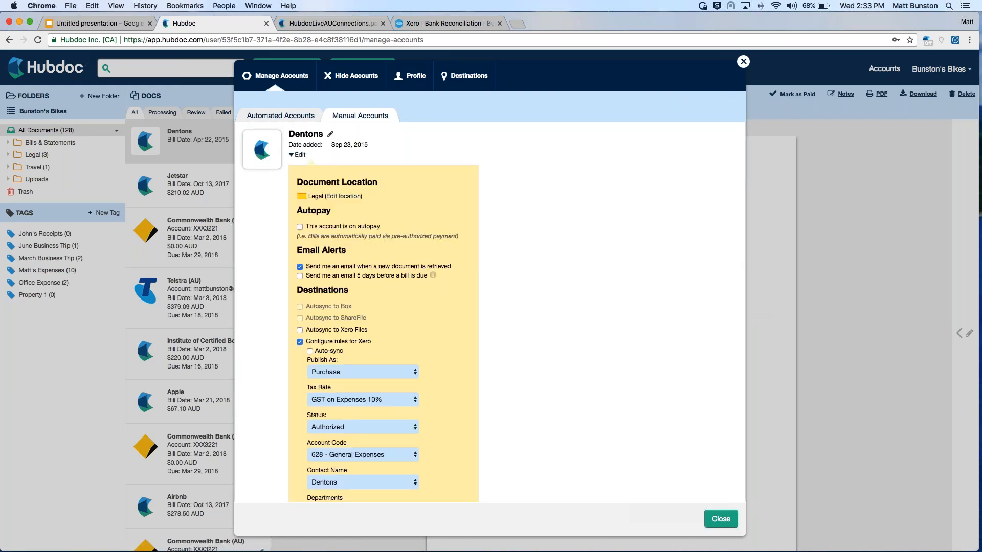
Browse the Uploads subfolders, confirm Legal as the Dentons account's document autofile location, and close the account manager
click(341, 197)
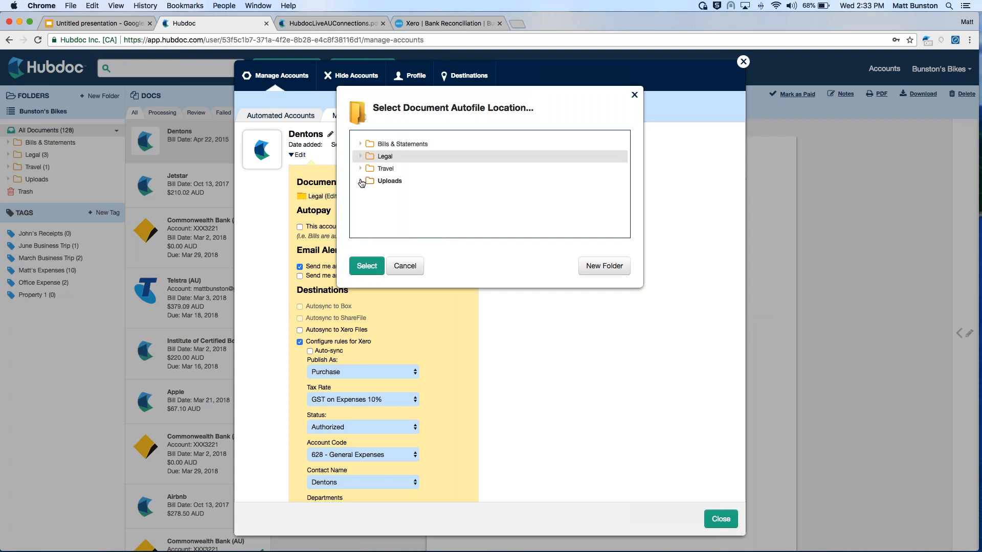
click(360, 181)
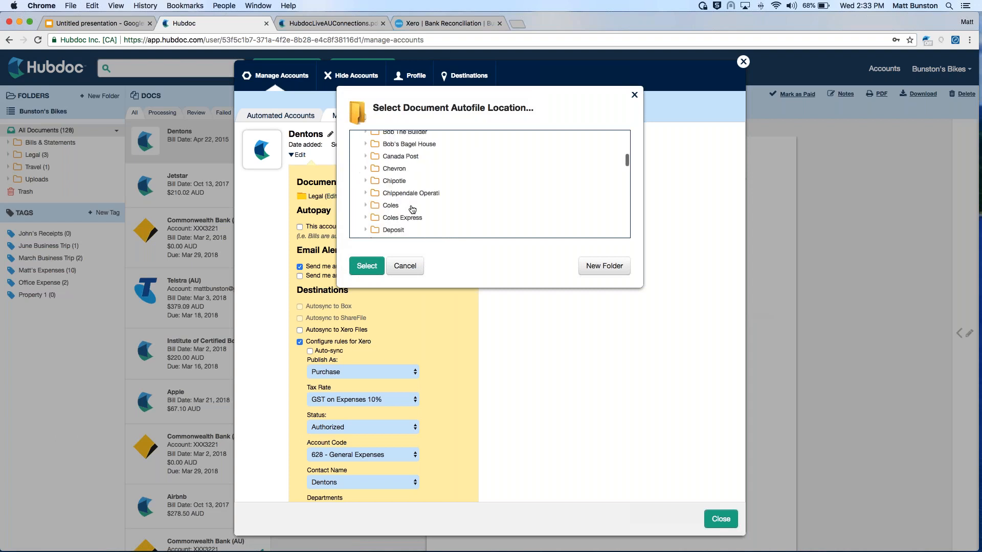
click(360, 181)
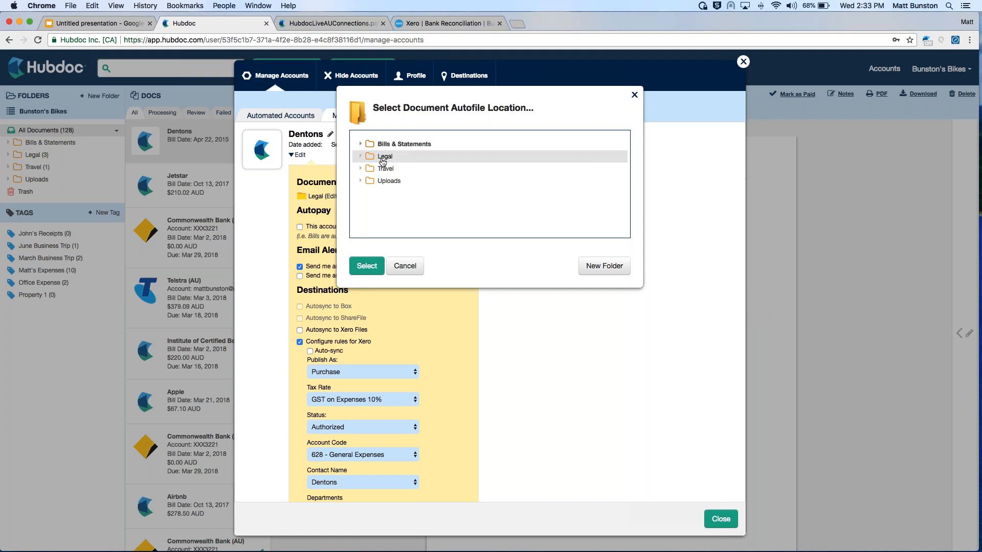
click(367, 266)
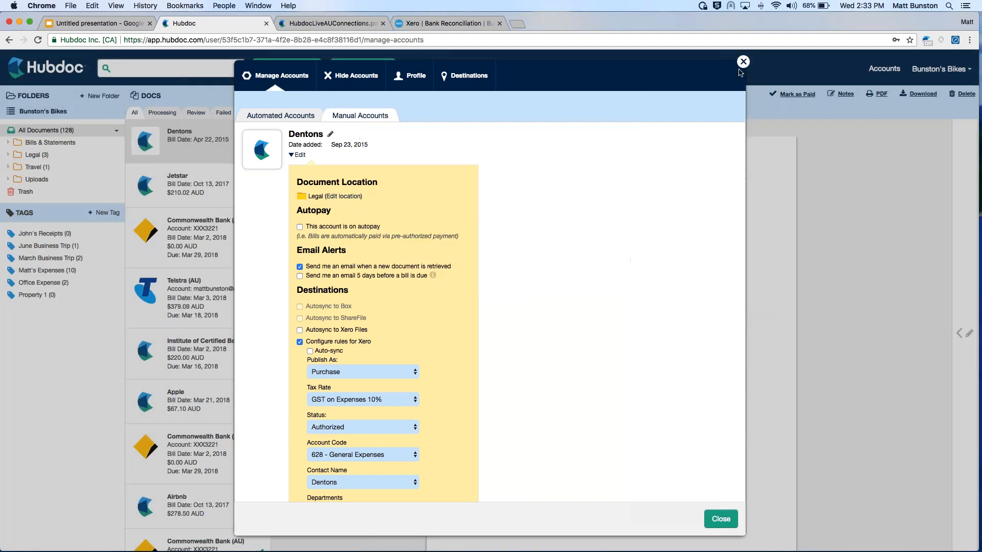
click(721, 519)
Open the Legal folder and view its documents awaiting review and its archived documents
click(37, 155)
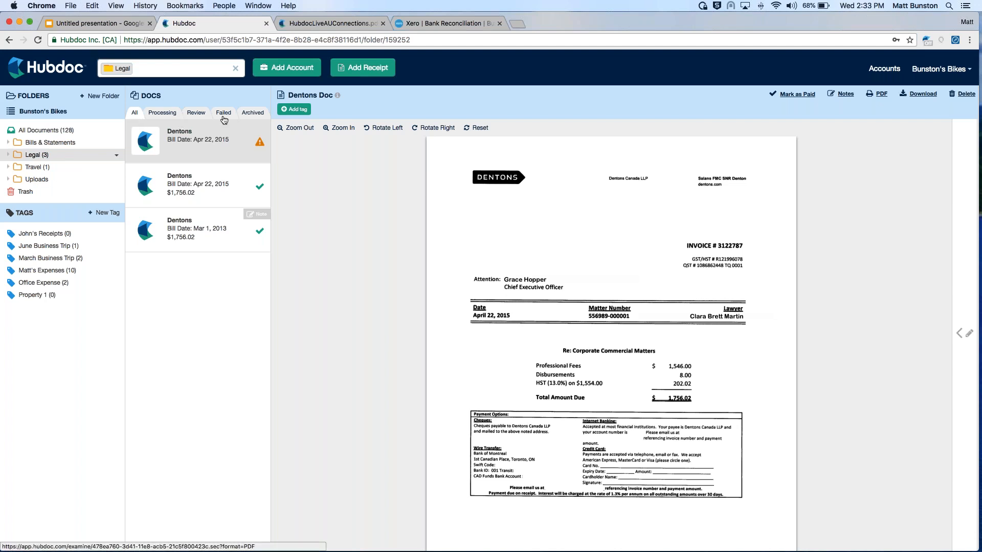
click(196, 113)
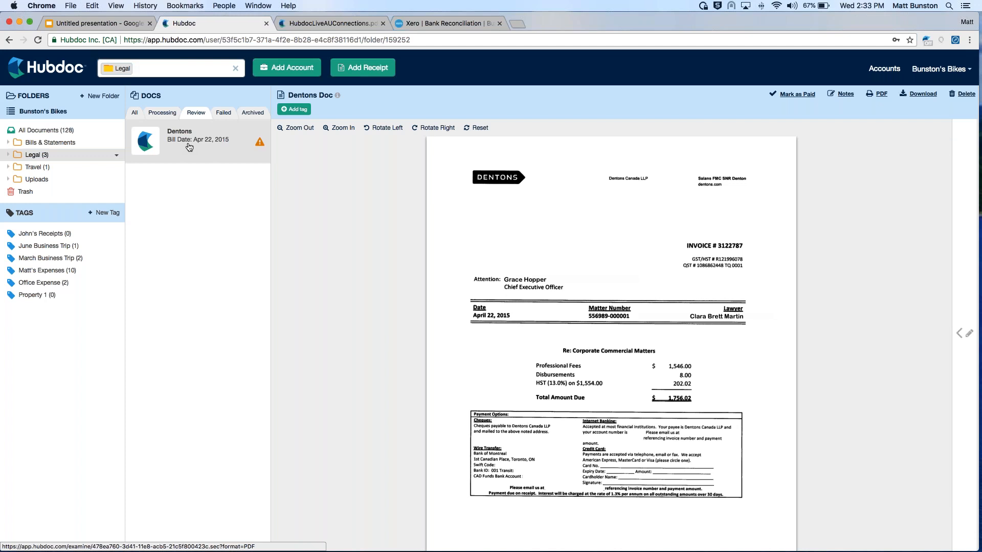
click(253, 113)
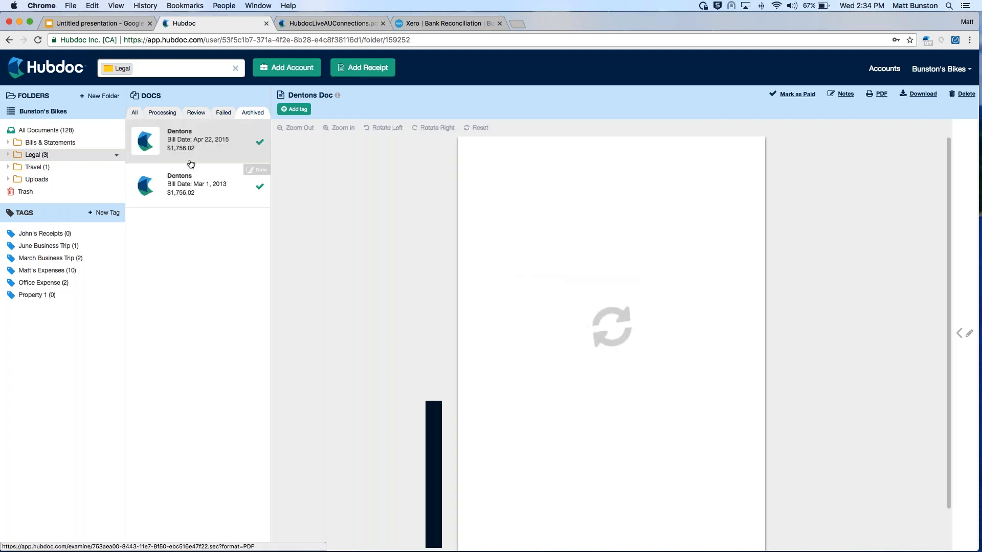
Archive the April 22, 2015 Dentons document awaiting review in the Legal folder without publishing it
click(196, 114)
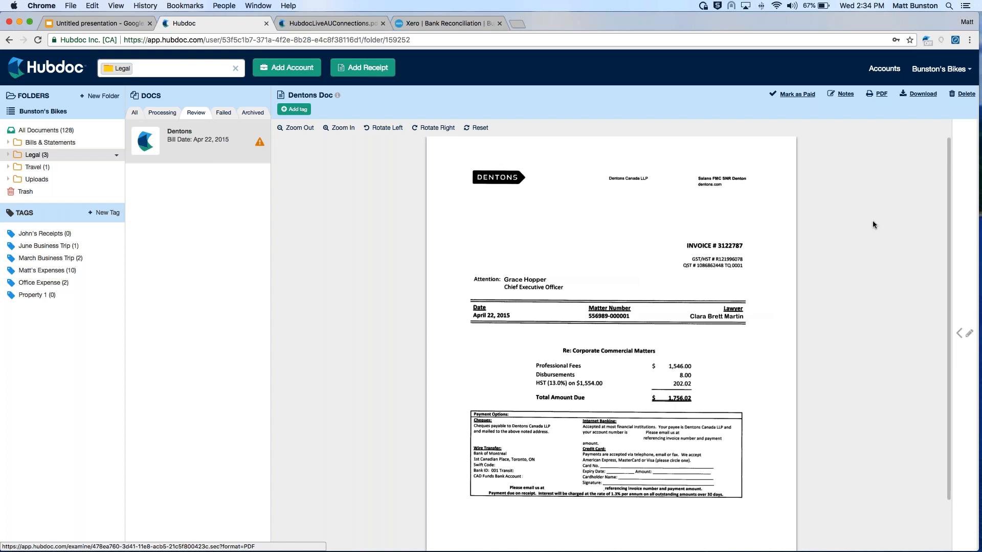
click(964, 333)
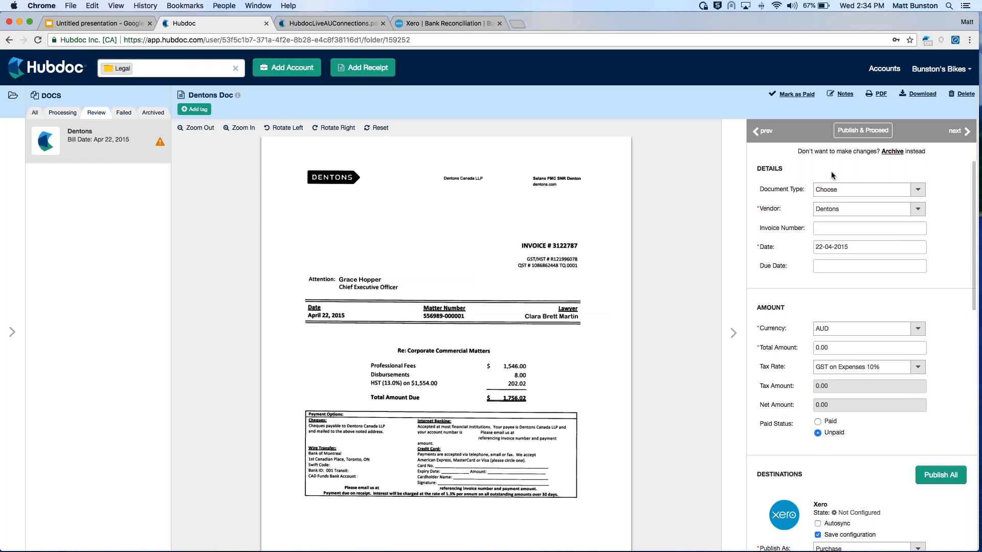
click(891, 151)
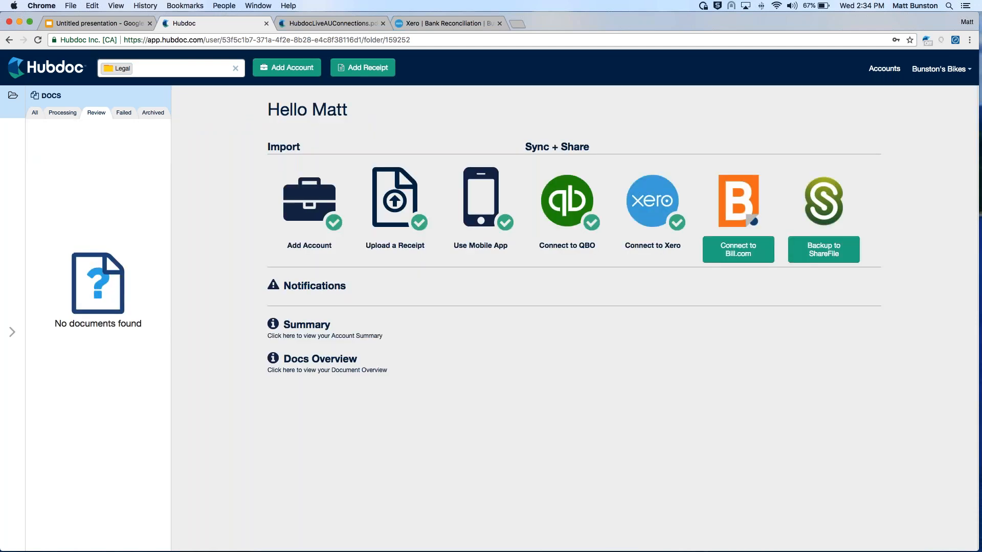
Check the Legal folder's archived and review lists with the details pane collapsed, and return to all documents
click(153, 113)
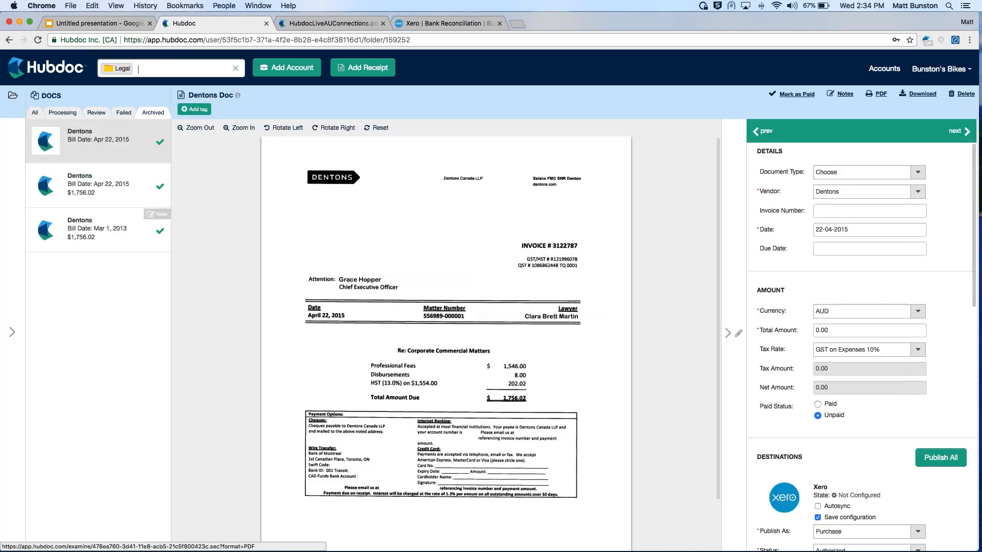
click(727, 333)
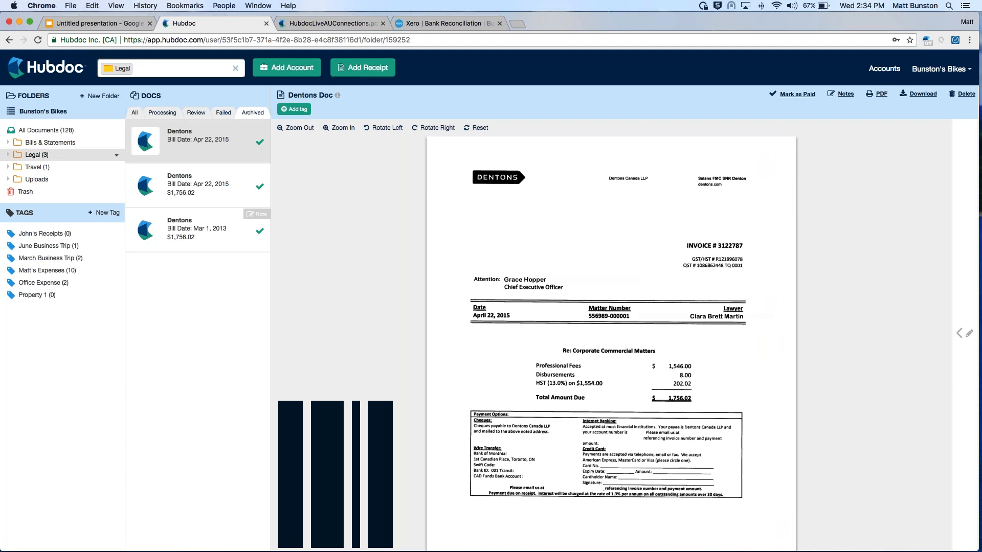
click(196, 113)
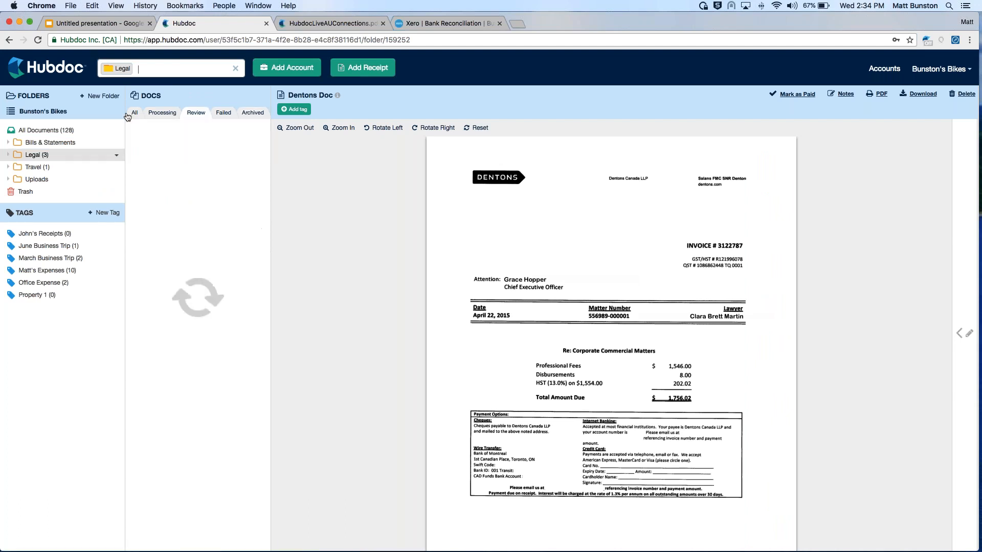
click(134, 113)
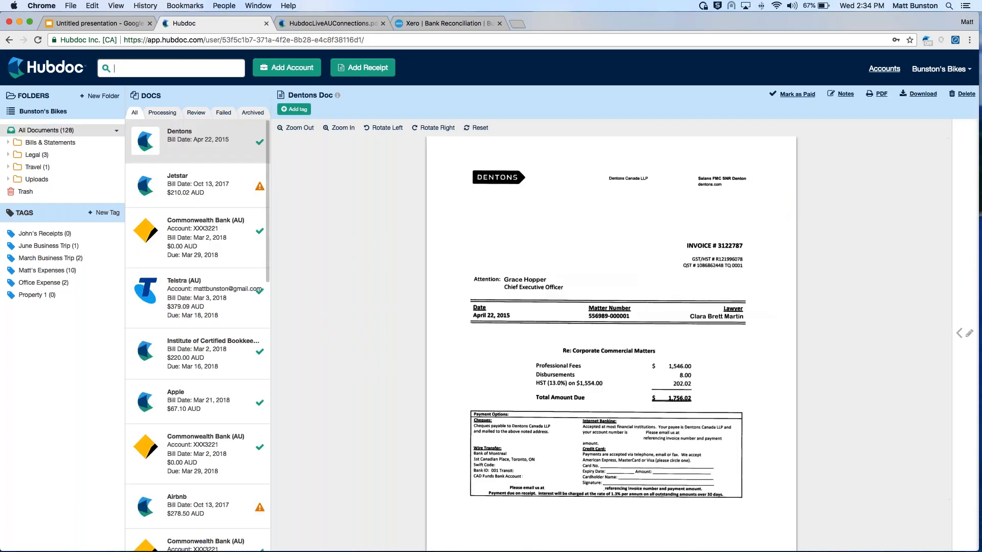
Open the settings of an automated Commonwealth Bank (AU) account to view its auto archive option
click(884, 68)
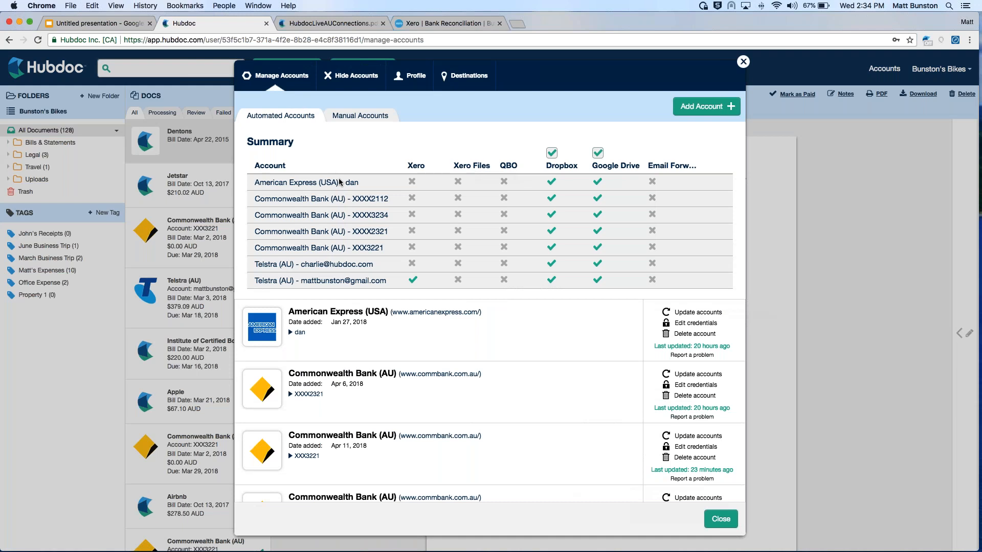
click(325, 204)
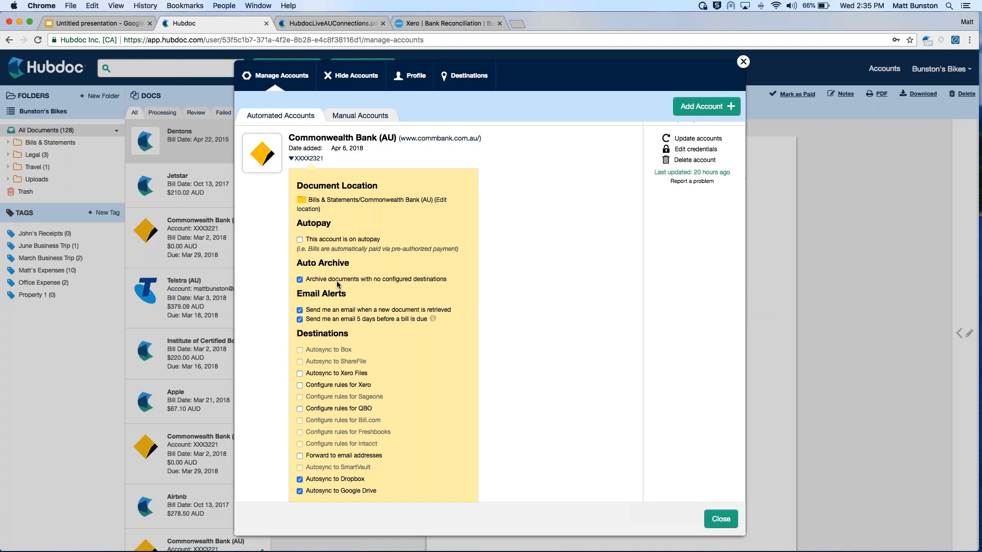
Check all documents awaiting review, and reopen the automated Commonwealth Bank (AU) account's settings to view its auto archive option
click(103, 186)
click(195, 113)
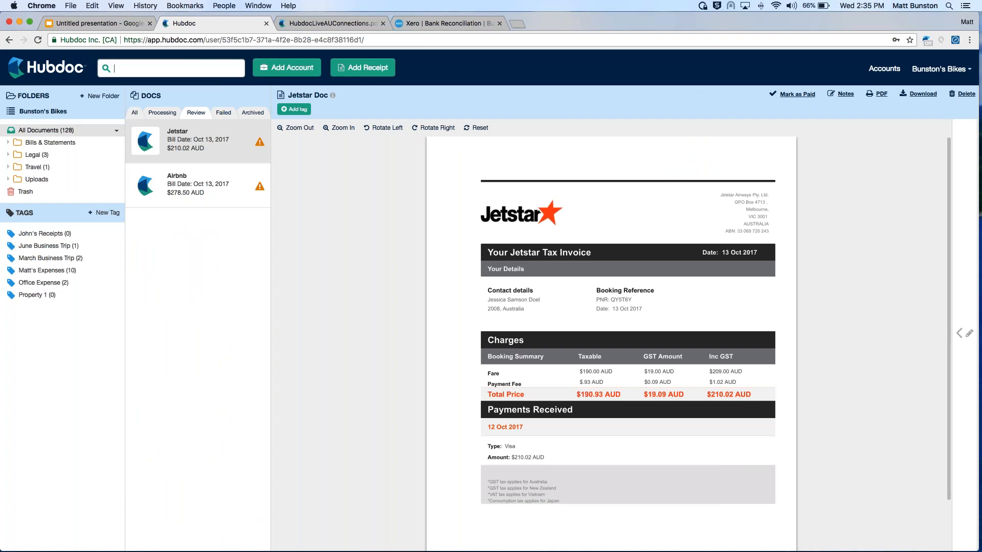
click(135, 114)
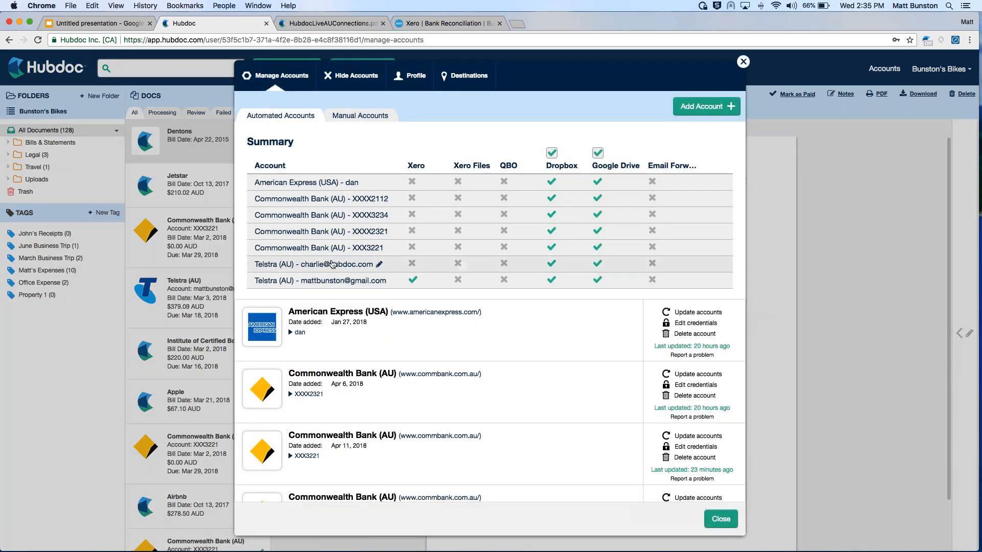
click(306, 250)
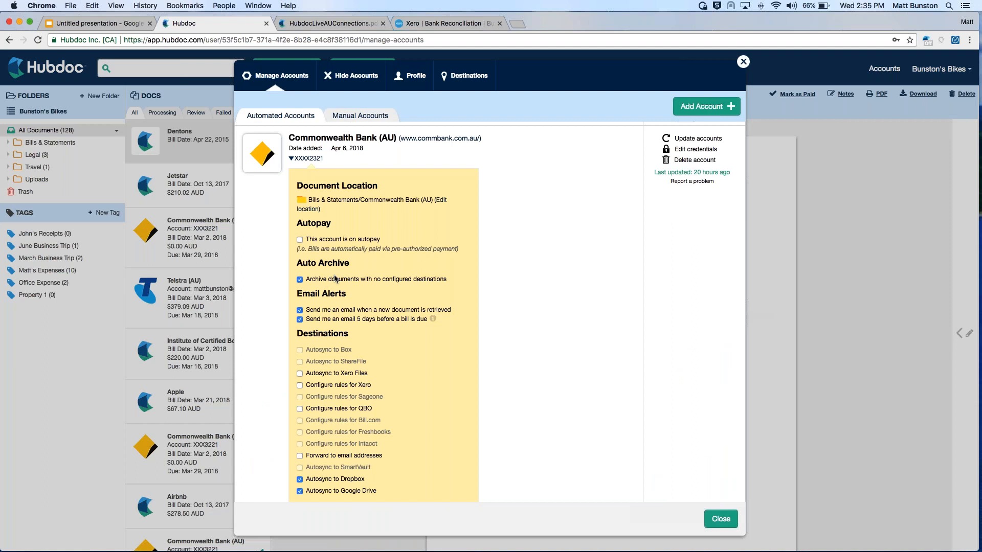
key(Escape)
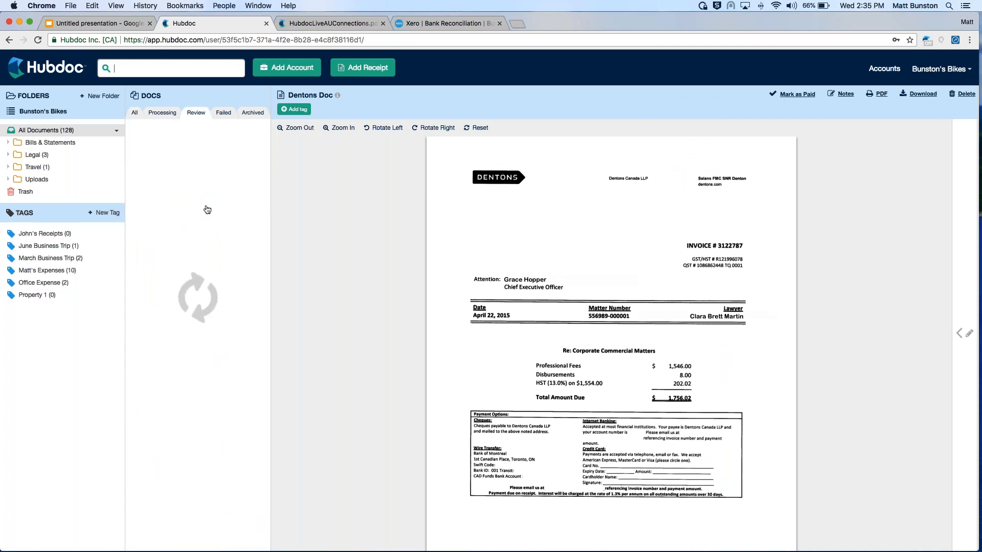
Archive the October 13, 2017 Jetstar document awaiting review without publishing it, and return to the list of all documents
click(964, 327)
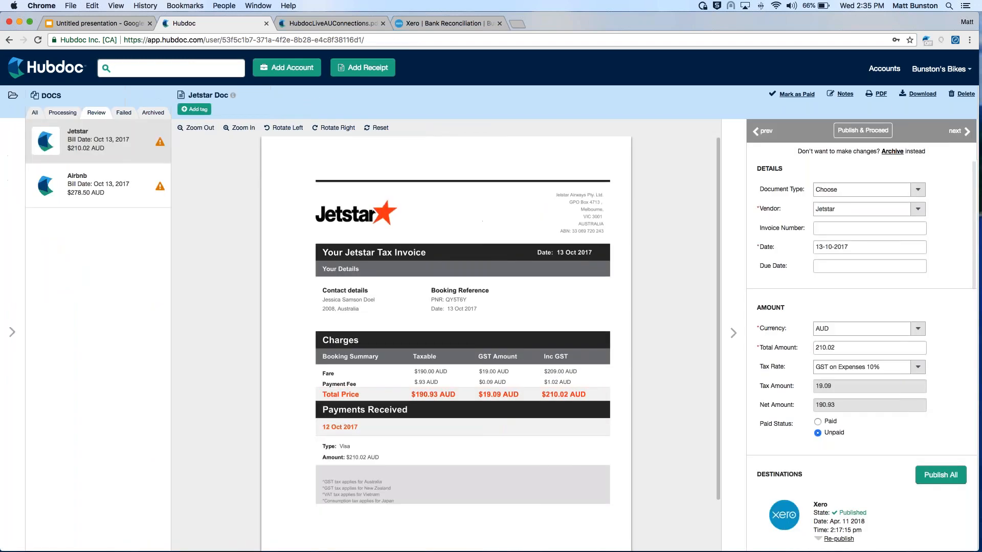
click(110, 188)
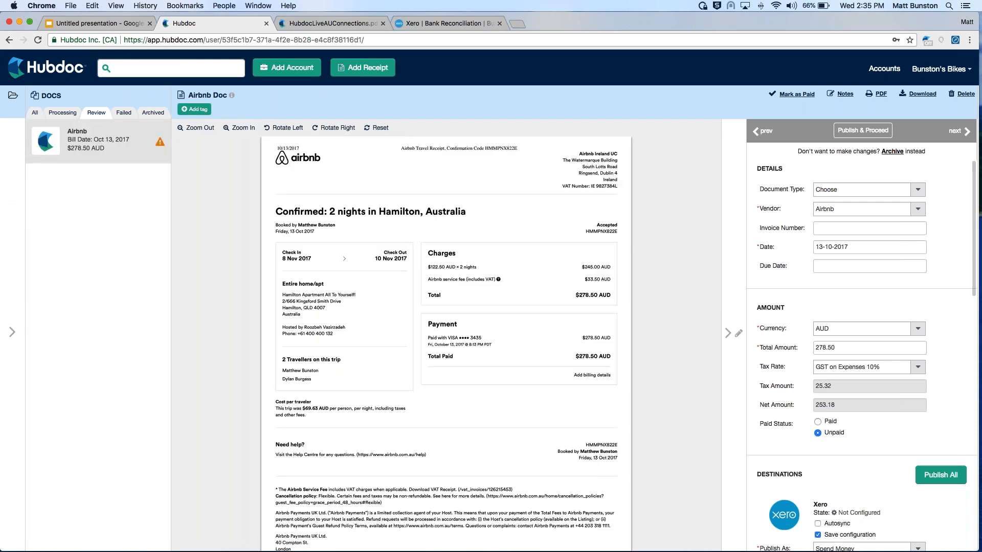
click(735, 338)
click(76, 130)
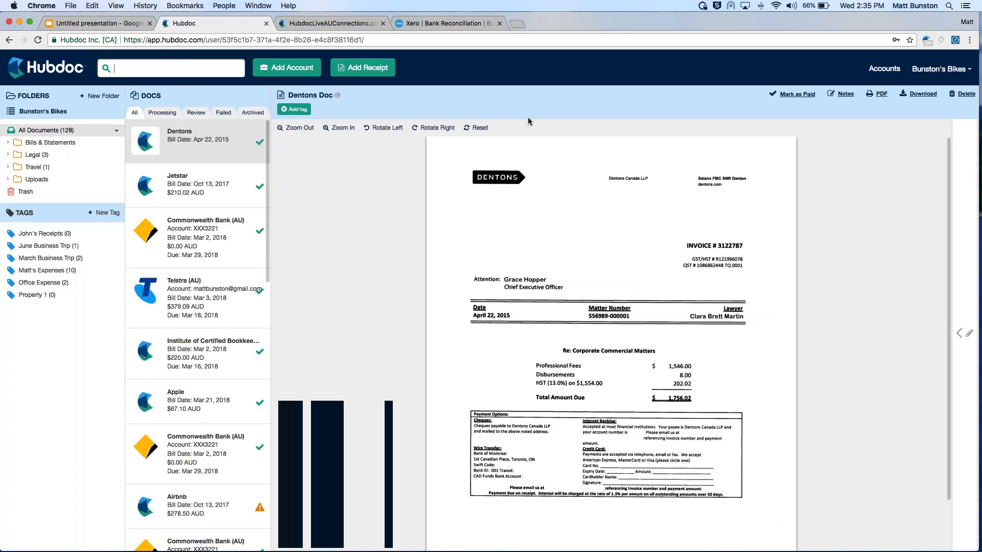
View the settings of the manual Apple vendor account, including its email alerts and Xero rules, and close them
click(873, 72)
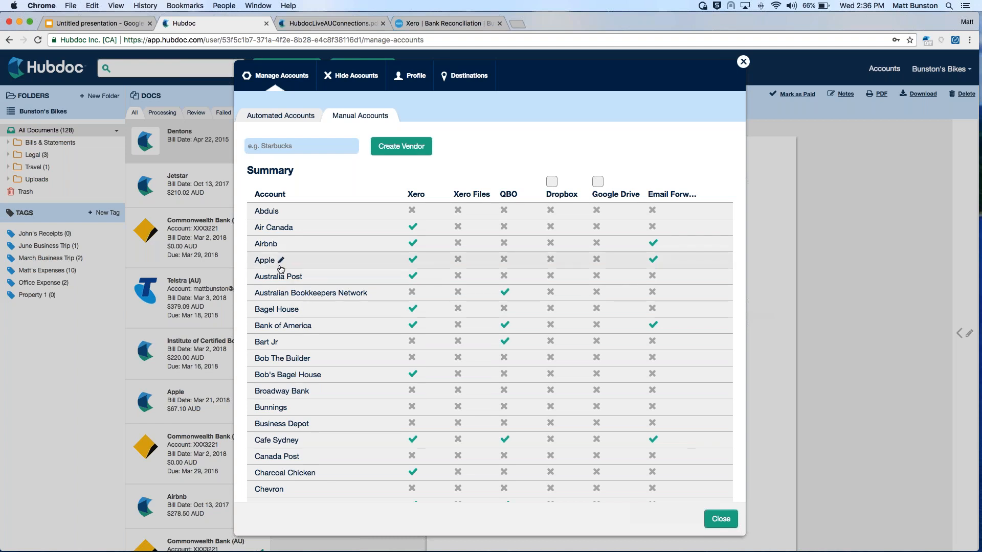
click(320, 259)
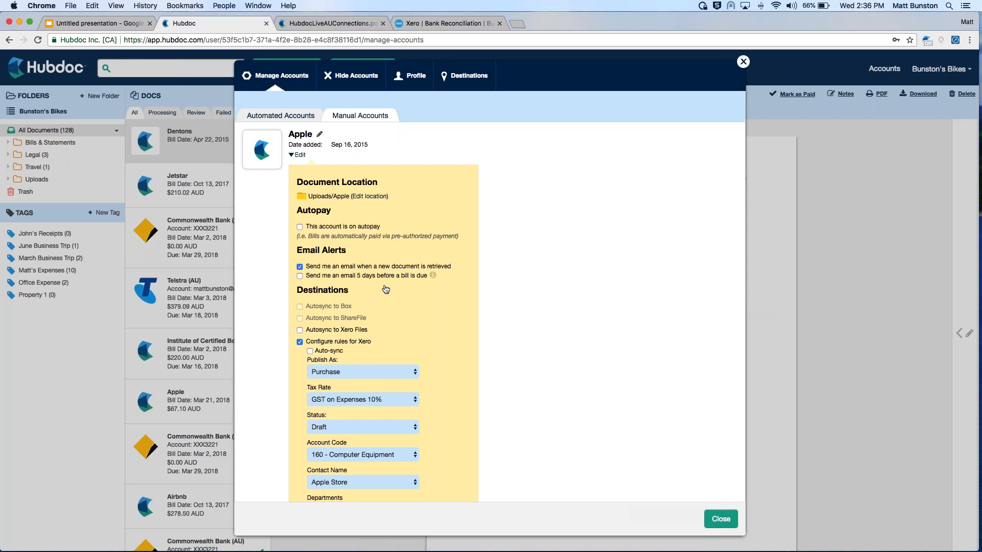
click(211, 192)
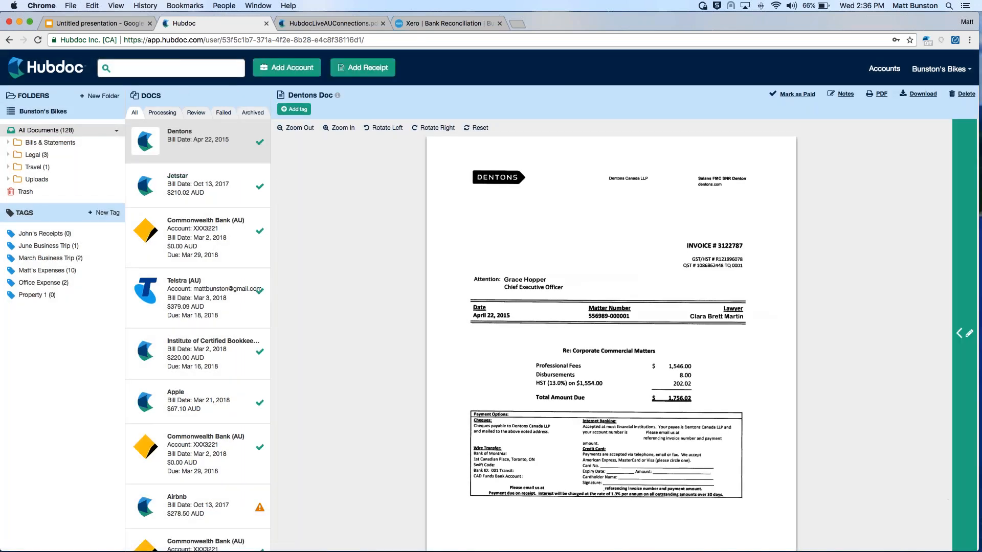
Move the April 22, 2015 Dentons document to the trash
click(966, 239)
click(13, 205)
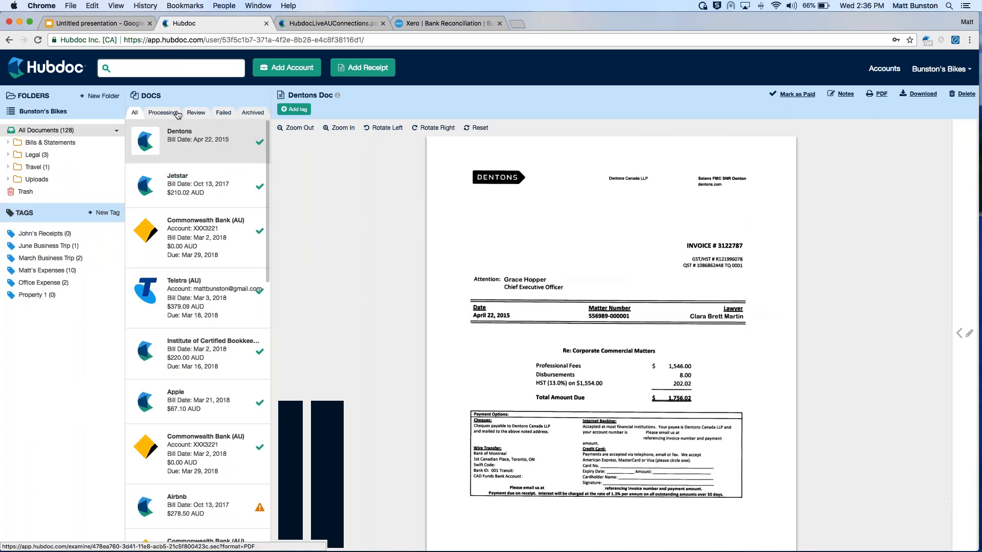
drag(198, 153, 26, 192)
key(Return)
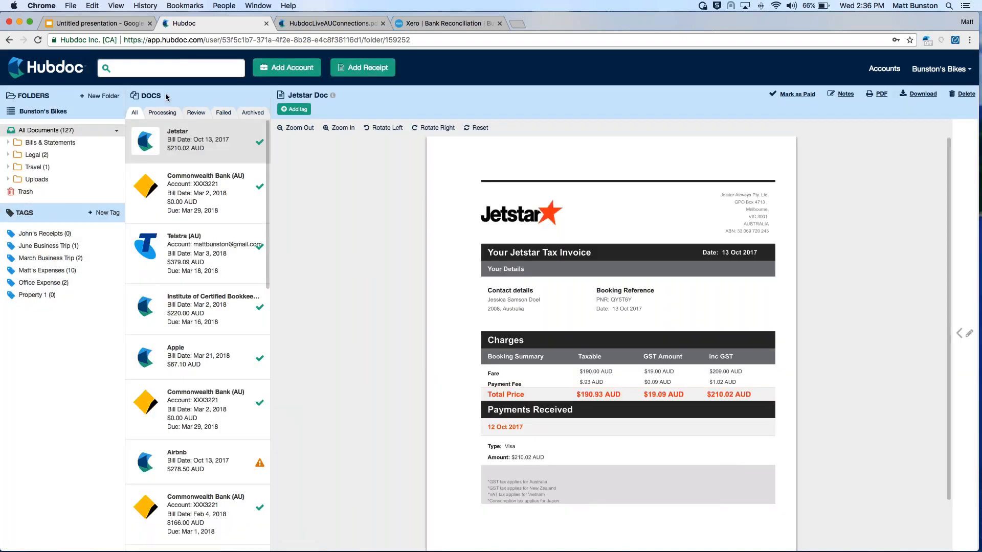
Return to the Hubdoc home page and launch ScanSnap Manager from the ScanSnap folder in the Mac's Applications
click(52, 75)
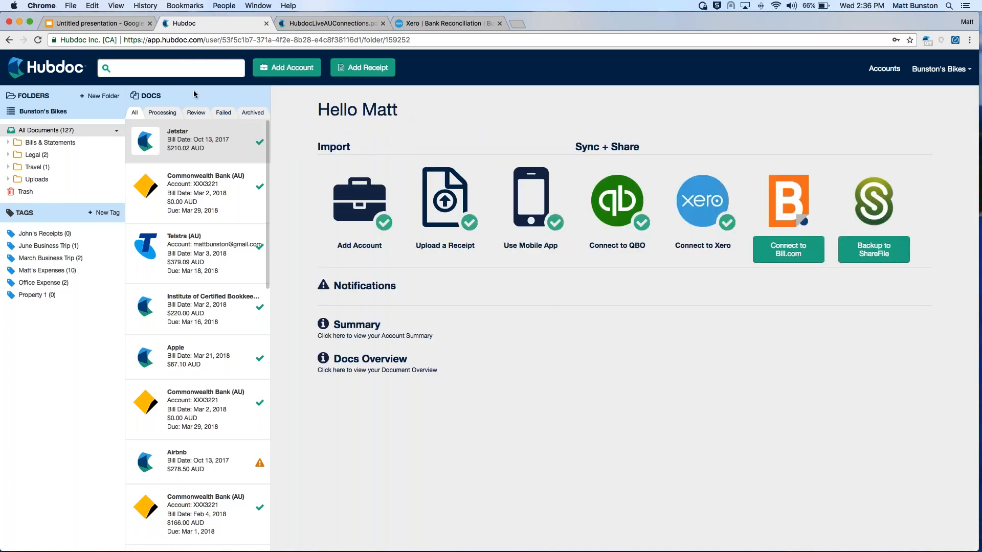
mouse_move(722, 538)
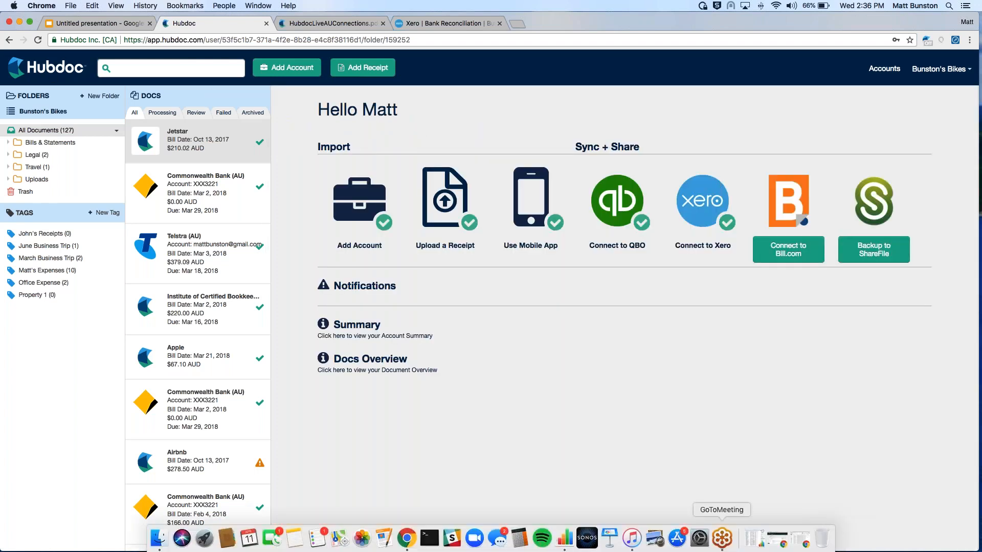
click(159, 539)
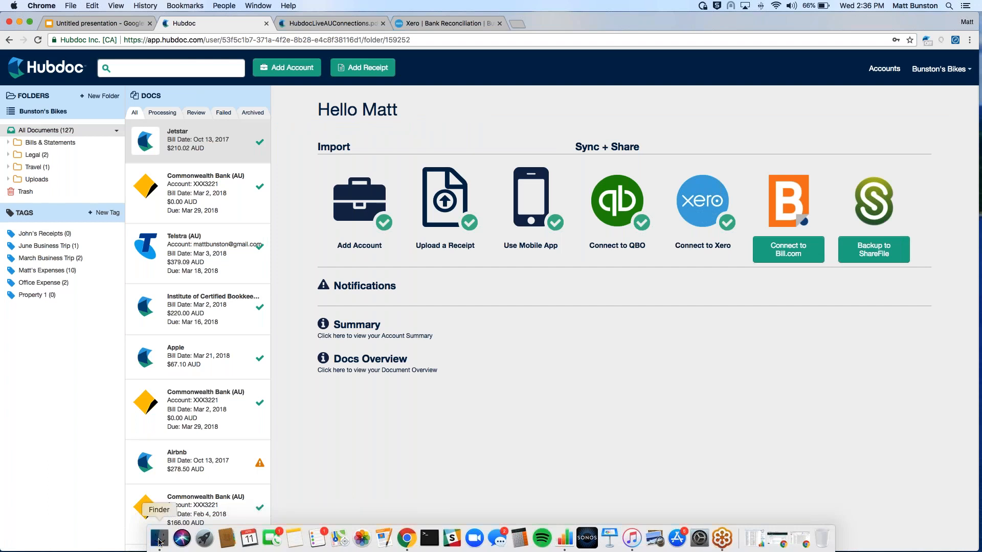
click(326, 192)
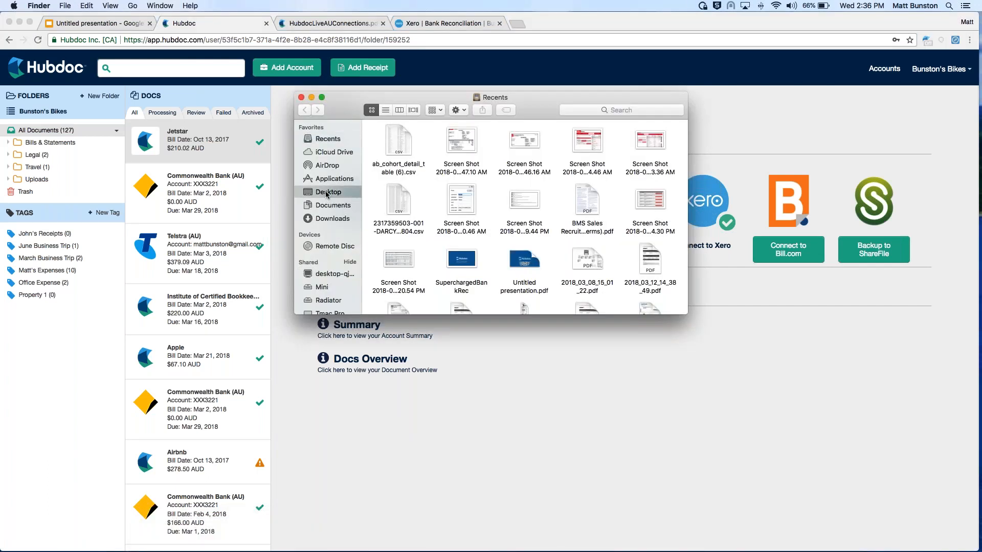
click(335, 178)
scroll(457, 205, down, 3)
scroll(408, 220, up, 6)
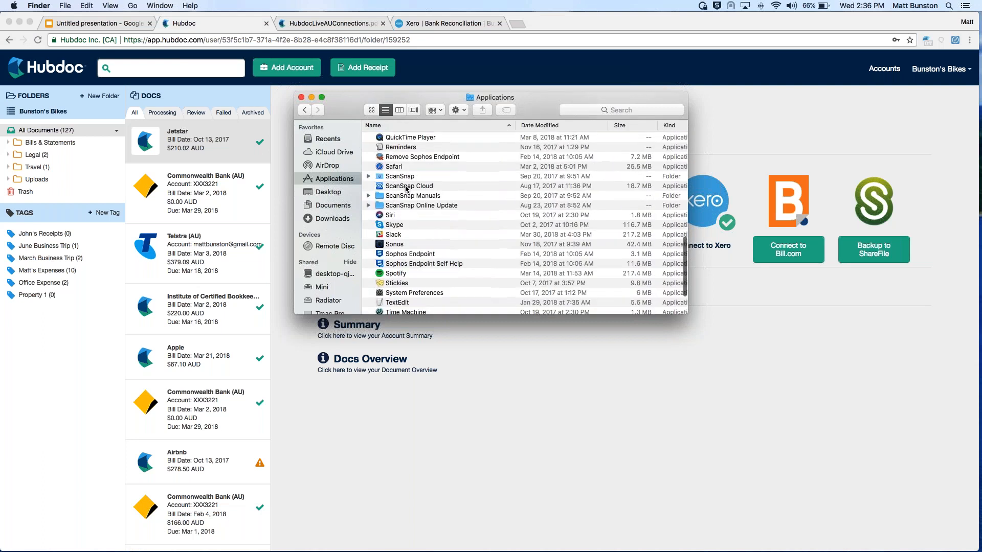
click(368, 176)
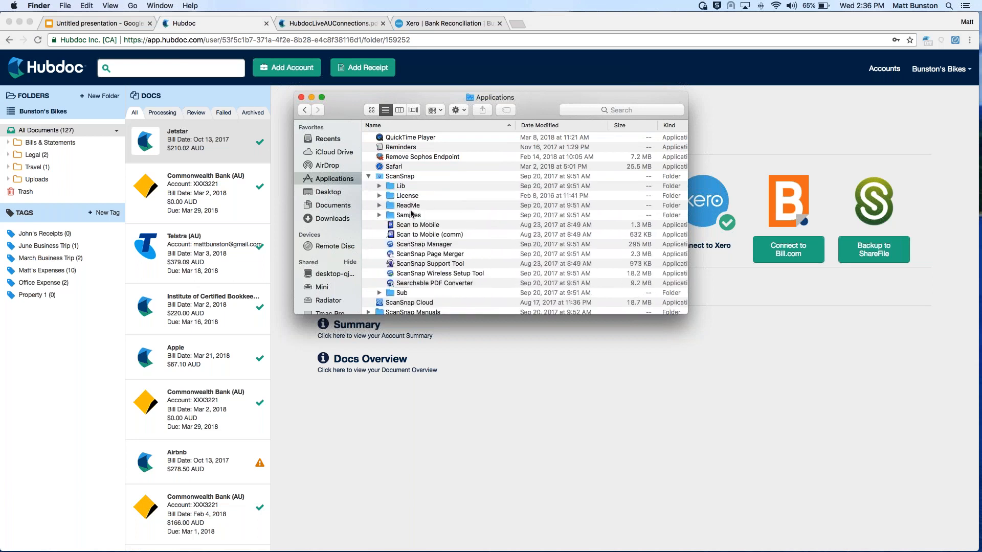
click(443, 245)
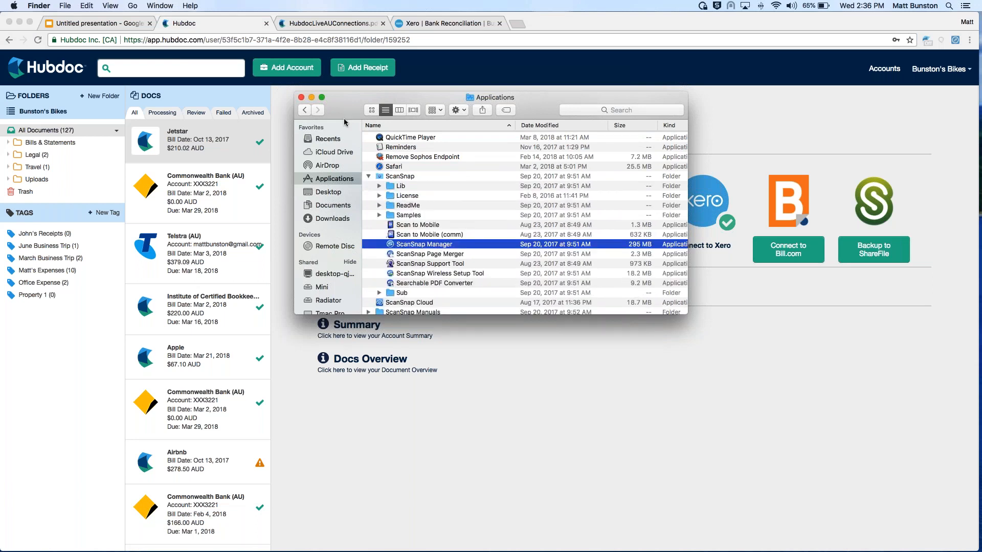
click(301, 97)
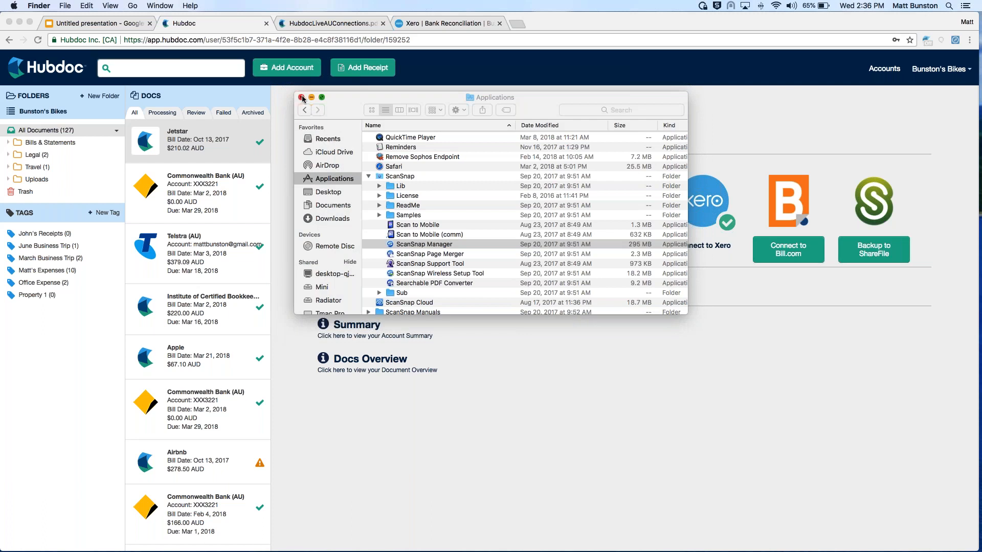
click(301, 98)
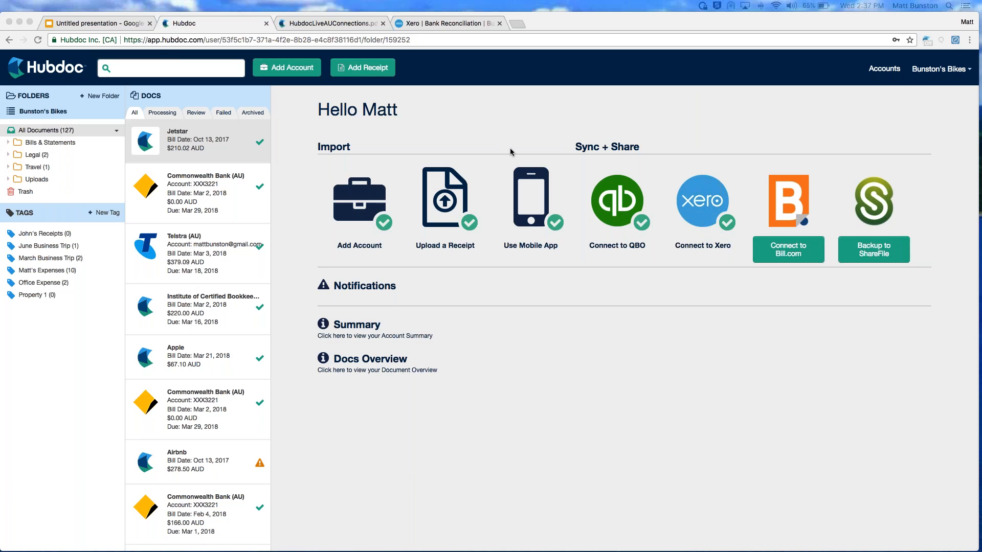
Show the scan profiles in ScanSnap Manager and open the scan settings for the Bunston's Bikes profile
mouse_move(622, 551)
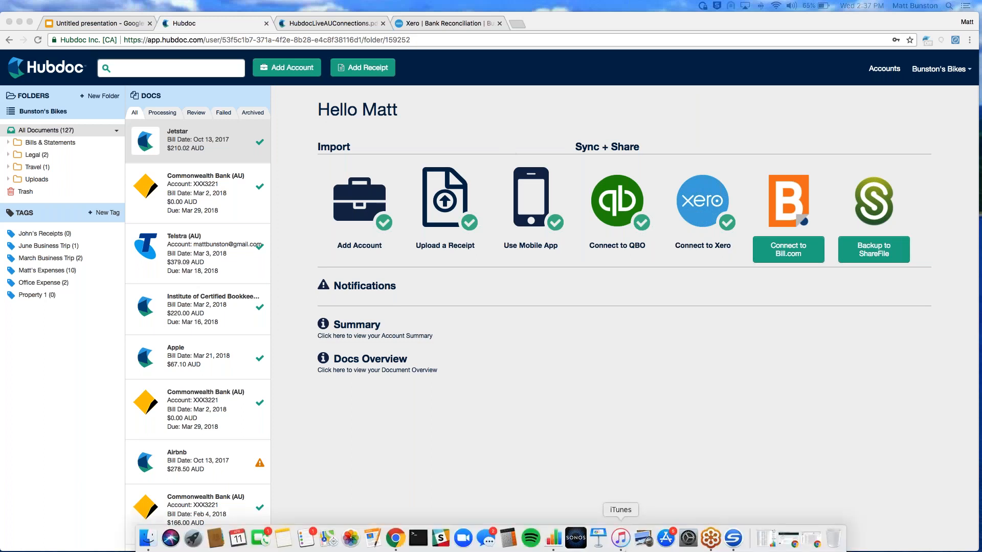
click(735, 537)
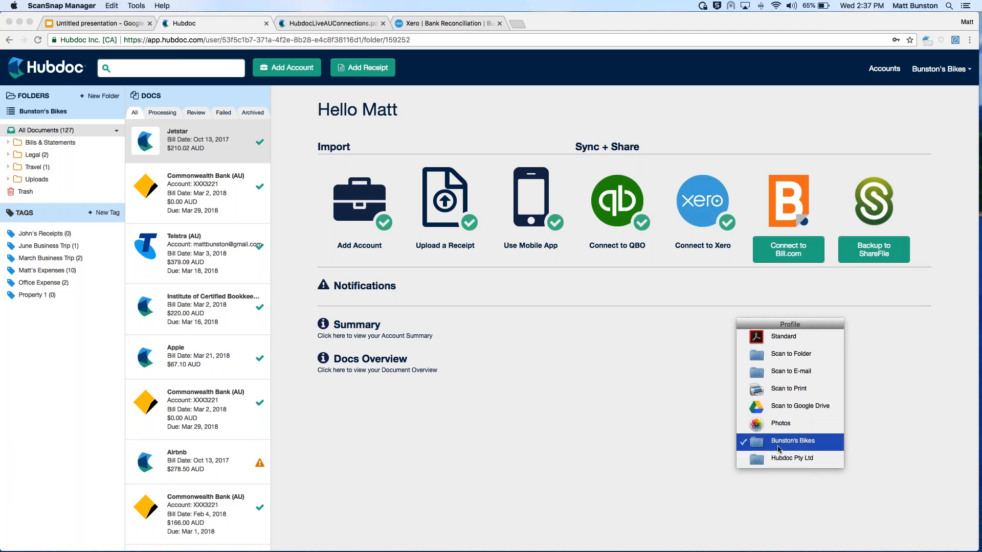
click(52, 5)
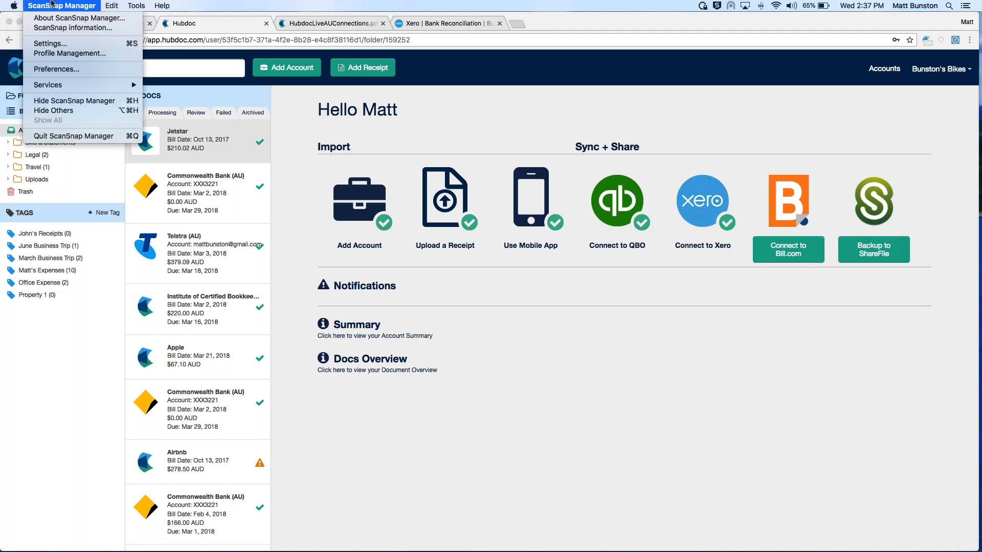
click(64, 44)
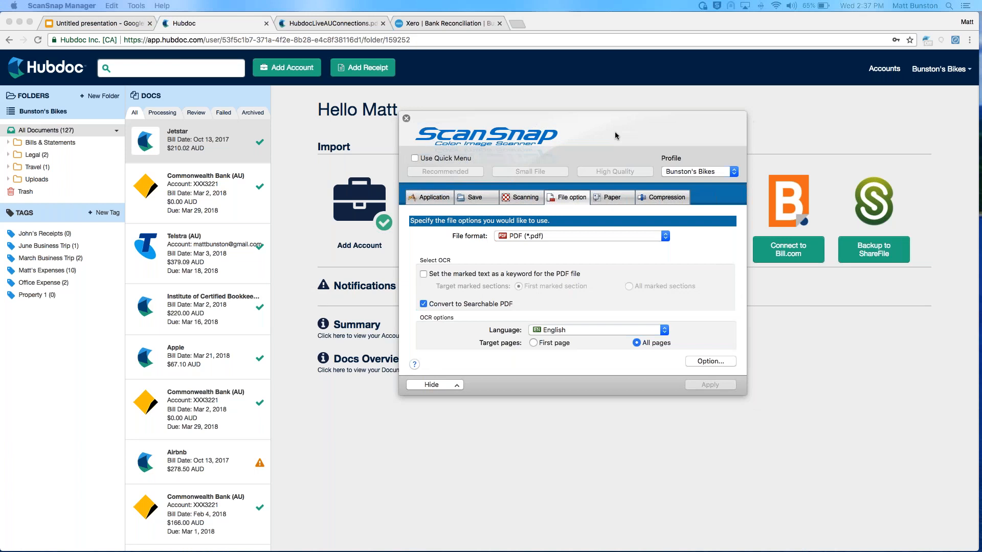
Examine the Bunston's Bikes profile's application choices, keeping Scan to Folder, and view its image saving folder
click(437, 196)
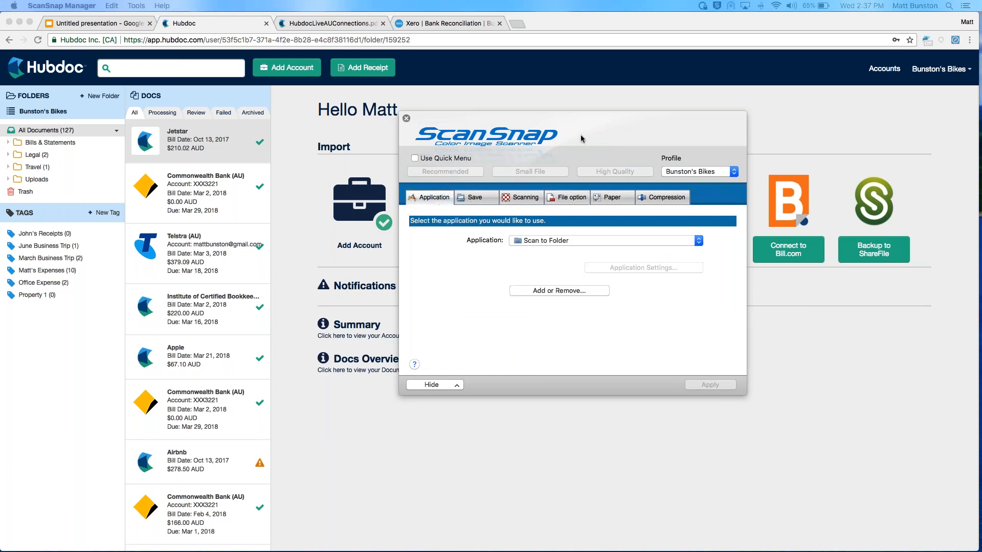
click(533, 240)
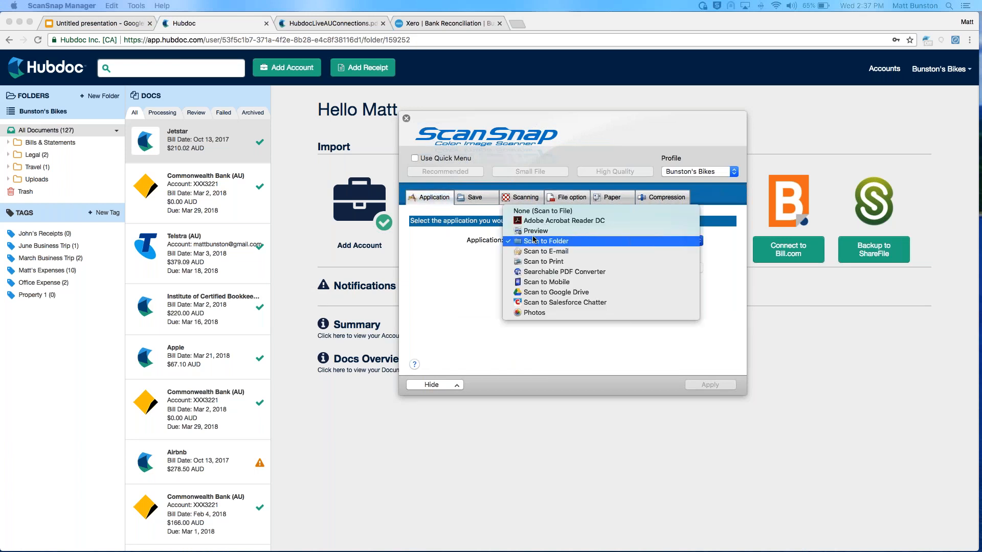
click(533, 241)
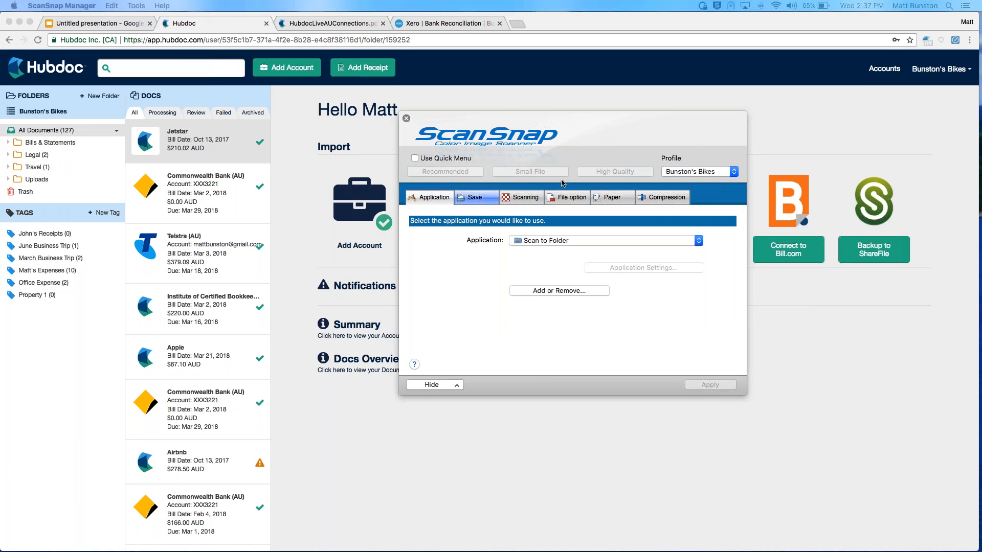
click(685, 172)
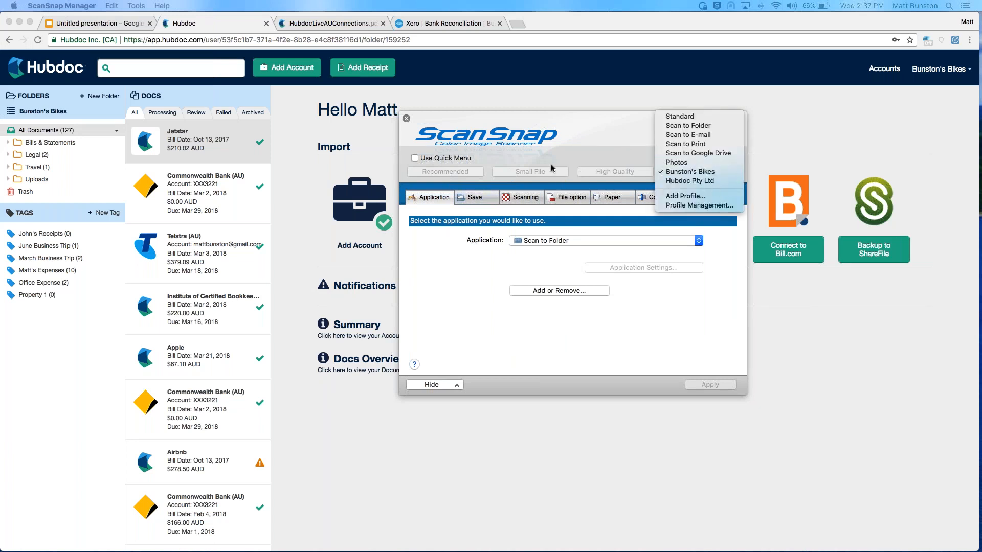
click(536, 183)
click(475, 197)
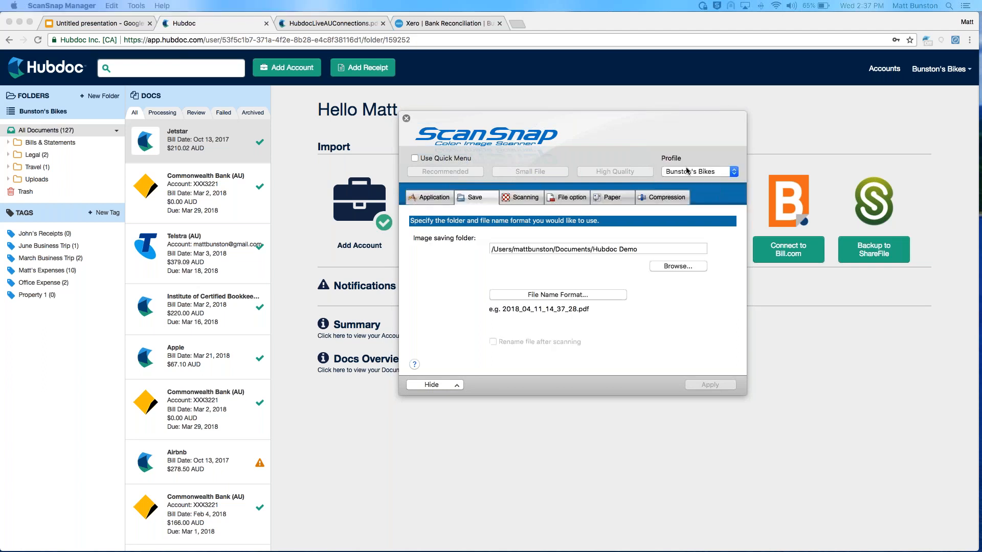
Switch to the Hubdoc Pty Ltd scan profile to compare its image saving folder, and switch back to Bunston's Bikes
click(701, 172)
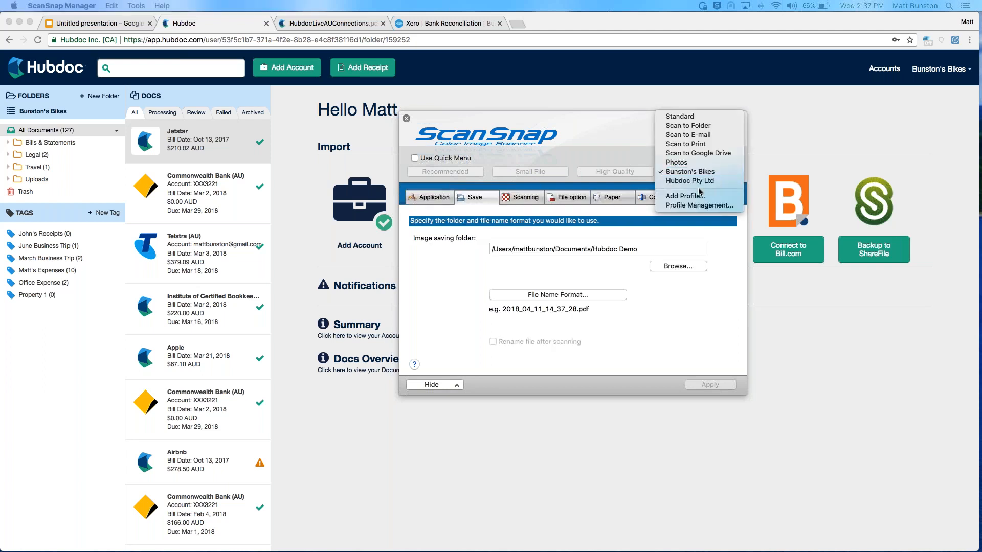
click(699, 182)
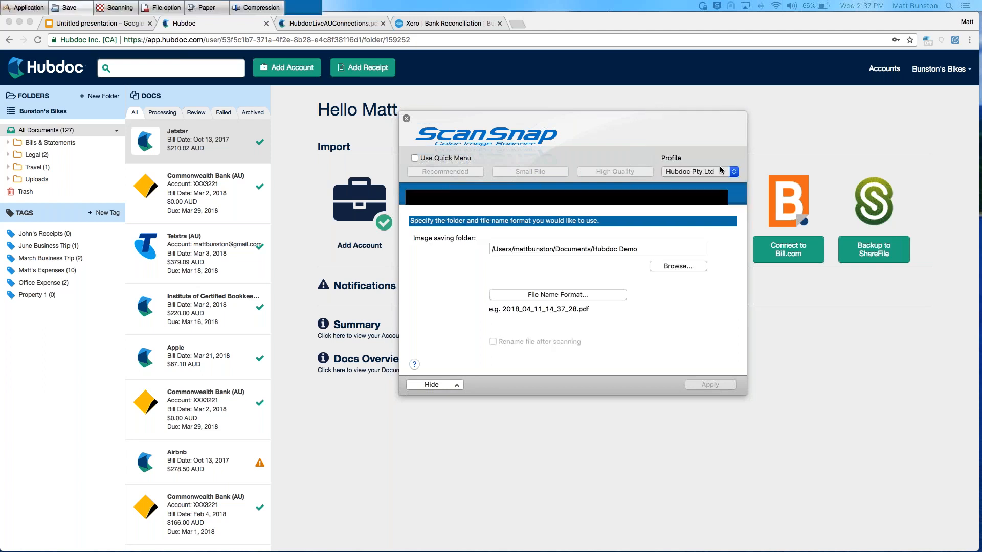
click(688, 173)
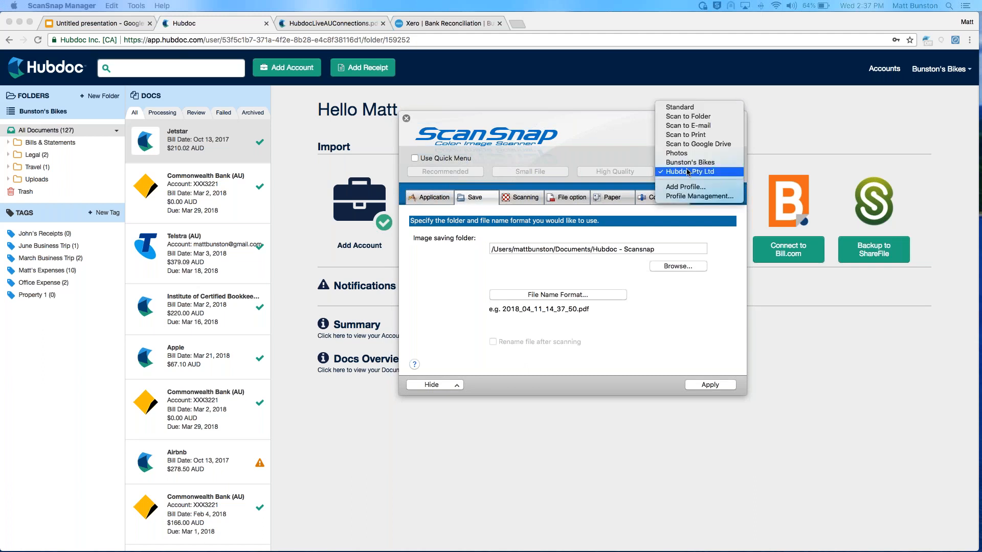
click(698, 162)
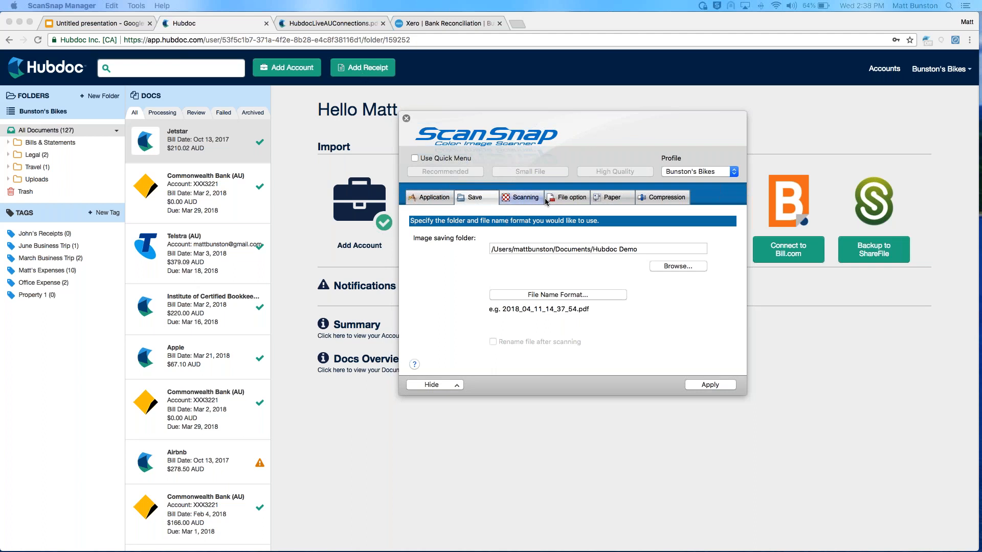
View the scanning settings and file options of the Bunston's Bikes scan profile
click(522, 200)
click(564, 200)
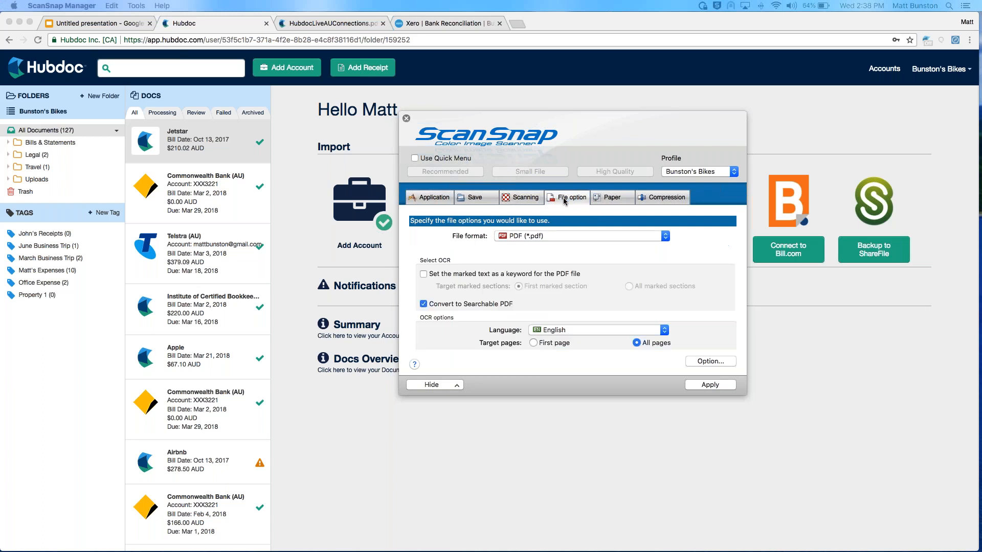
Keep PDF as the Bunston's Bikes file format with one PDF file per 1 page, apply the profile settings and close them
click(512, 237)
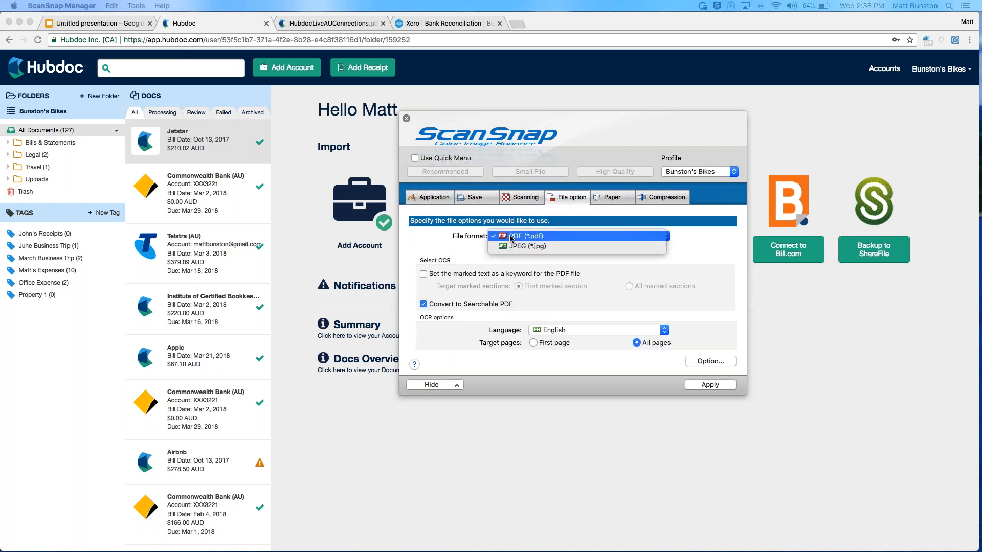
click(484, 247)
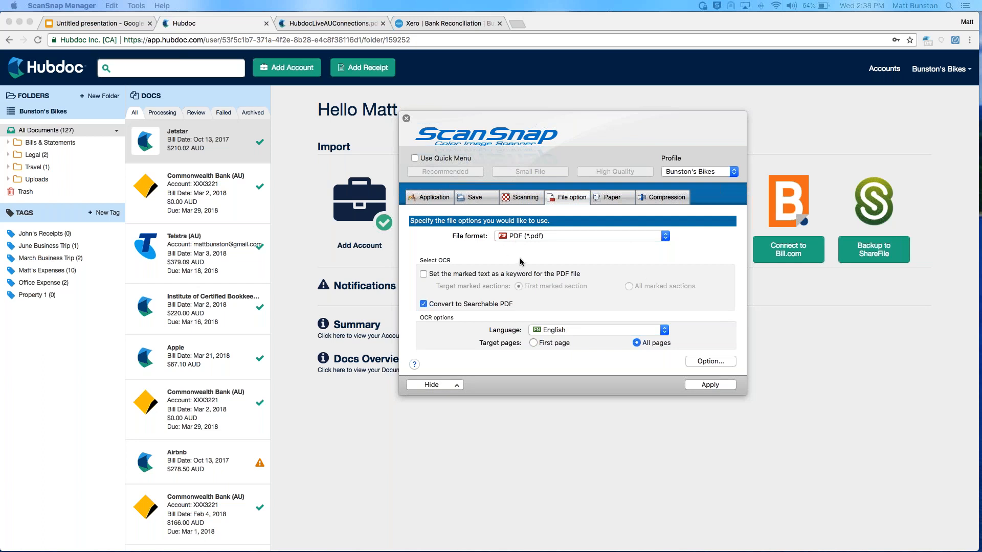
click(699, 362)
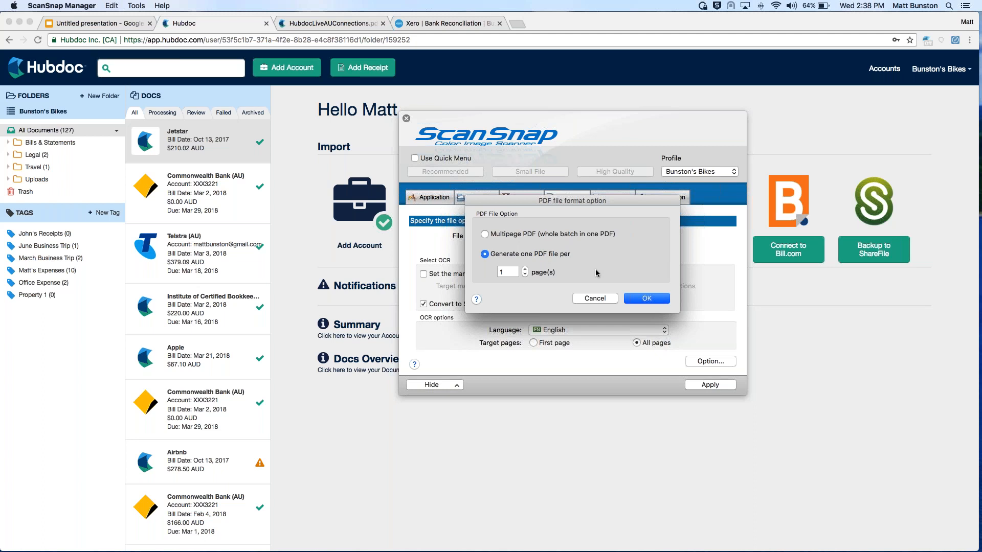
click(646, 299)
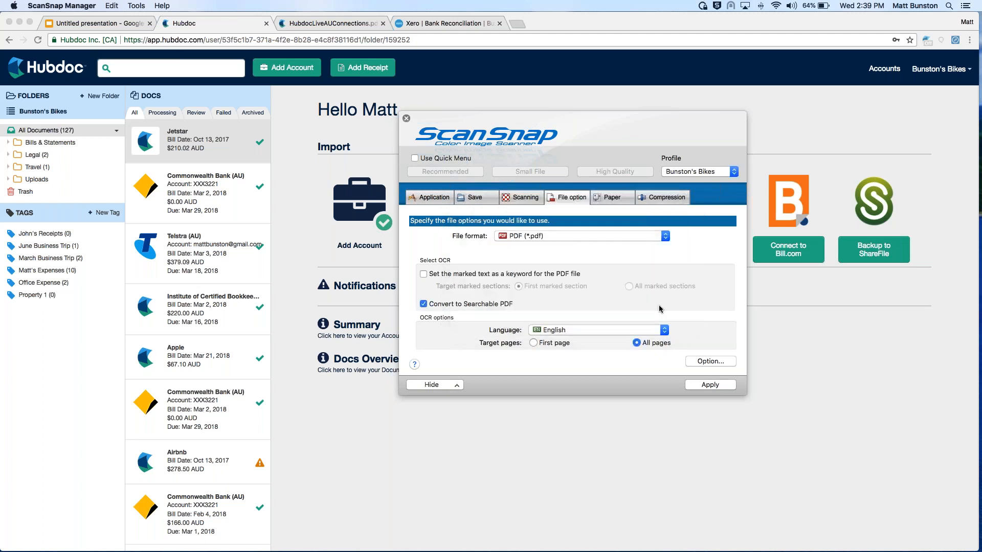
click(711, 385)
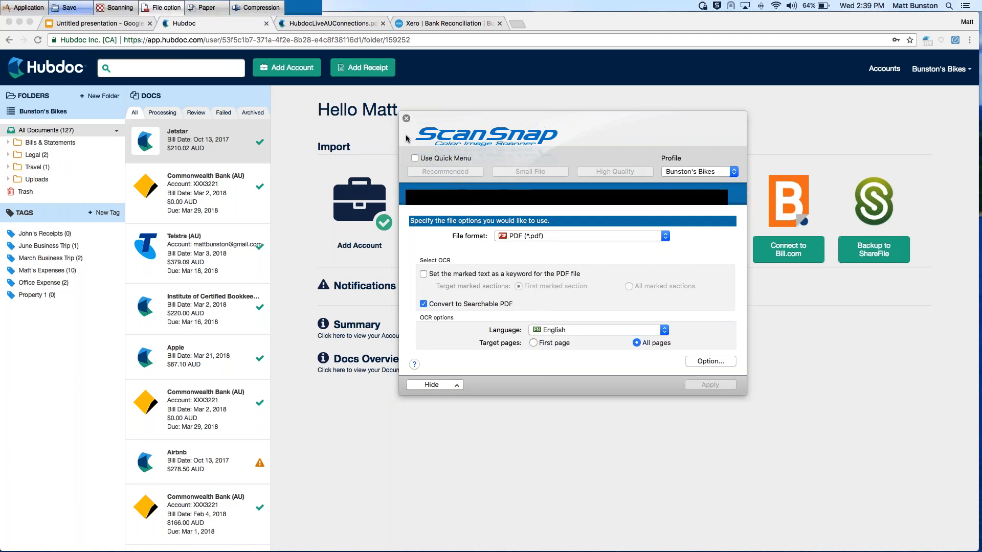
click(407, 119)
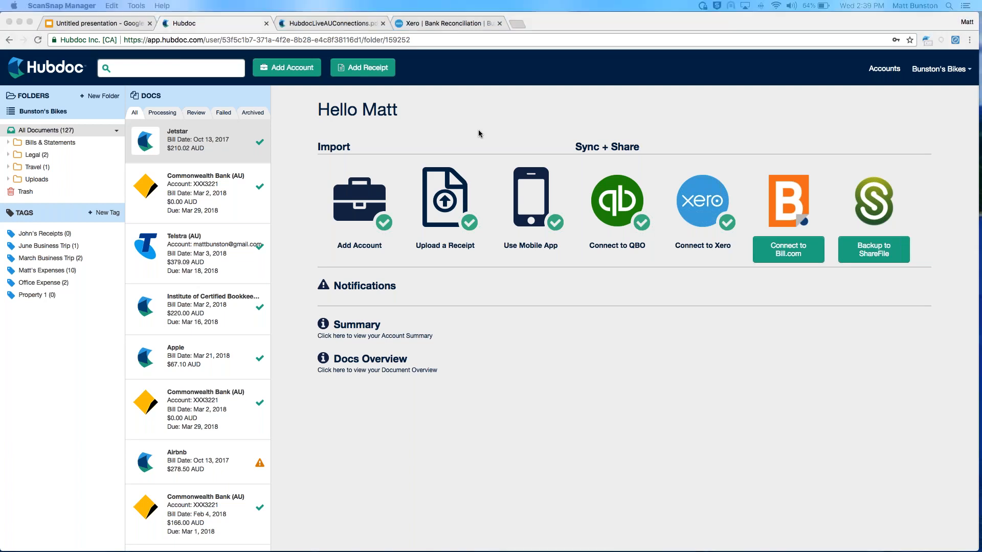
Finish the two-page scan in ScanSnap Manager, switch to Hubdoc and browse the Documents folder for receipts to add
mouse_move(819, 547)
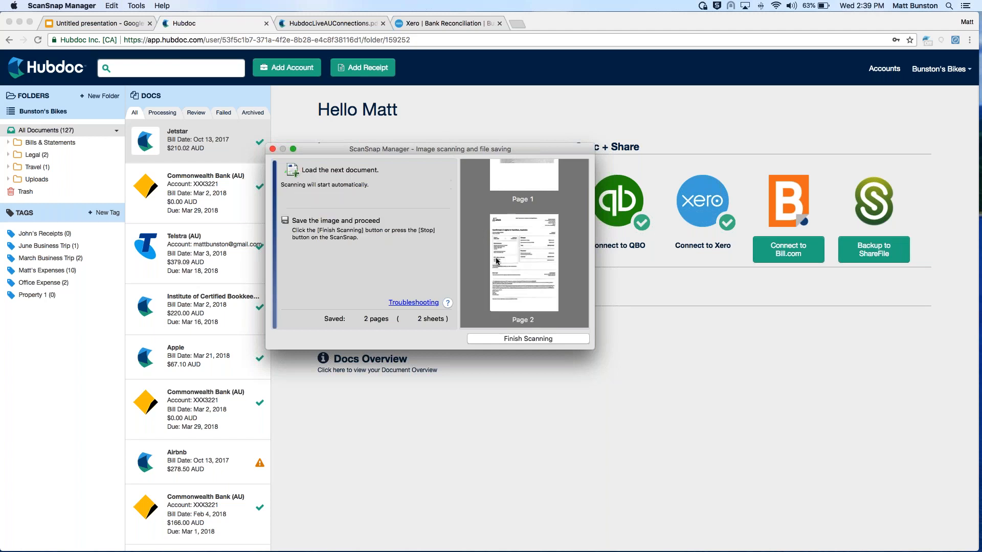
click(528, 339)
click(371, 72)
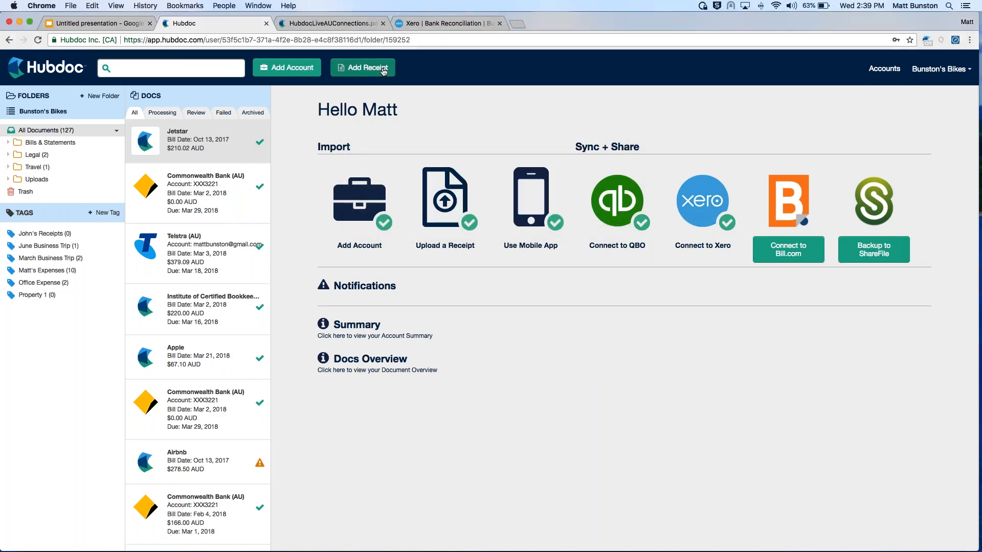
click(371, 69)
click(314, 241)
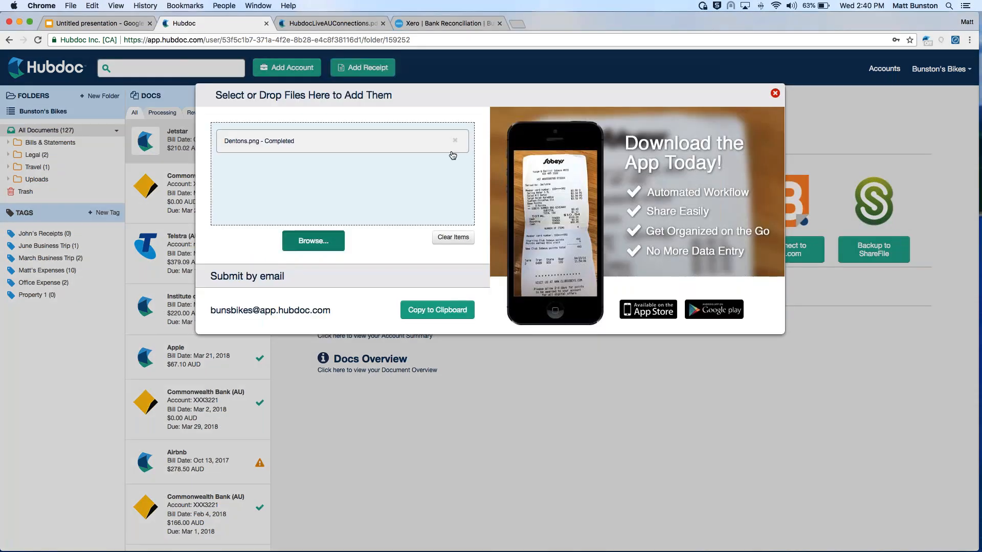
click(532, 60)
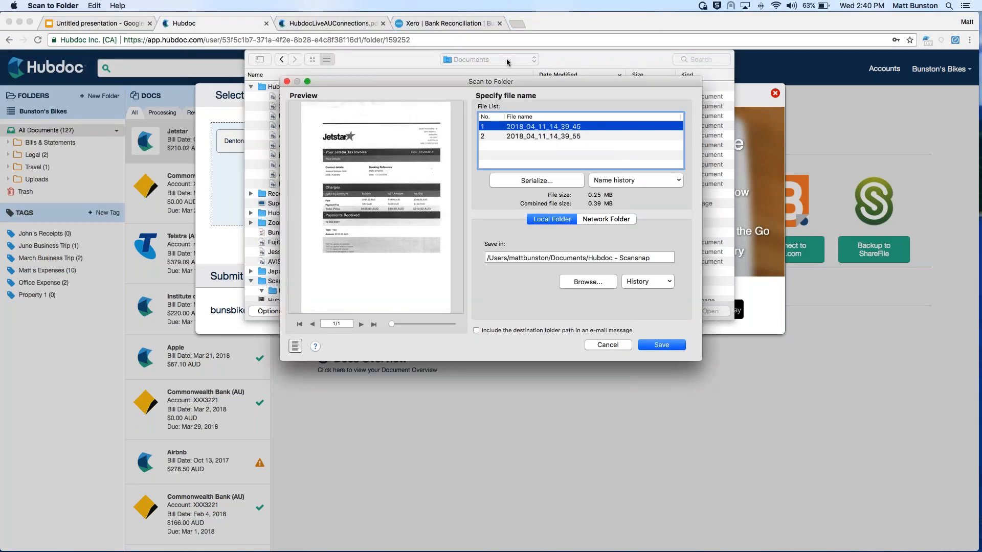
click(590, 56)
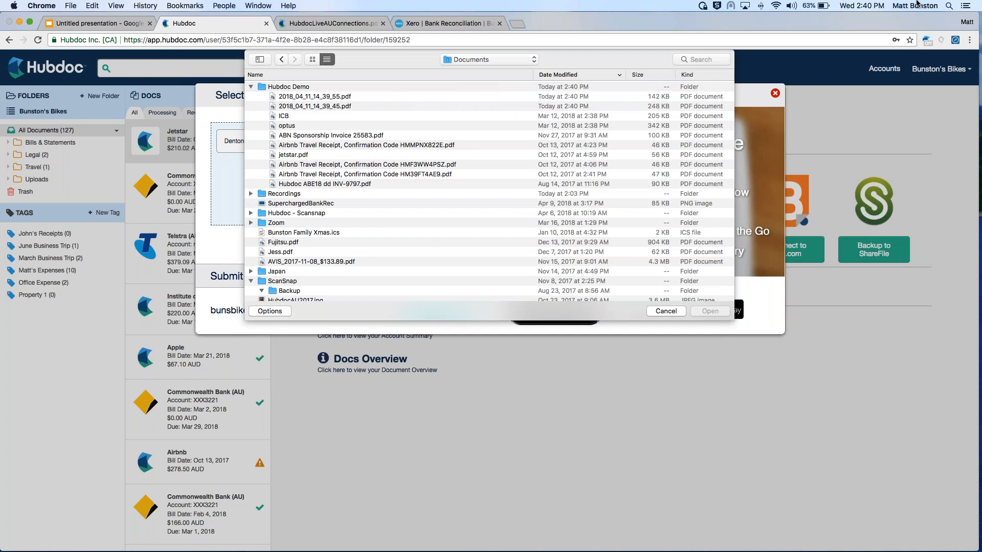
Upload 2018_04_11_14_39_55.pdf and 2018_04_11_14_39_45.pdf from the Hubdoc Demo folder, clear the completed items and close the upload dialog
click(311, 96)
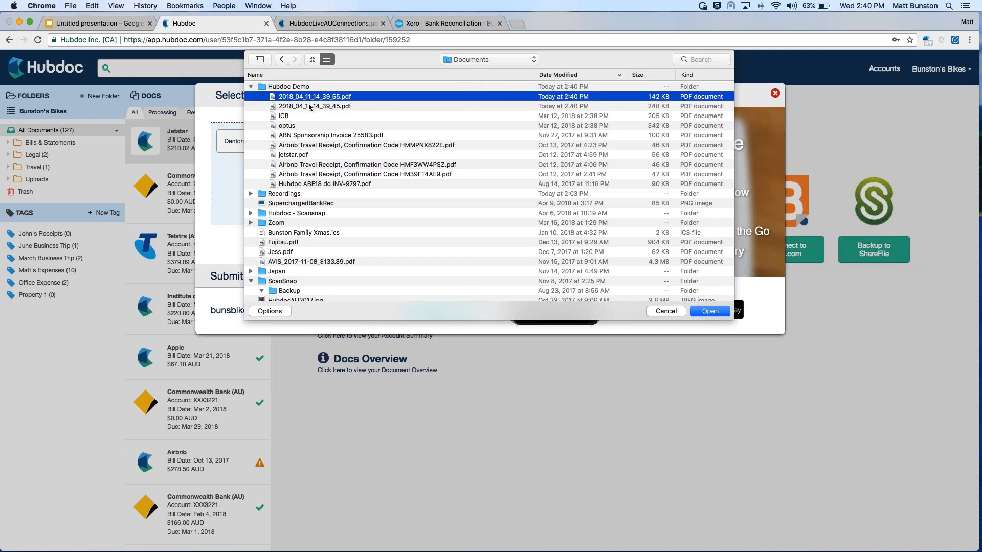
click(323, 106)
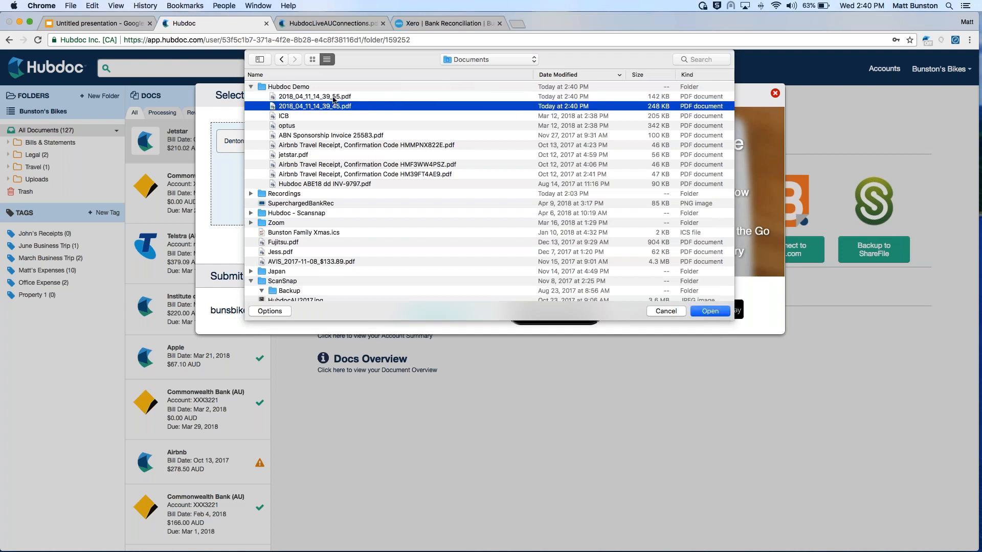
shift+click(334, 97)
click(708, 312)
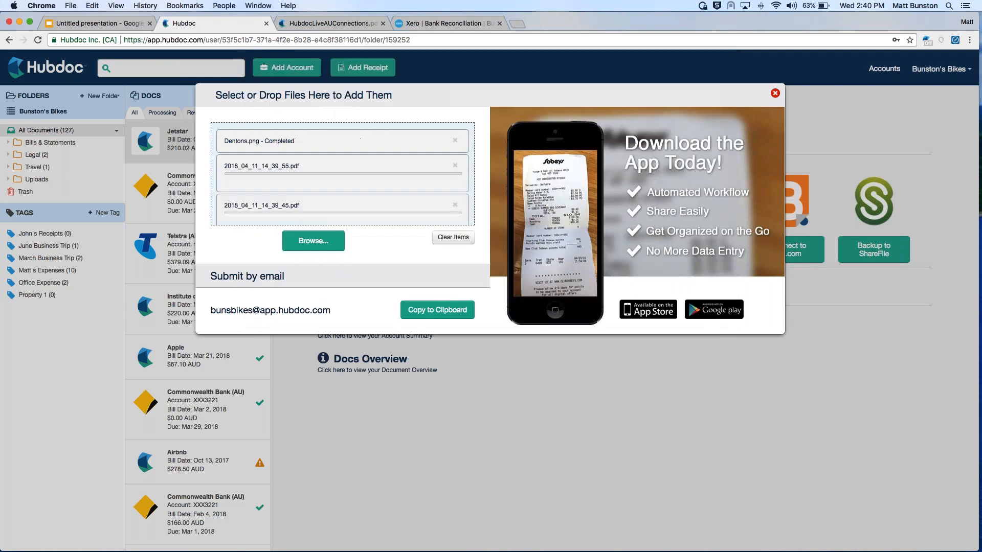
click(453, 237)
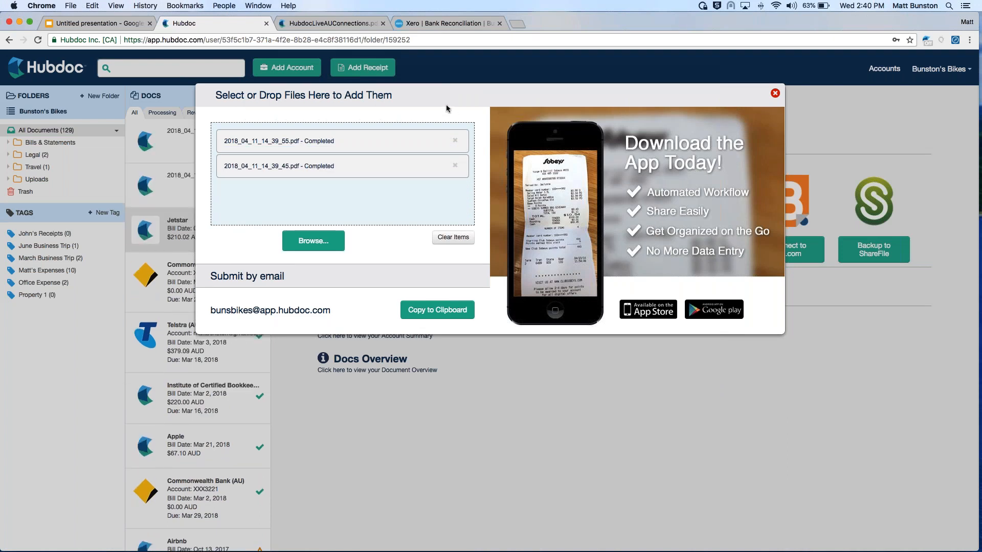
click(462, 504)
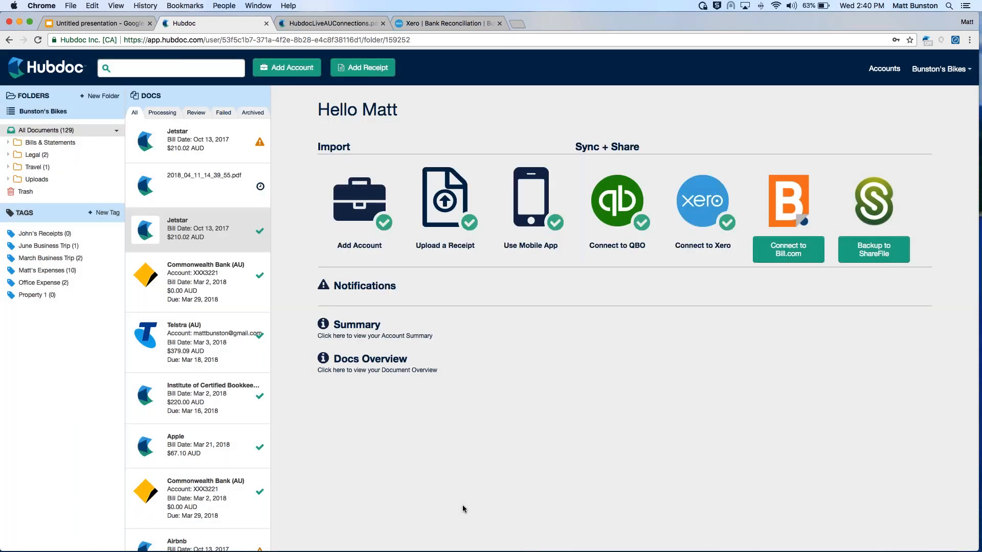
View the newly uploaded Jetstar invoice and the scanned Airbnb receipt in the document list
click(193, 141)
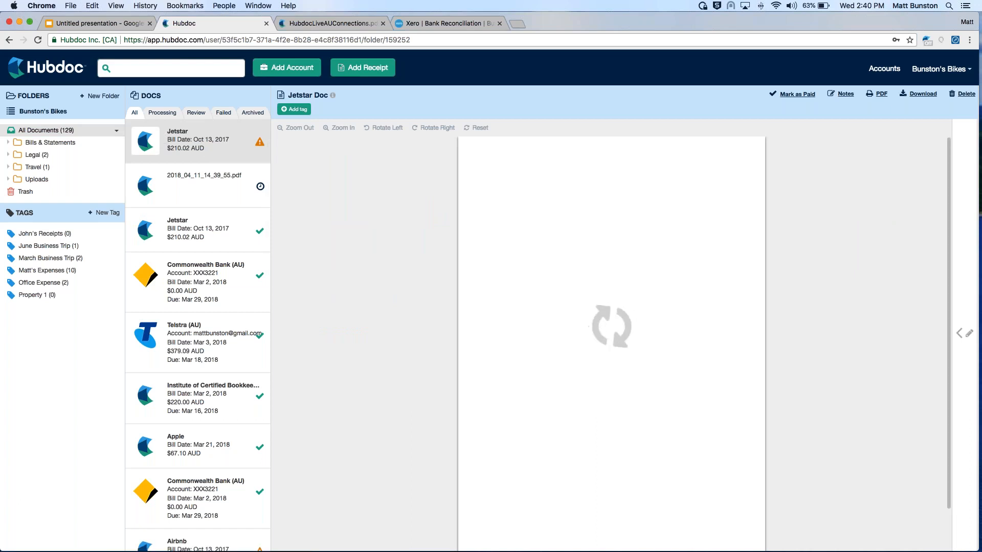
click(194, 187)
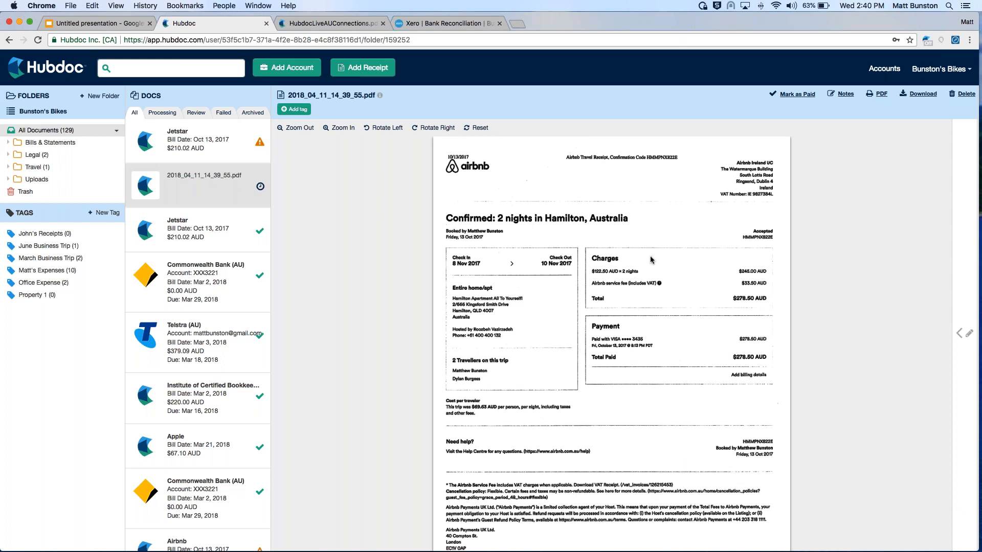
scroll(697, 307, down, 3)
scroll(685, 307, up, 3)
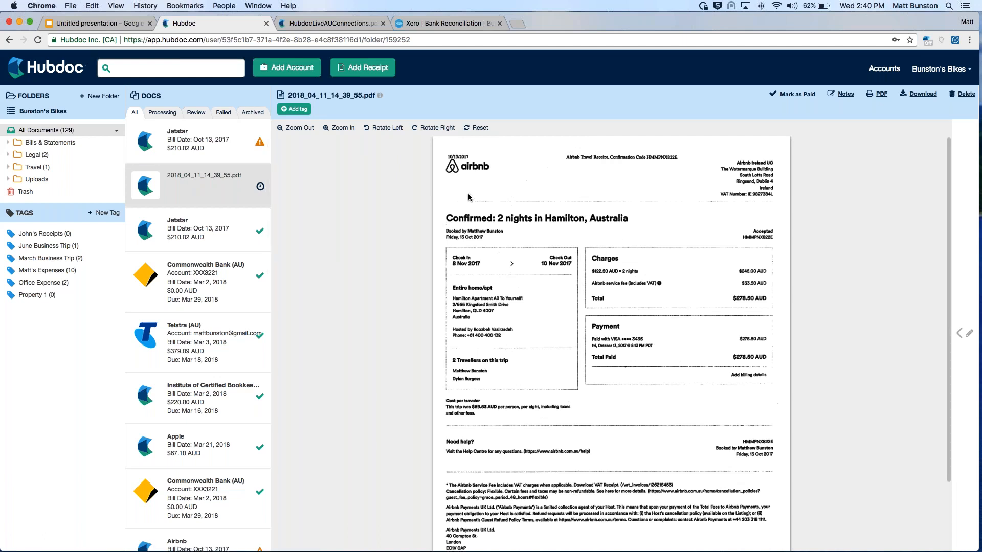
click(189, 151)
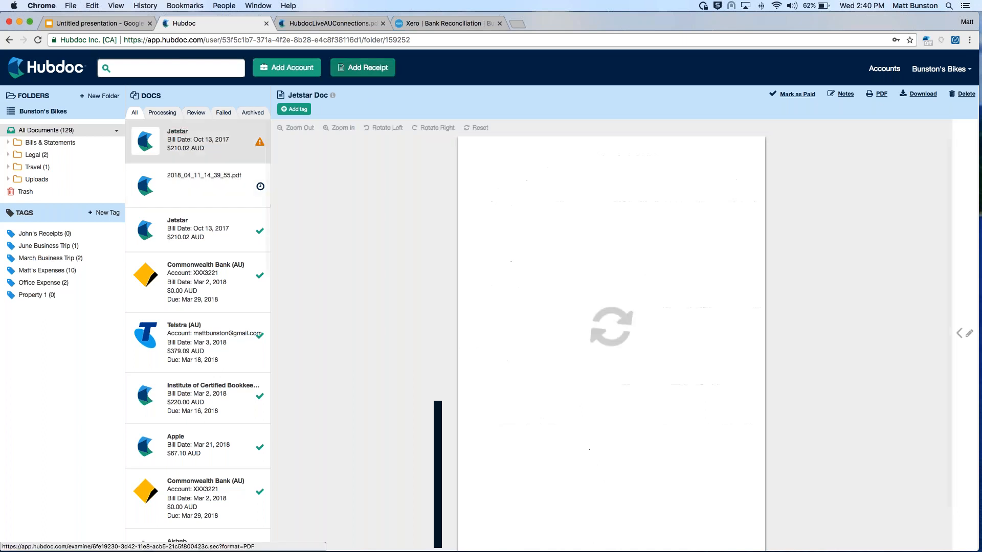
Browse for receipt files to add again, and cancel saving the two scans in the Scan to Folder dialog
click(364, 69)
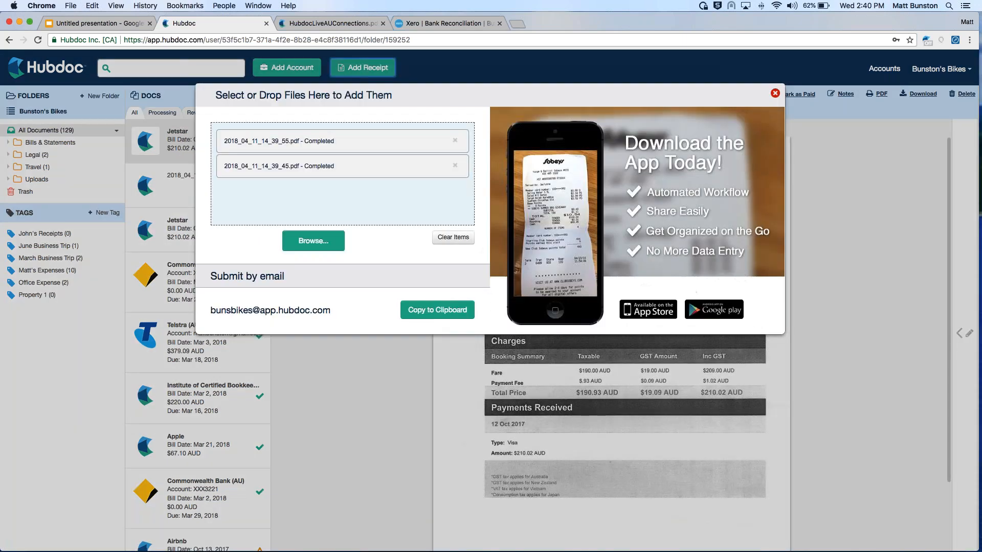
click(312, 241)
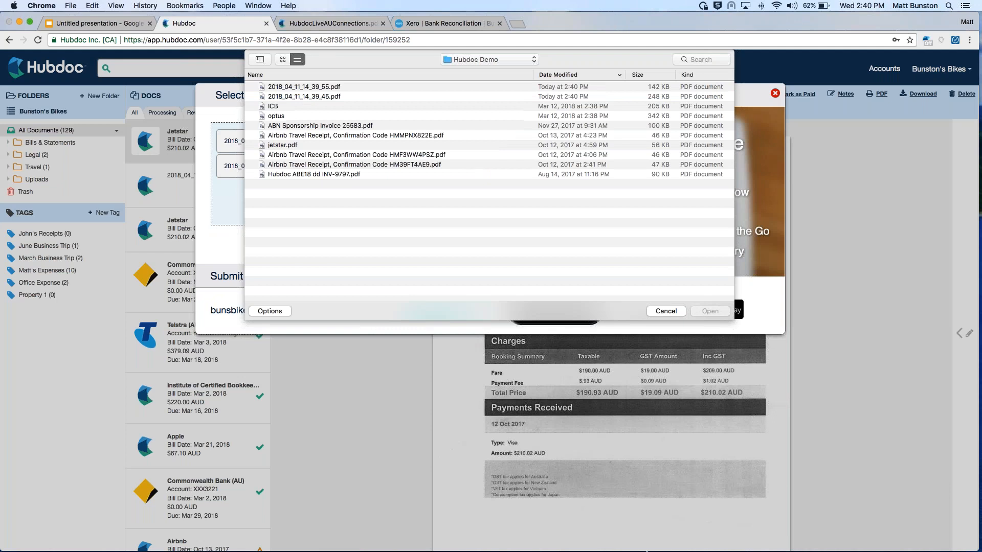
mouse_move(749, 547)
click(721, 538)
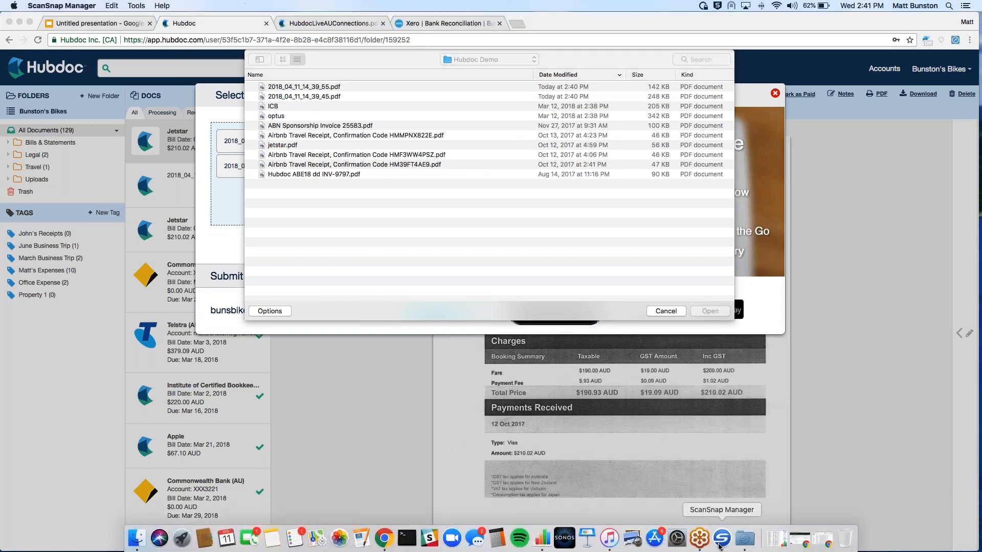
click(613, 347)
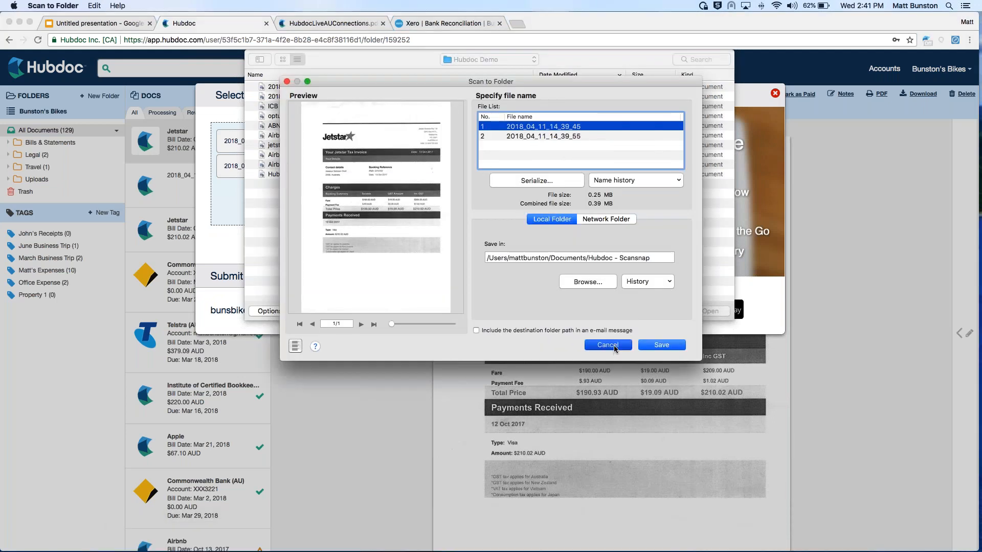
click(568, 198)
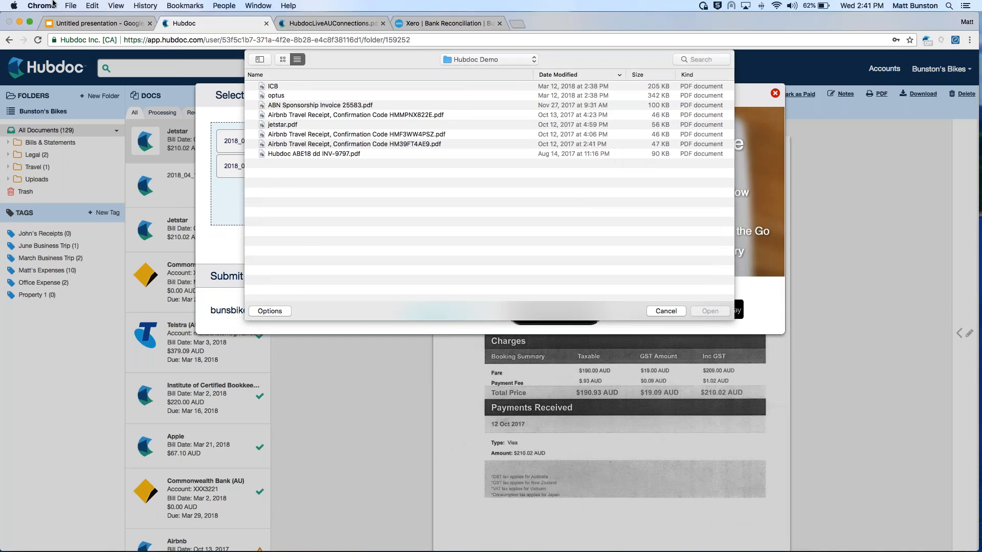
Reopen the ScanSnap Manager scan settings and view the dialog for adding a new profile without creating one
key(ctrl+Up)
click(733, 538)
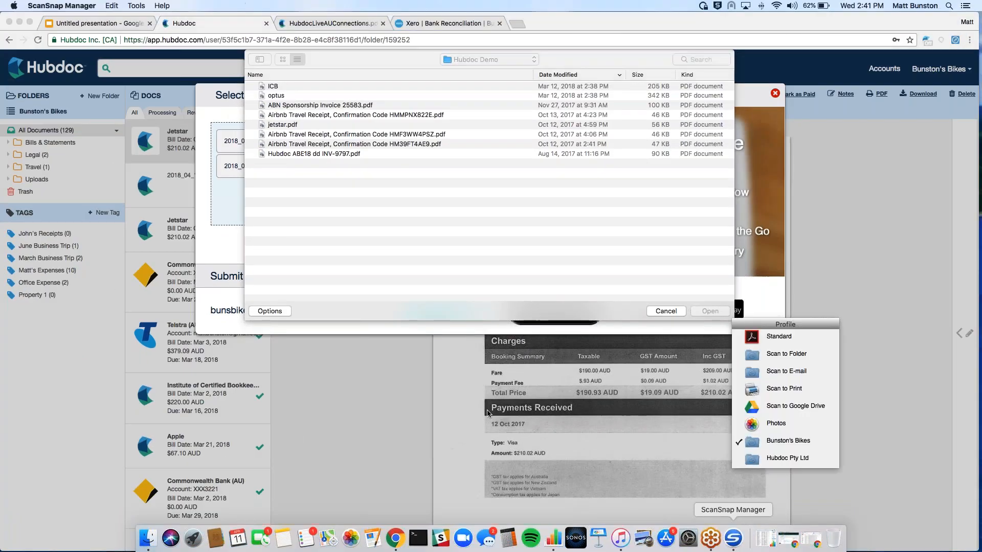
click(75, 5)
click(68, 43)
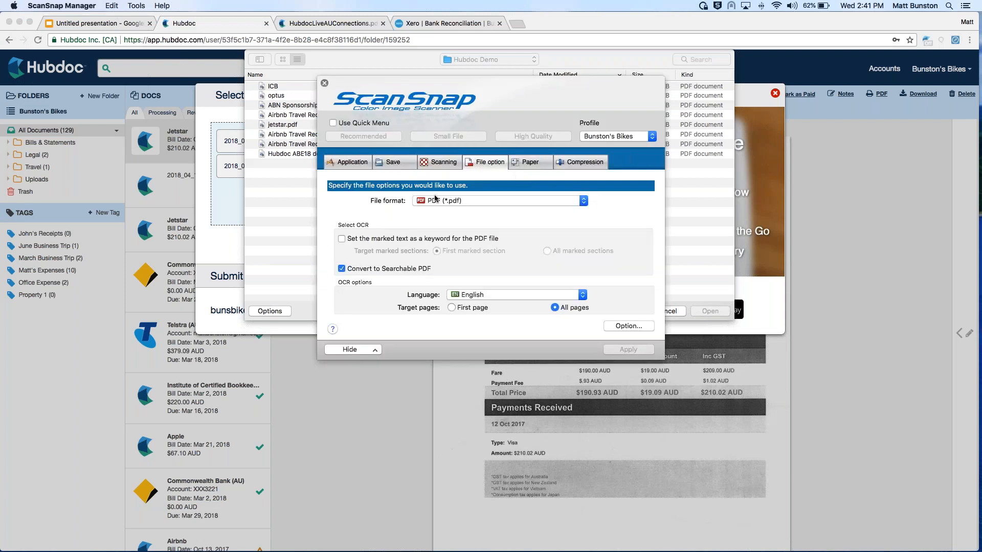
click(616, 136)
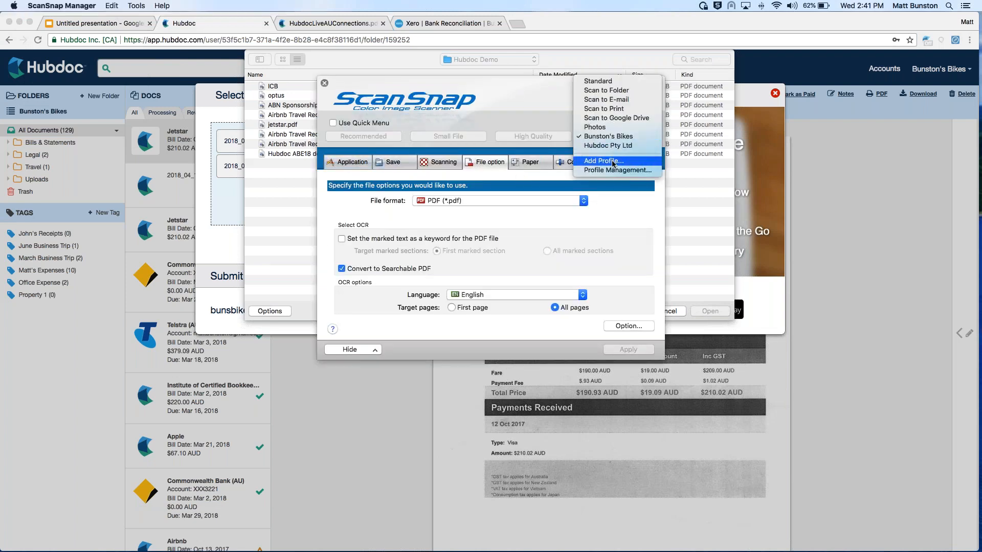
click(613, 161)
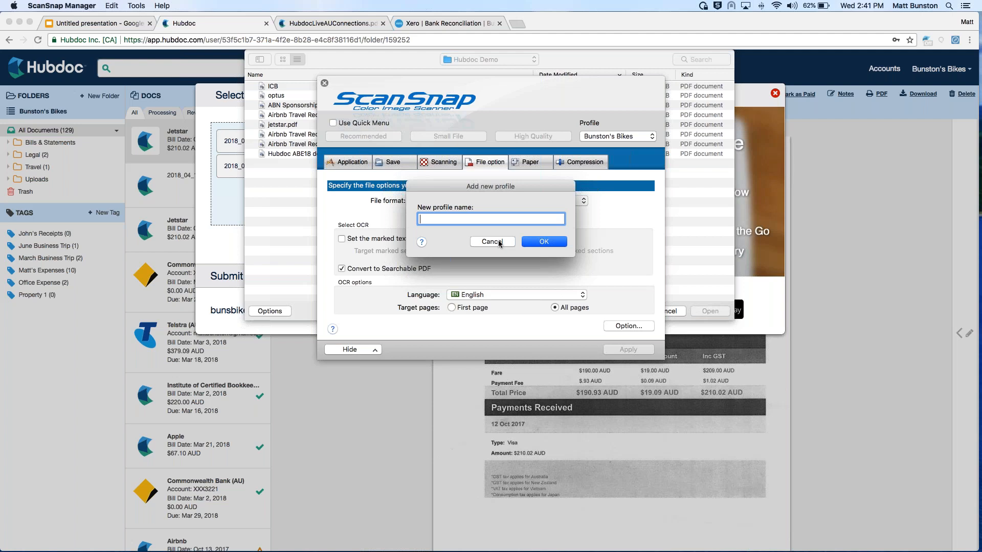
click(498, 240)
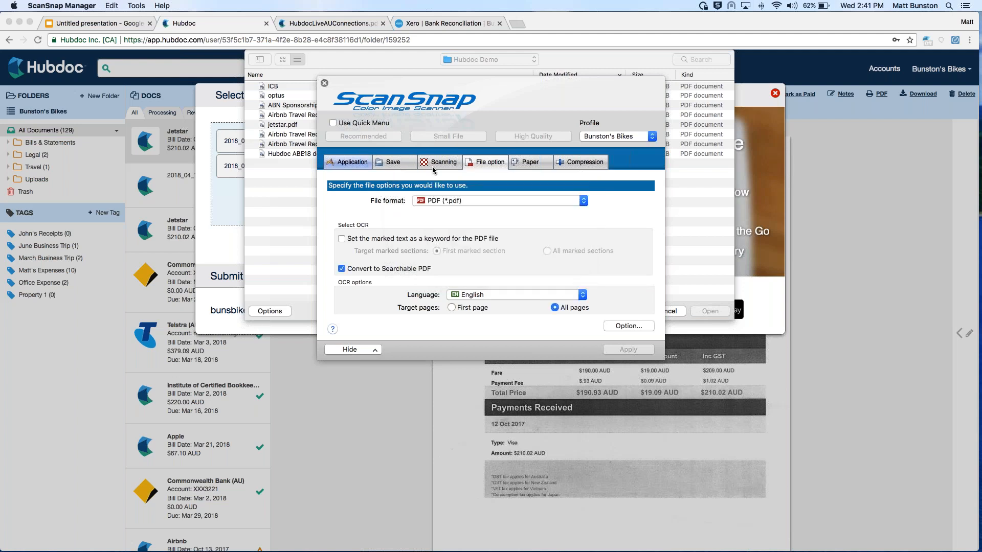
Review the Bunston's Bikes profile's application, saving, scanning and PDF file options without changes, and close the scan settings
click(342, 162)
click(393, 162)
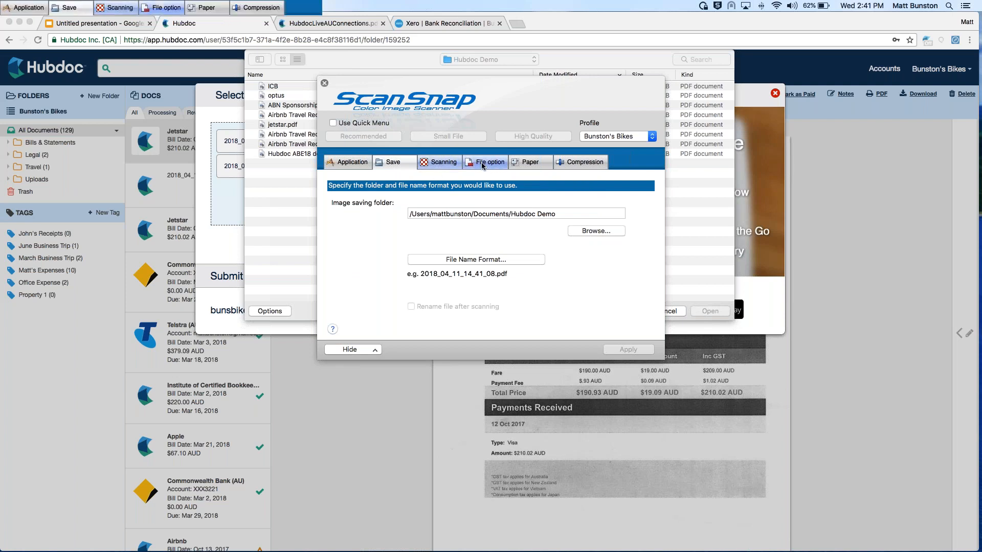
click(440, 162)
click(486, 162)
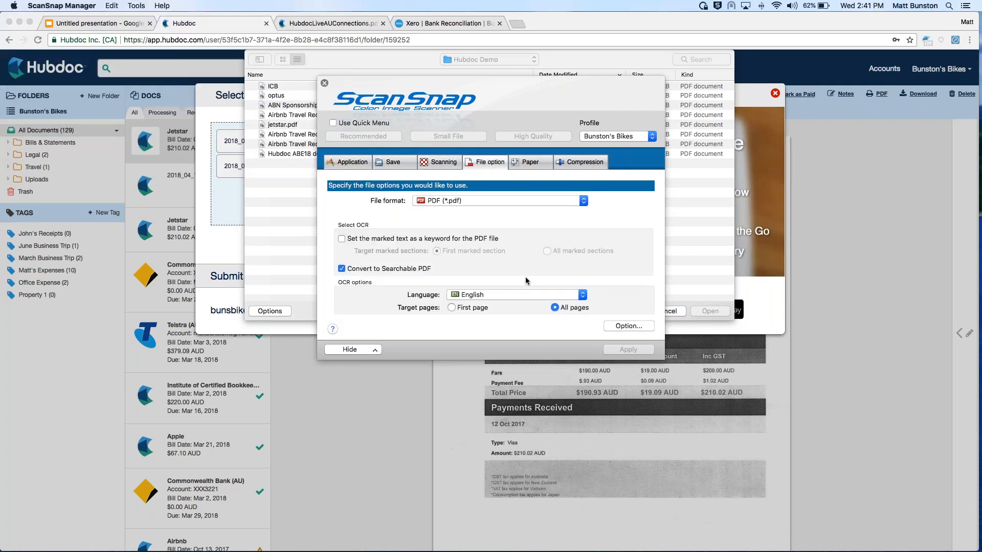
click(628, 326)
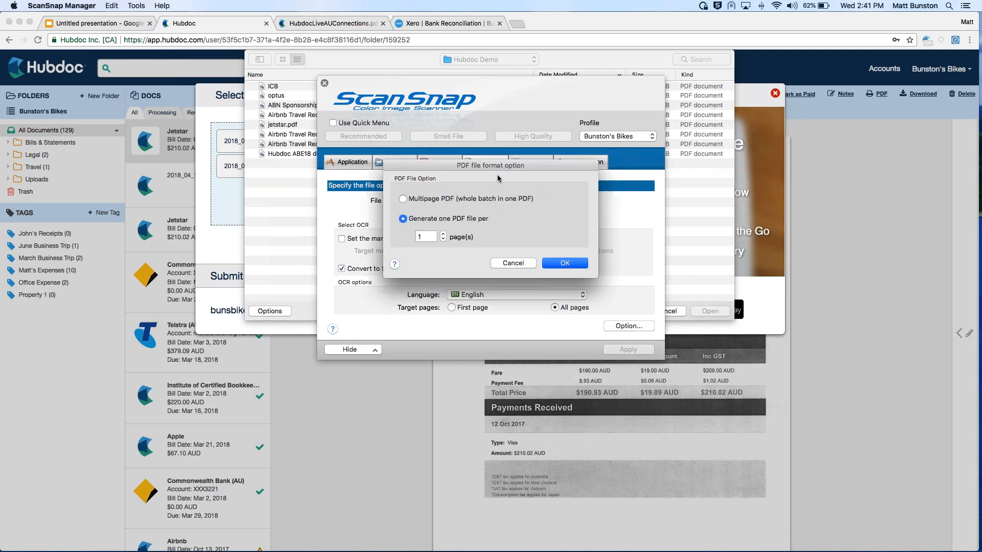
click(513, 264)
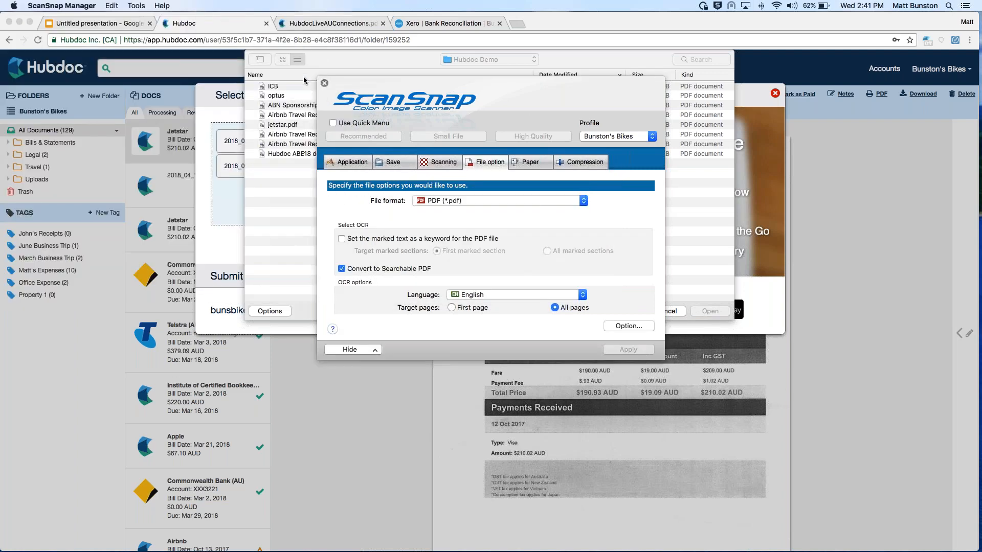
click(324, 83)
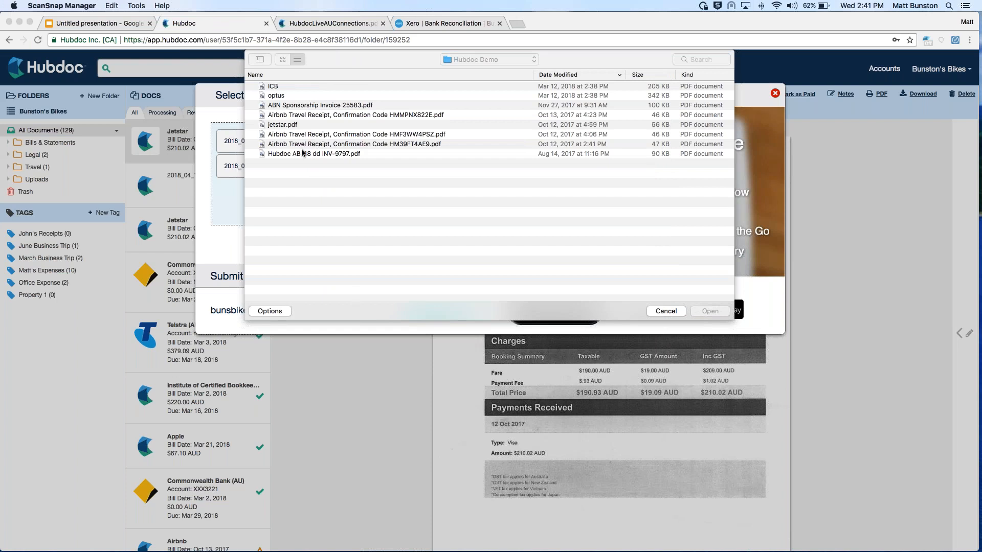
Cancel browsing for more files, remove the two completed scans from the upload list, and close the receipt upload dialog
click(351, 241)
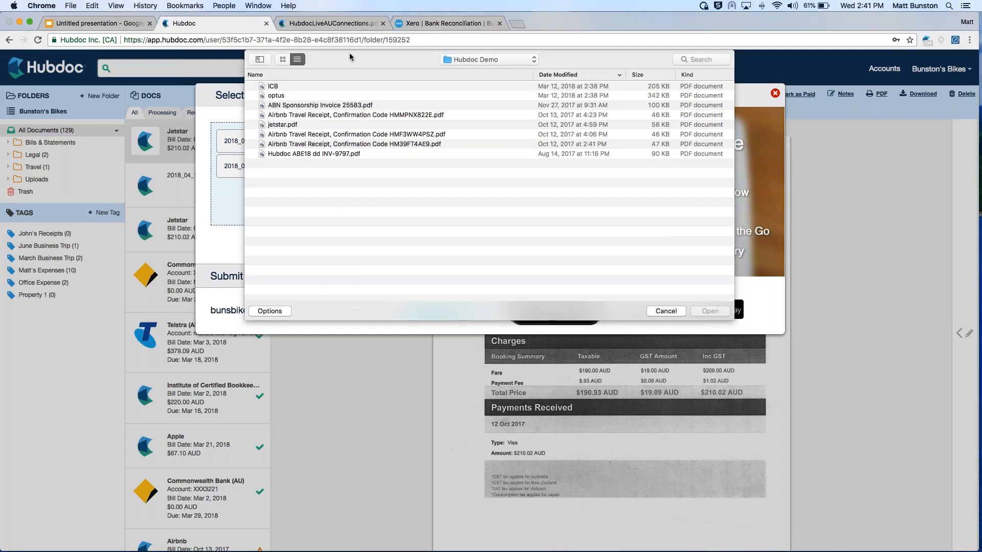
click(666, 312)
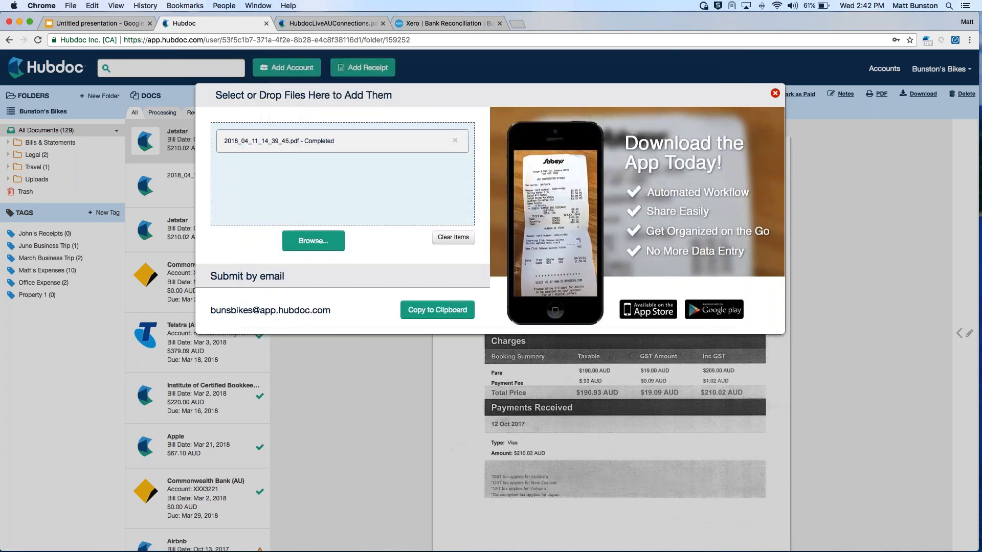
click(455, 165)
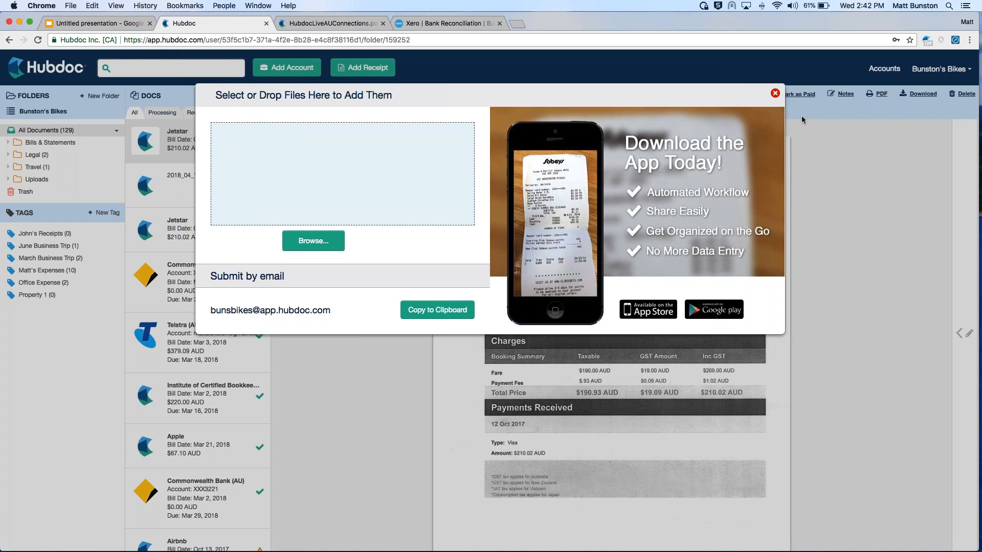
key(Escape)
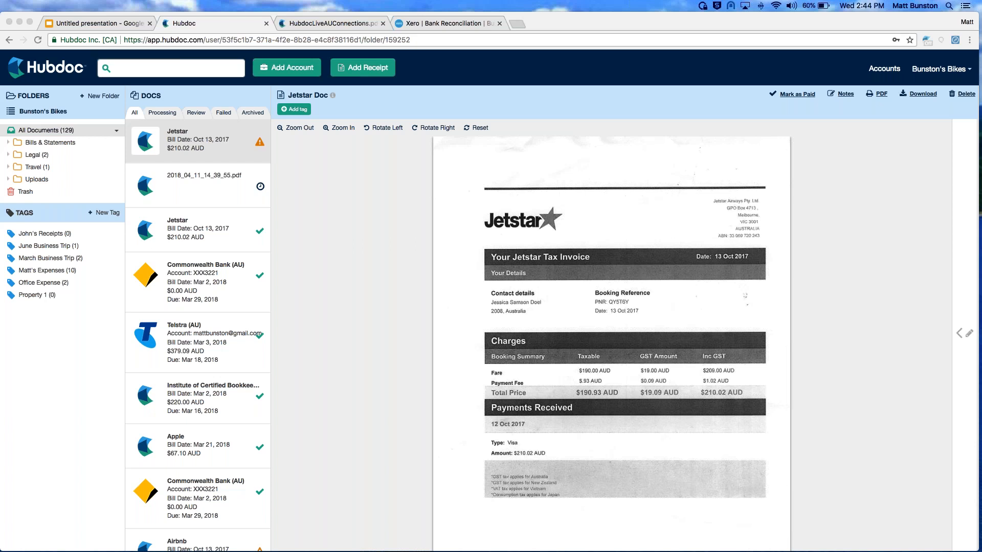
click(421, 112)
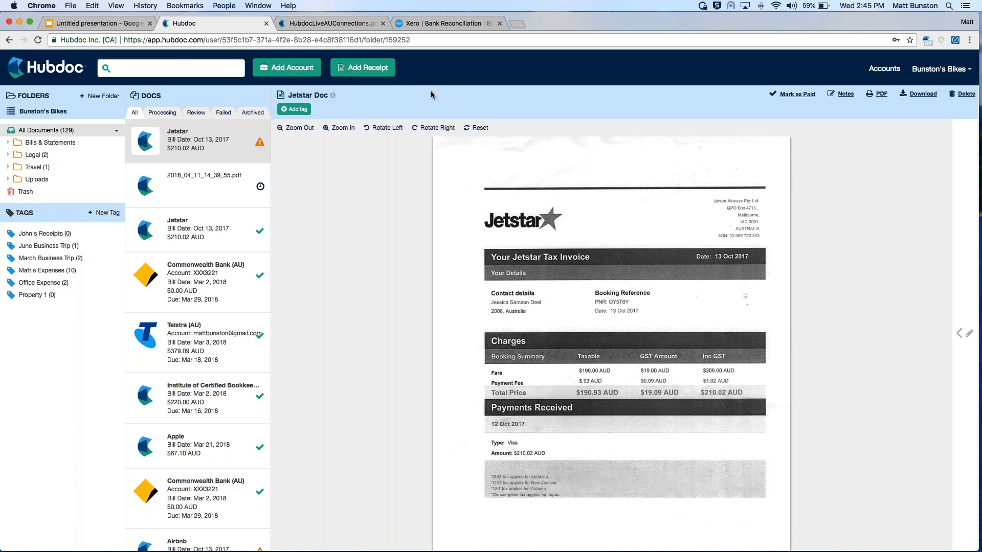
View the Telstra (AU) credentials form for adding an automated account, and close it without adding one
click(293, 75)
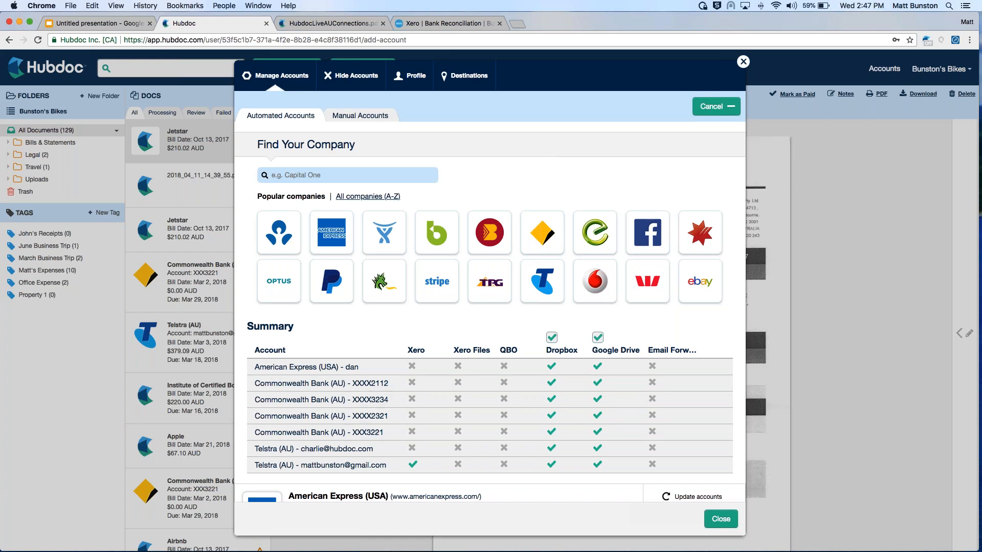
click(547, 281)
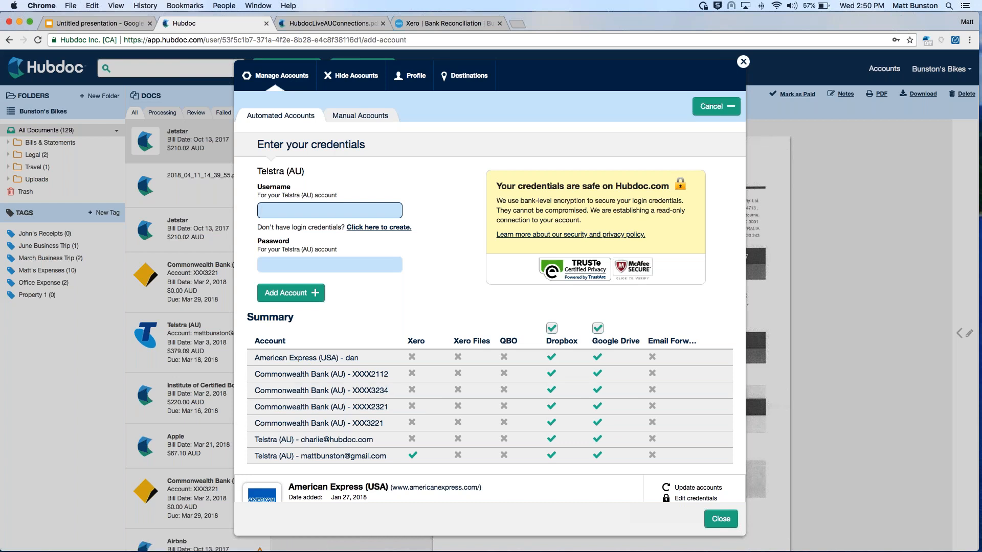
click(744, 62)
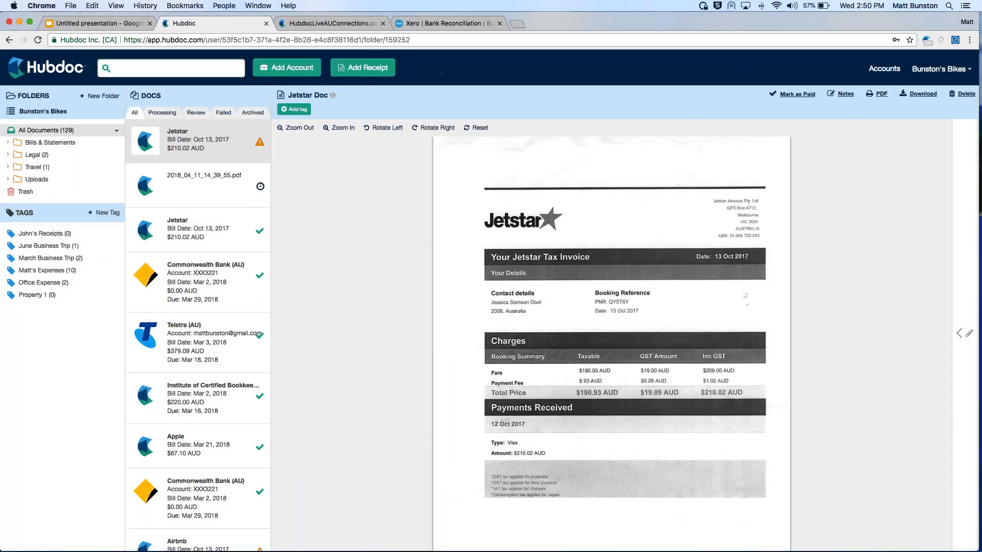
View the Bunston's Bikes organization options for submitting a support ticket
click(946, 70)
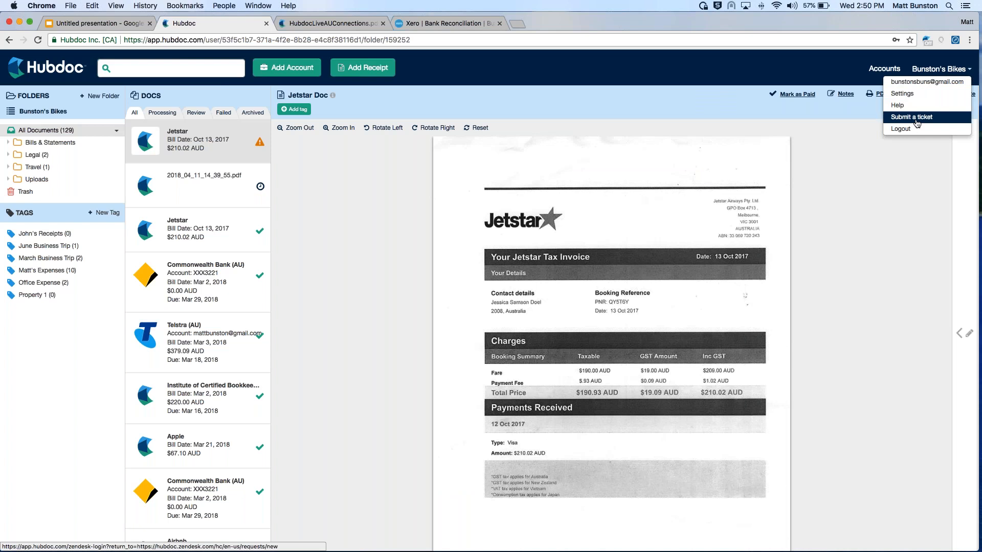